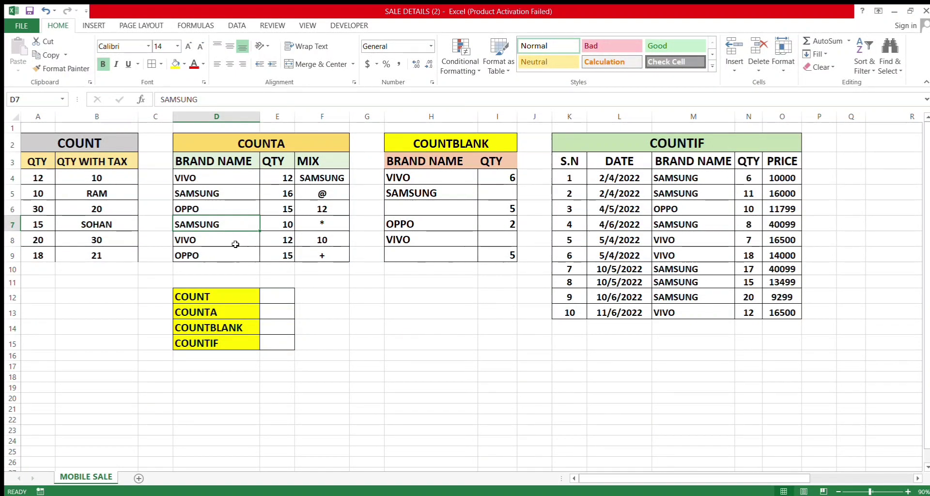
# Step: Review the summary labels and the COUNT, COUNTA, COUNTBLANK and COUNTIF tables
pyautogui.click(277, 297)
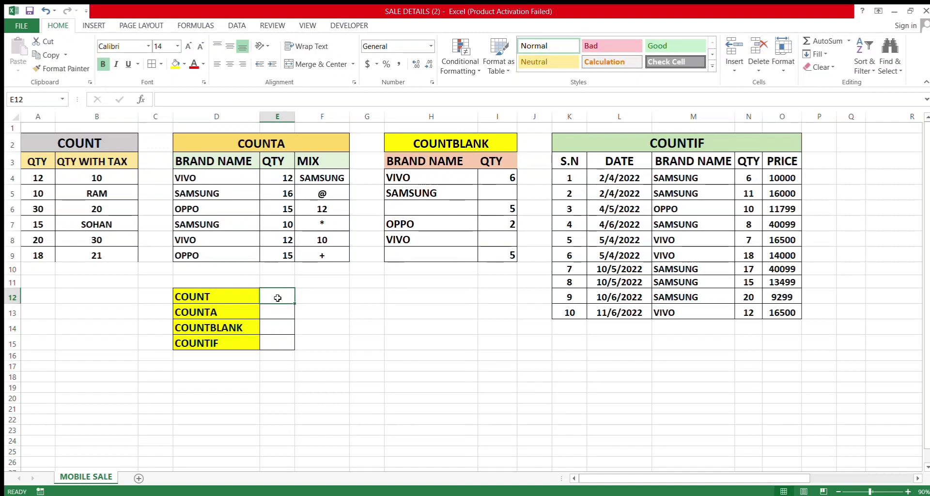
pyautogui.click(249, 299)
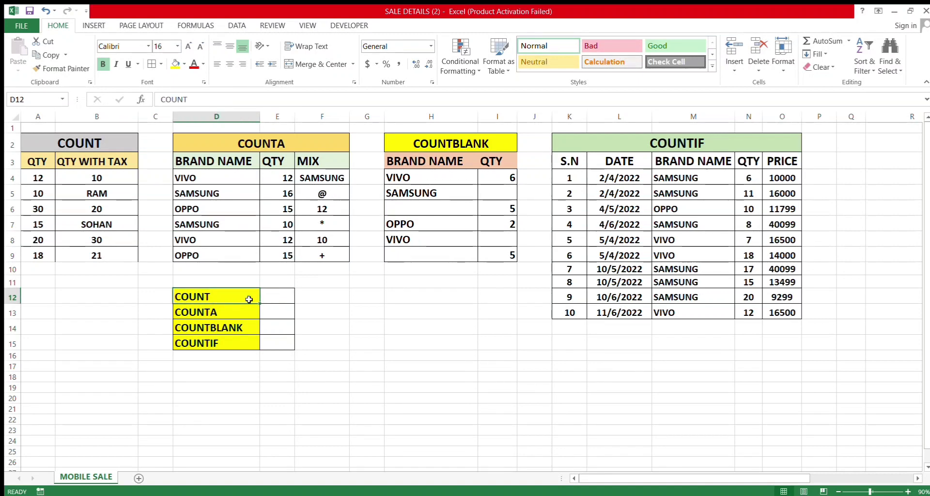
pyautogui.press('Down')
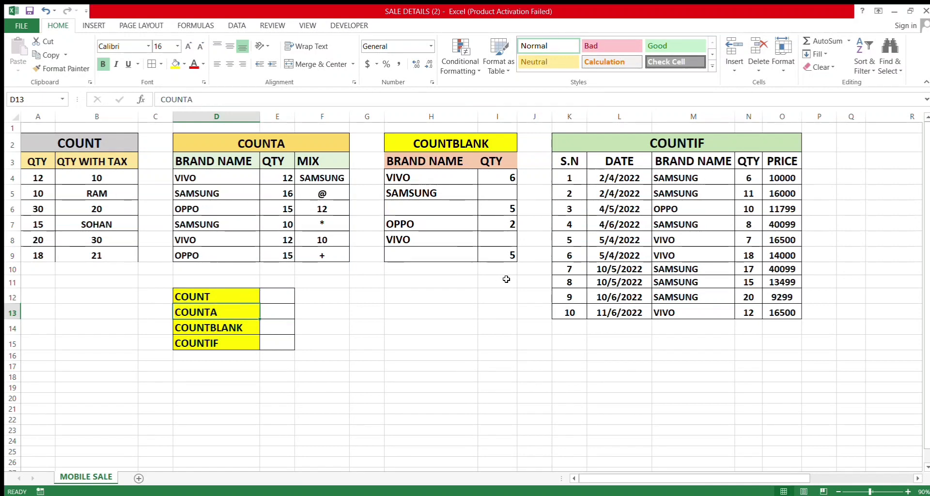
pyautogui.press('Down')
pyautogui.press('Down')
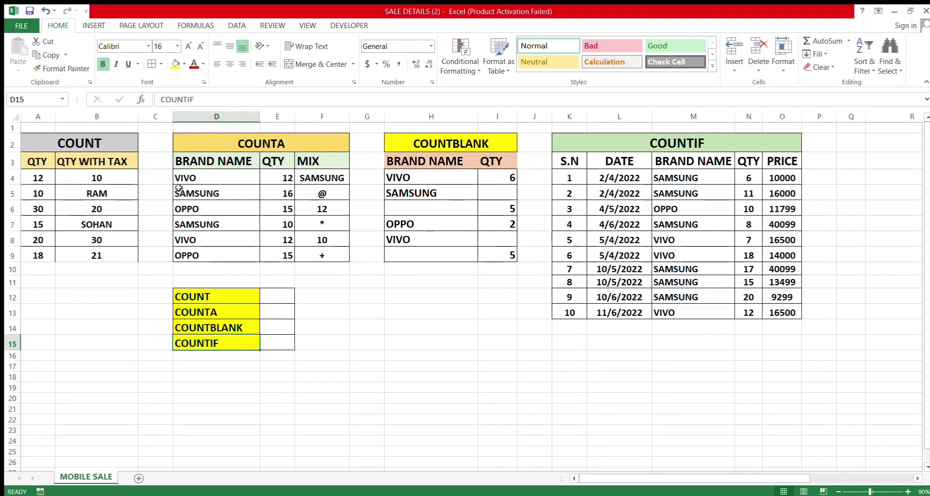
pyautogui.click(104, 146)
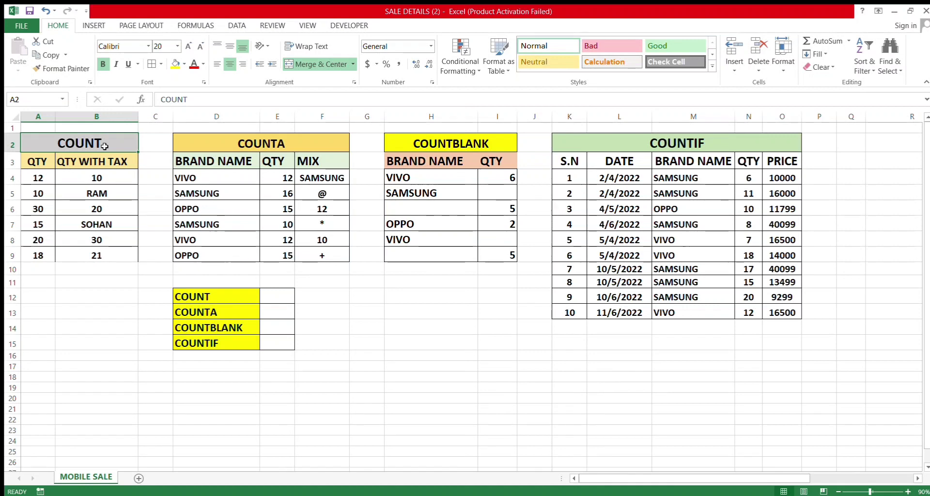
pyautogui.press('Right')
pyautogui.press('Right')
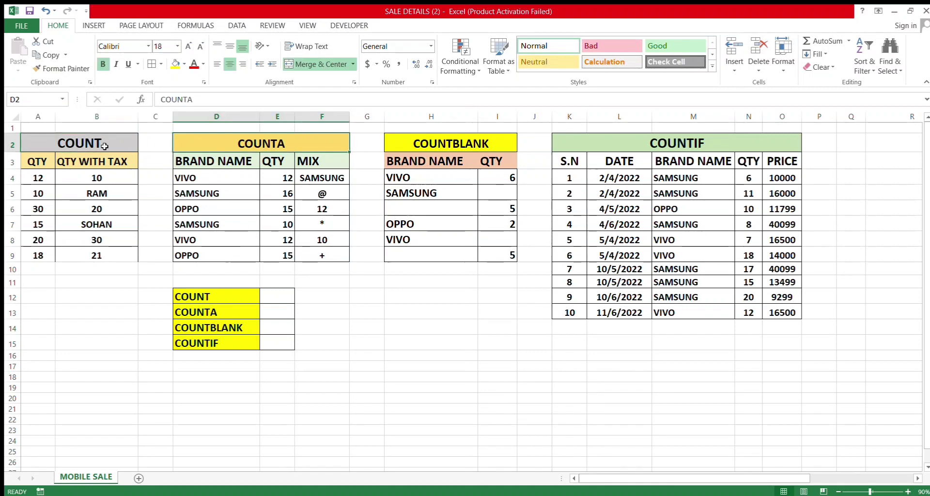
pyautogui.press('Right')
pyautogui.press('Right')
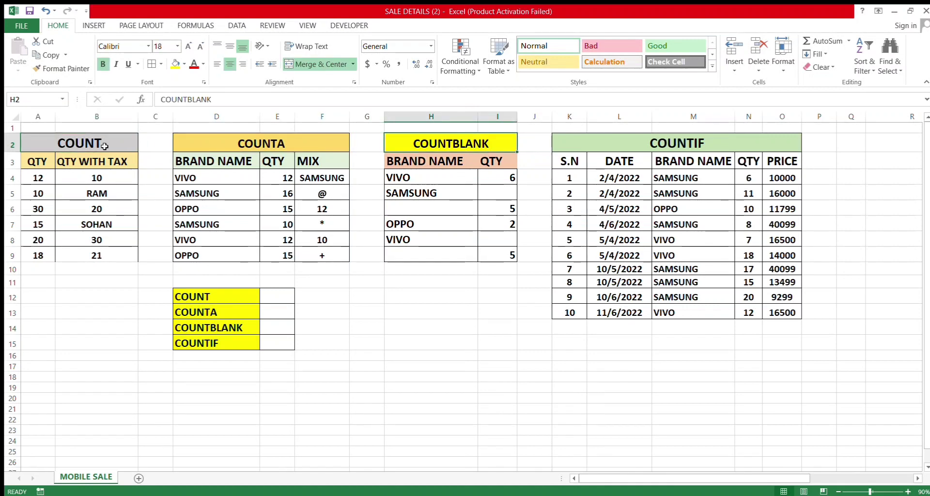
pyautogui.press('Right')
pyautogui.press('Right')
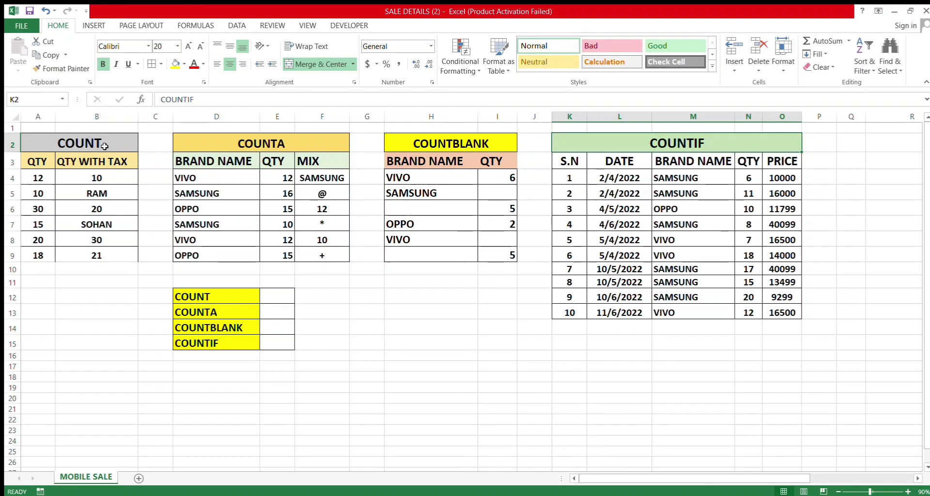
pyautogui.press('Down')
pyautogui.press('Down')
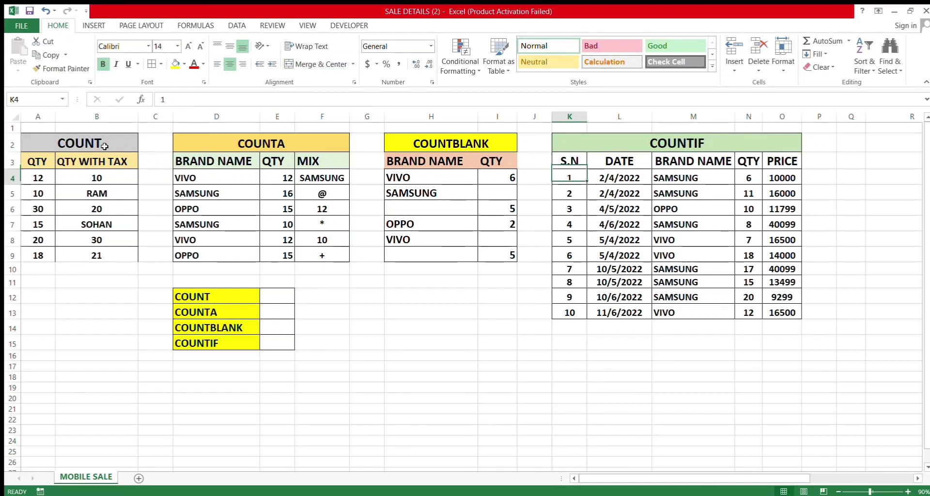
pyautogui.press('Down')
pyautogui.press('Left')
pyautogui.press('Left')
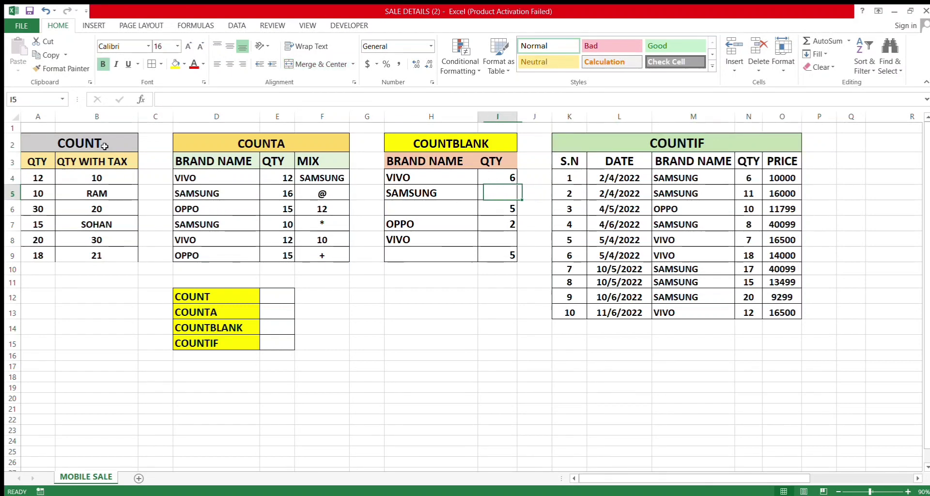
pyautogui.press('Left')
pyautogui.press('Left')
pyautogui.press('Left')
pyautogui.press('Left')
pyautogui.press('Left')
pyautogui.press('Left')
pyautogui.press('Left')
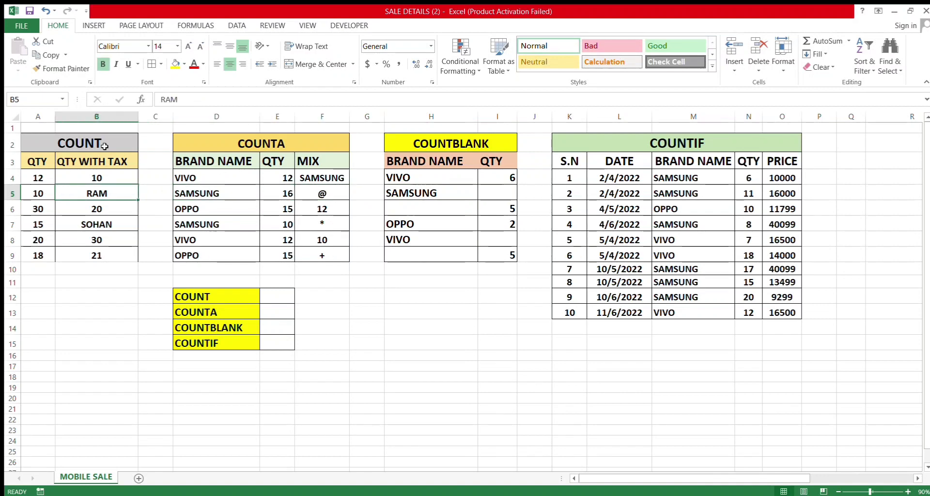
pyautogui.press('Left')
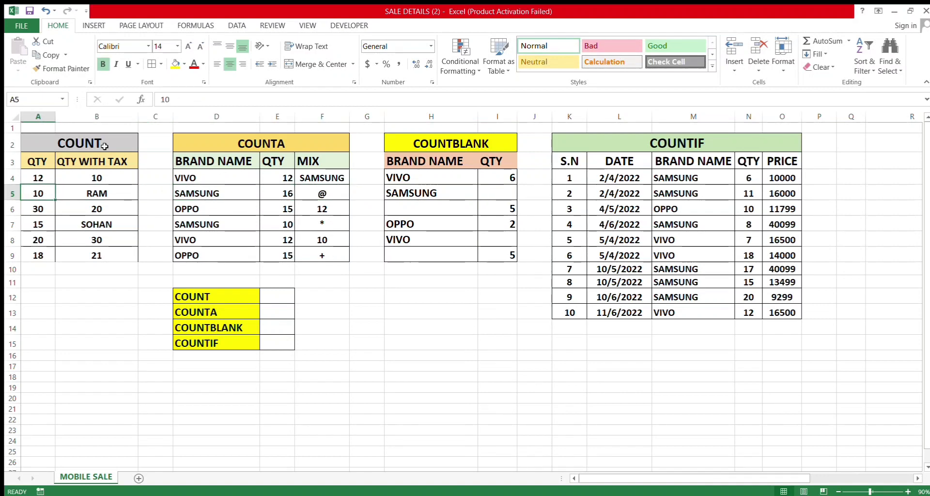
pyautogui.press('Down')
pyautogui.press('Down')
pyautogui.press('Down')
pyautogui.press('Down')
pyautogui.press('Down')
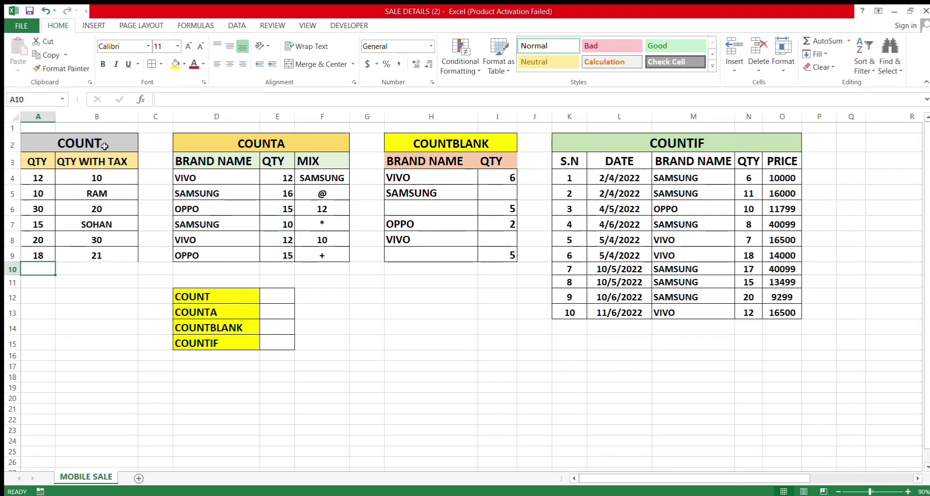
# Step: Enter =COUNT(A4:A9) in cell A10 below QTY, returning 6
pyautogui.click(50, 121)
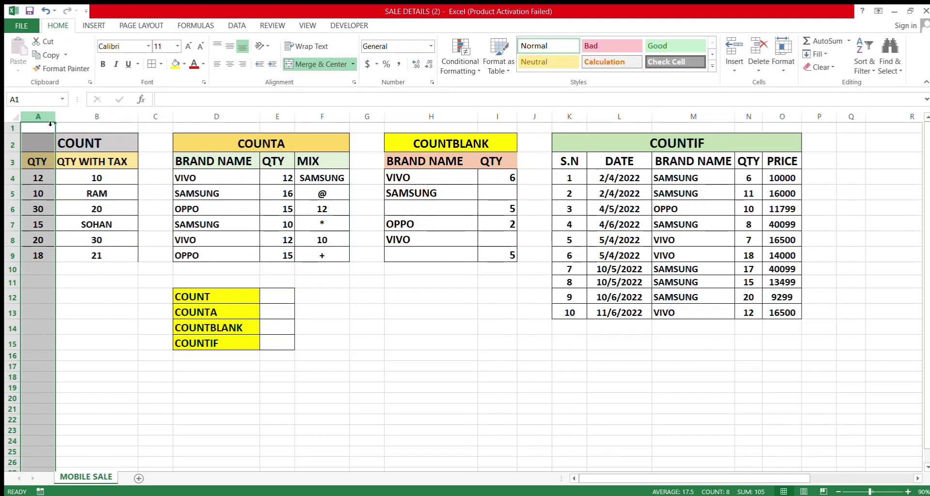
pyautogui.press('Down')
pyautogui.press('Down')
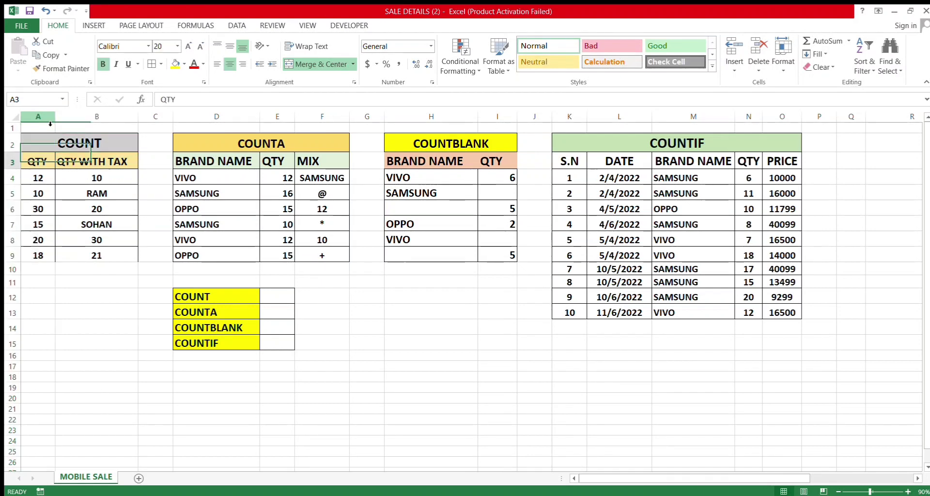
pyautogui.press('Down')
pyautogui.press('Down')
pyautogui.press('Down')
pyautogui.press('Down')
pyautogui.press('Down')
pyautogui.press('Down')
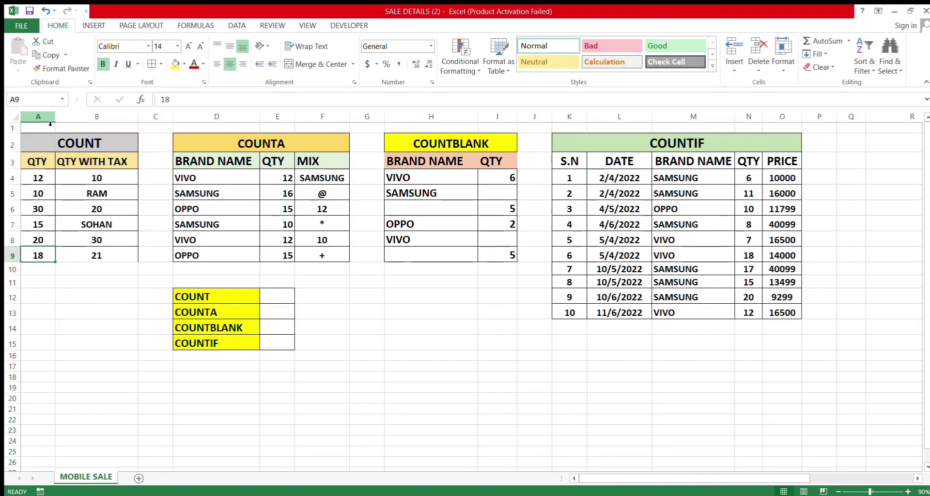
pyautogui.hotkey('shift', 'Right')
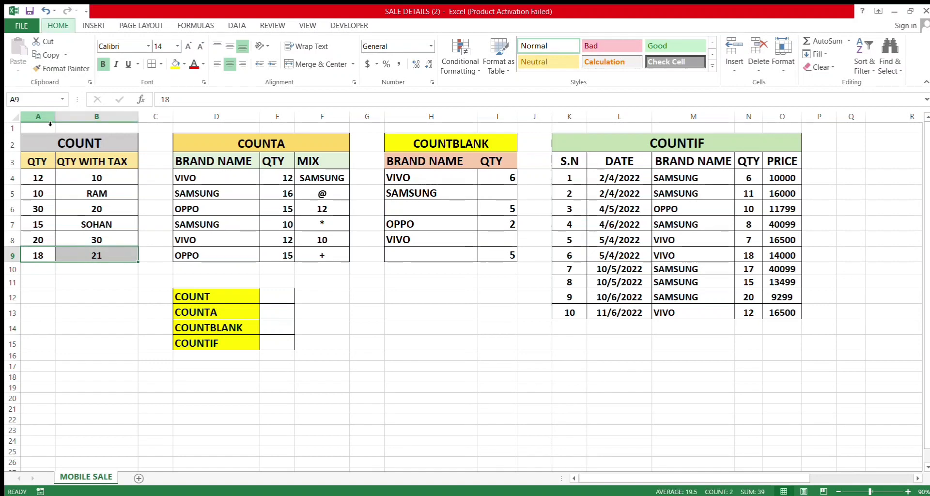
pyautogui.press('Down')
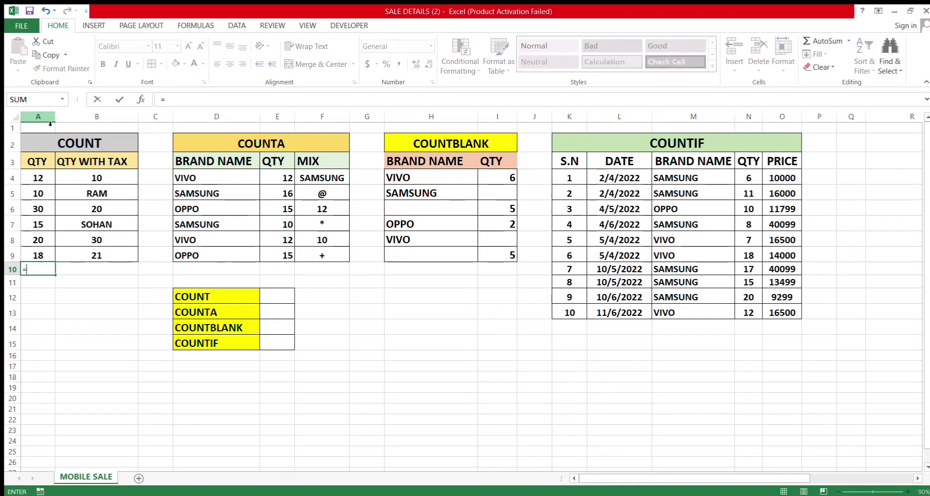
pyautogui.write('=COUNT')
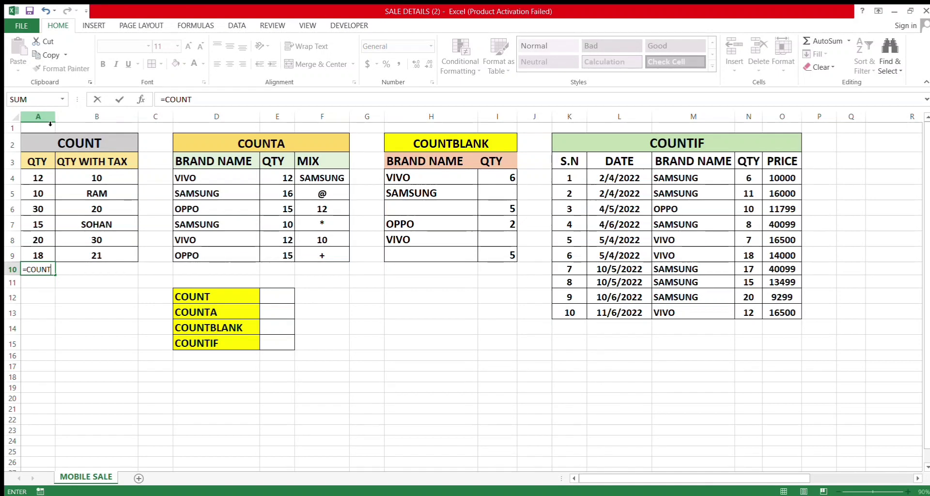
pyautogui.write('(')
pyautogui.press('Up')
pyautogui.hotkey('shift', 'Up')
pyautogui.hotkey('shift', 'Up')
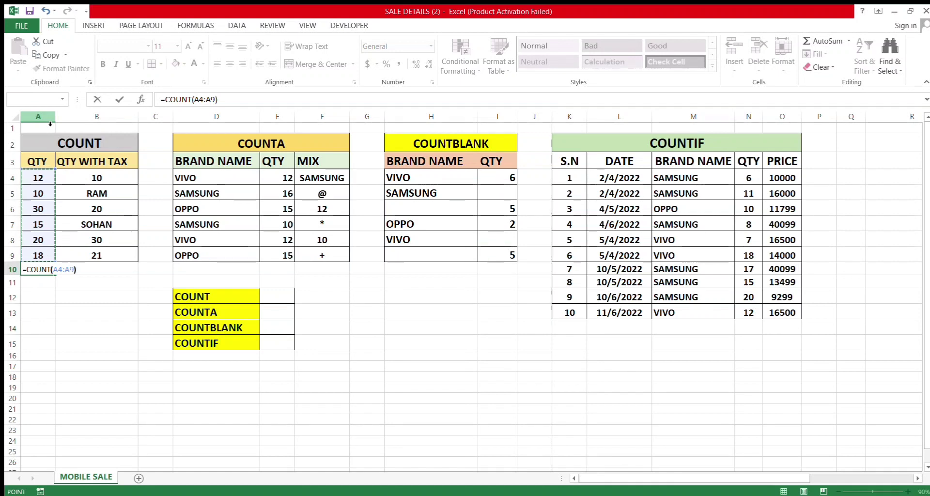
pyautogui.press('Return')
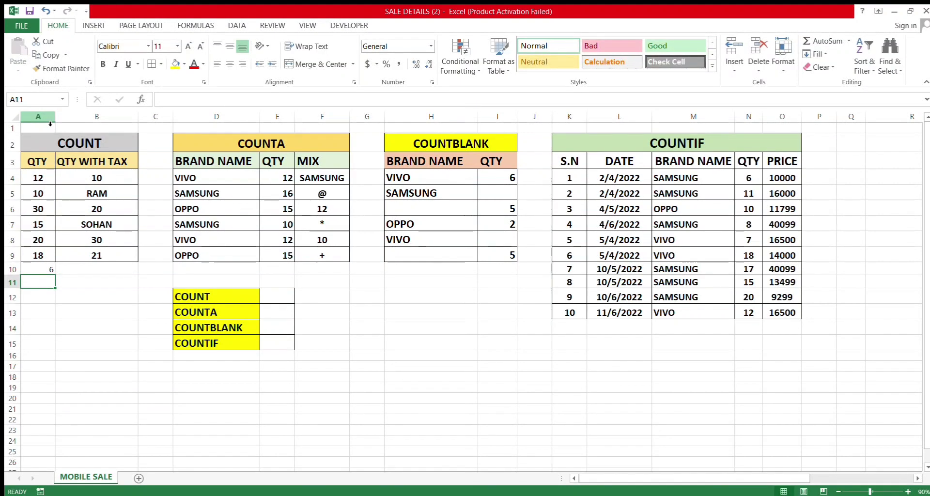
# Step: Recheck the A10 formula against the six QTY values
pyautogui.press('Up')
pyautogui.press('Down')
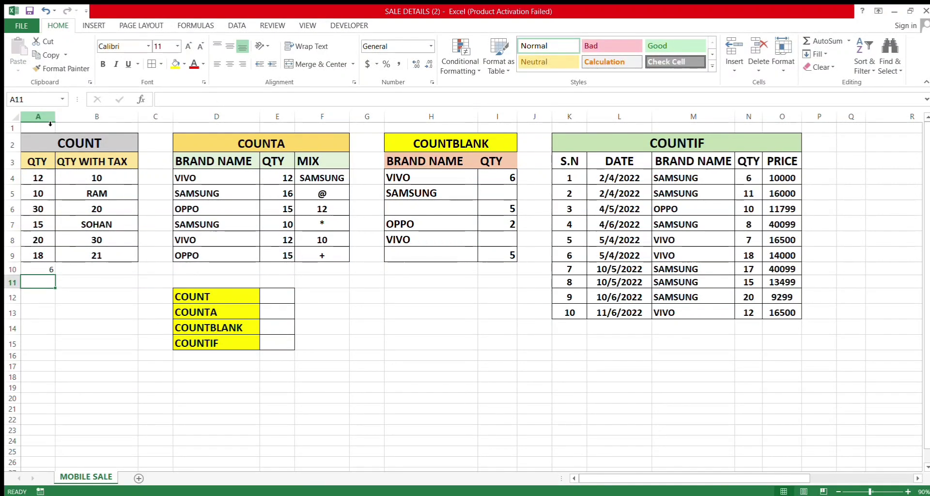
pyautogui.press('Up')
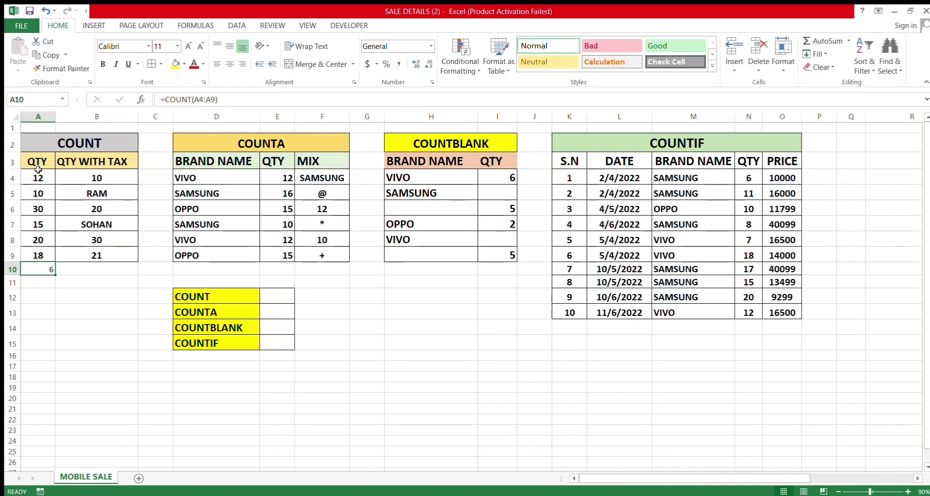
pyautogui.click(36, 176)
pyautogui.press('Down')
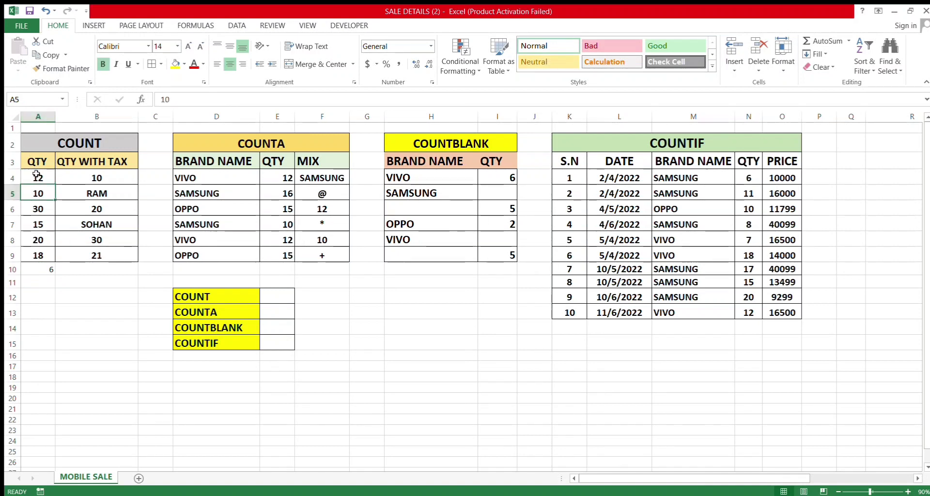
pyautogui.press('Down')
pyautogui.press('Down')
pyautogui.press('Down')
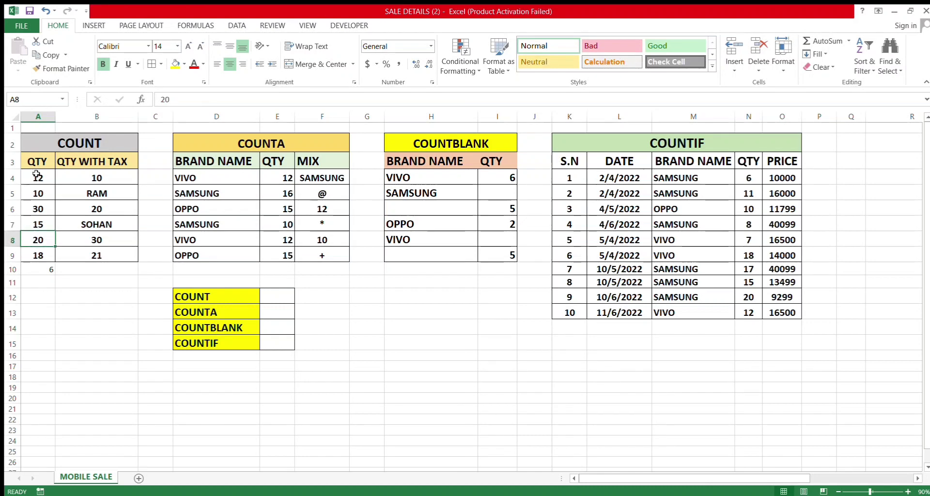
pyautogui.press('Down')
pyautogui.press('Down')
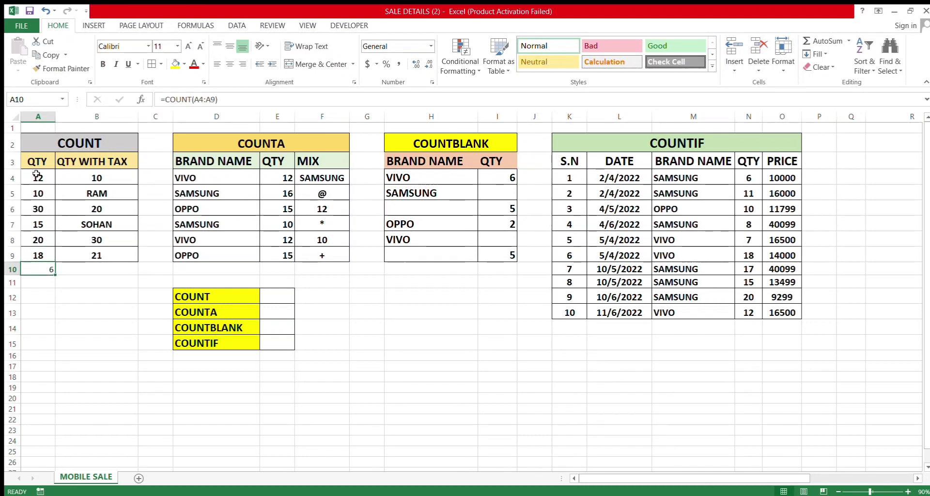
pyautogui.press('Right')
pyautogui.write('=')
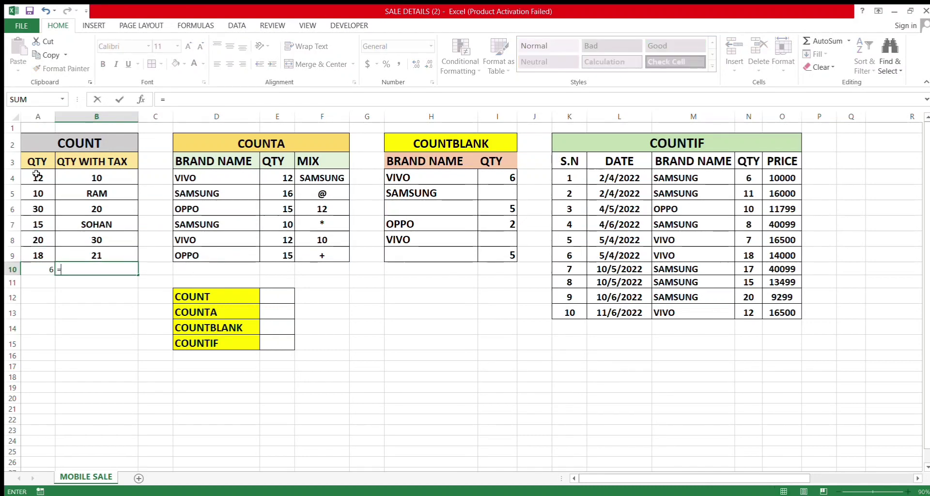
pyautogui.write('COUNT(')
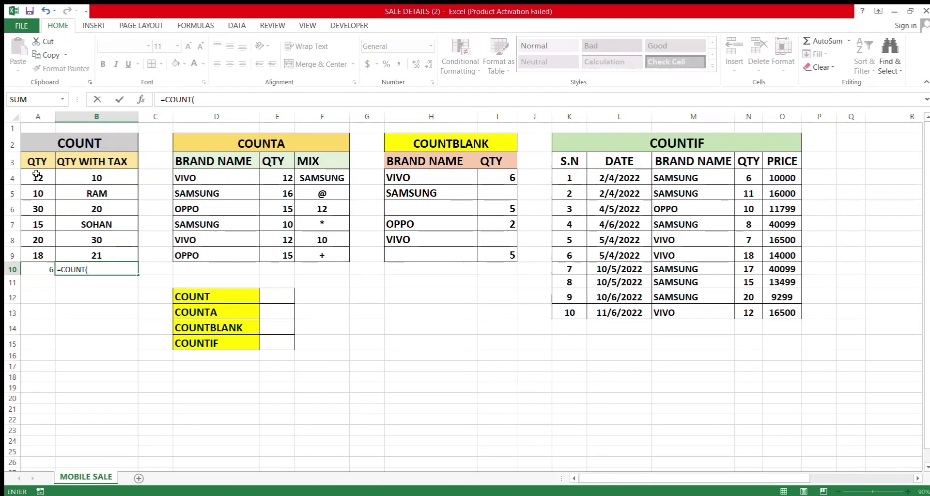
pyautogui.press('Up')
pyautogui.hotkey('shift', 'Up')
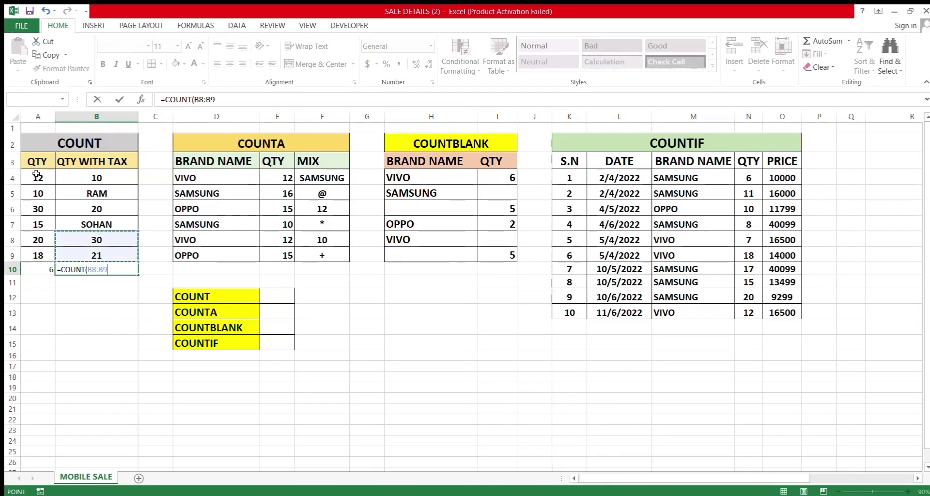
pyautogui.hotkey('shift', 'Up')
pyautogui.hotkey('shift', 'Up')
pyautogui.hotkey('shift', 'Up')
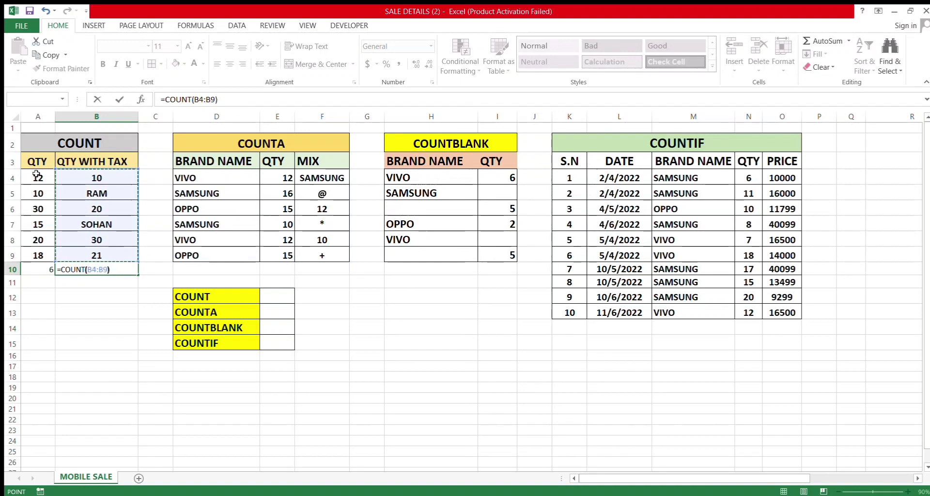
pyautogui.press('Return')
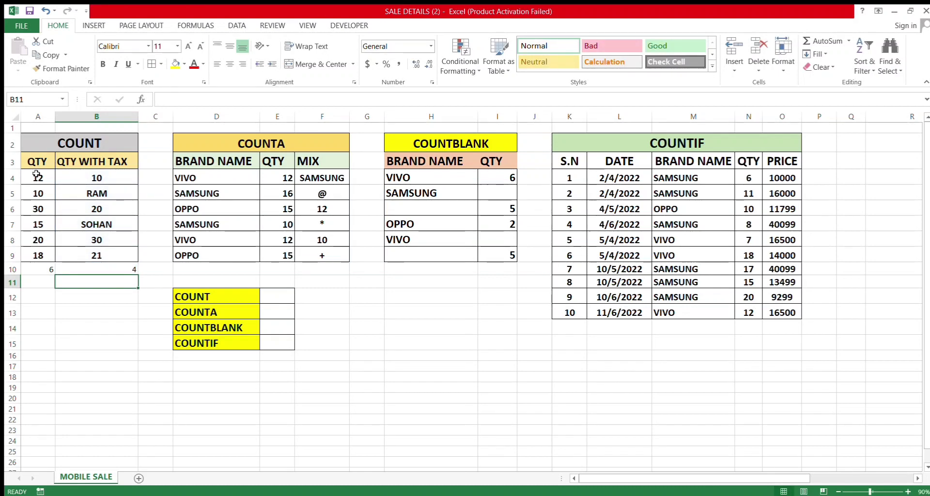
pyautogui.press('Up')
pyautogui.press('Up')
pyautogui.press('Up')
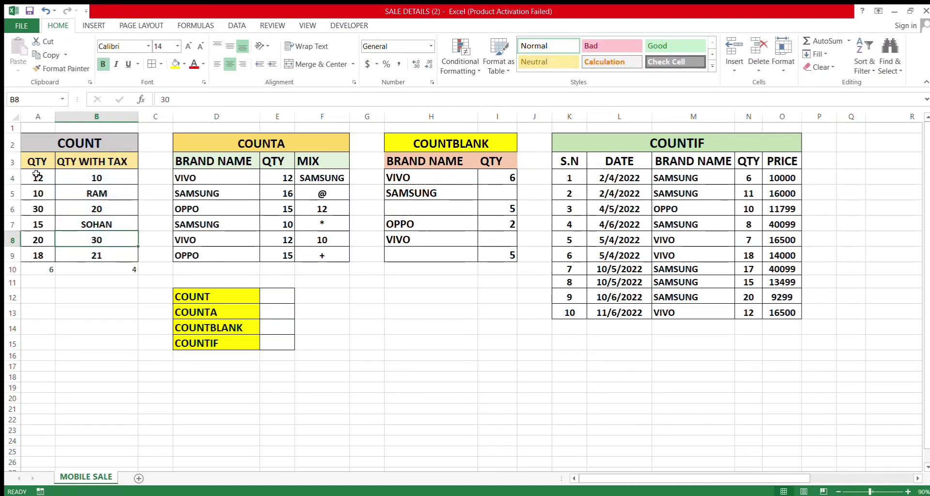
pyautogui.press('Up')
pyautogui.press('Up')
pyautogui.press('Up')
pyautogui.press('Up')
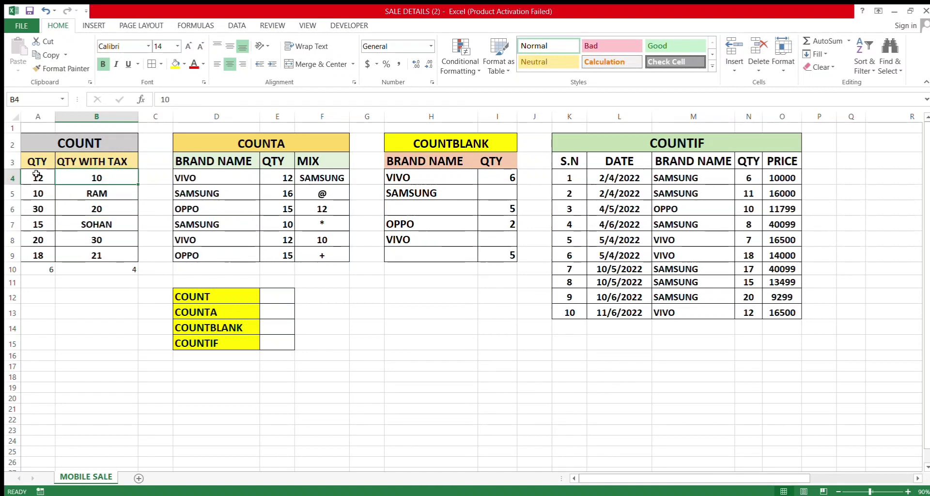
pyautogui.click(92, 270)
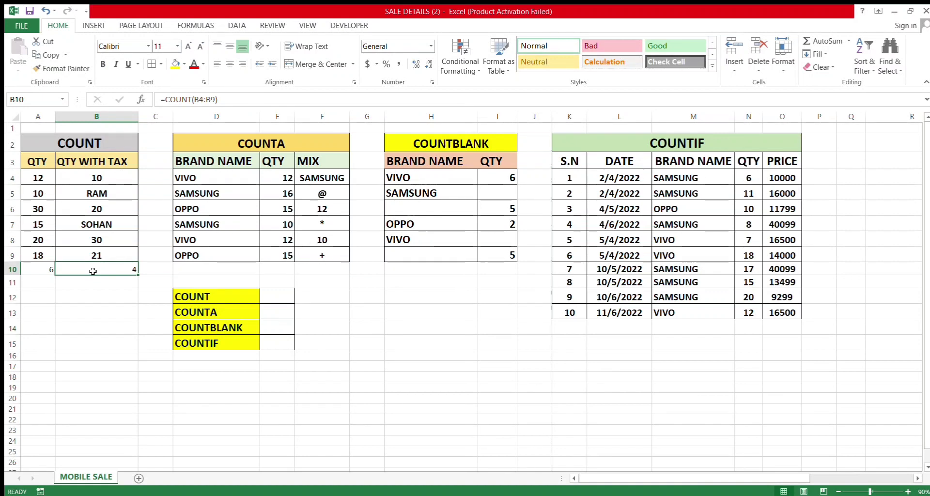
# Step: Enter =COUNT(A4:A9) in summary cell E12 beside COUNT, showing 6
pyautogui.click(277, 299)
pyautogui.write('CO')
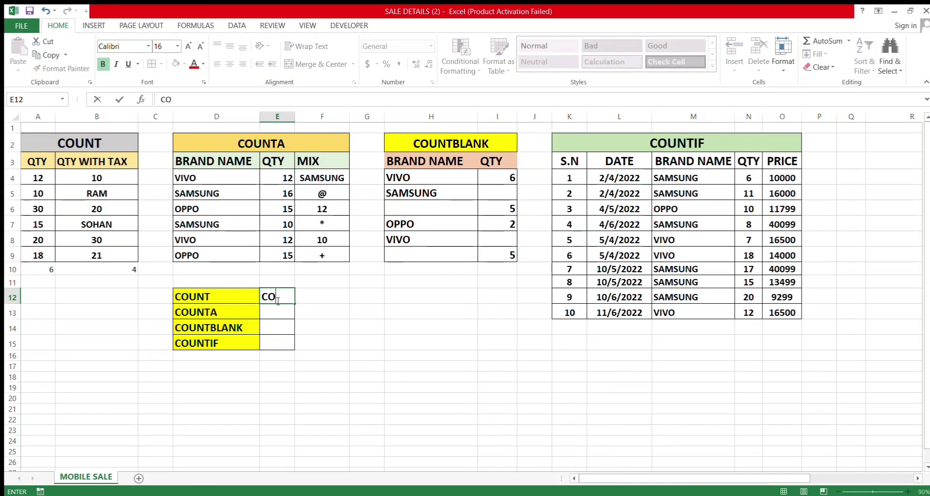
pyautogui.write('UN')
pyautogui.press('BackSpace')
pyautogui.press('BackSpace')
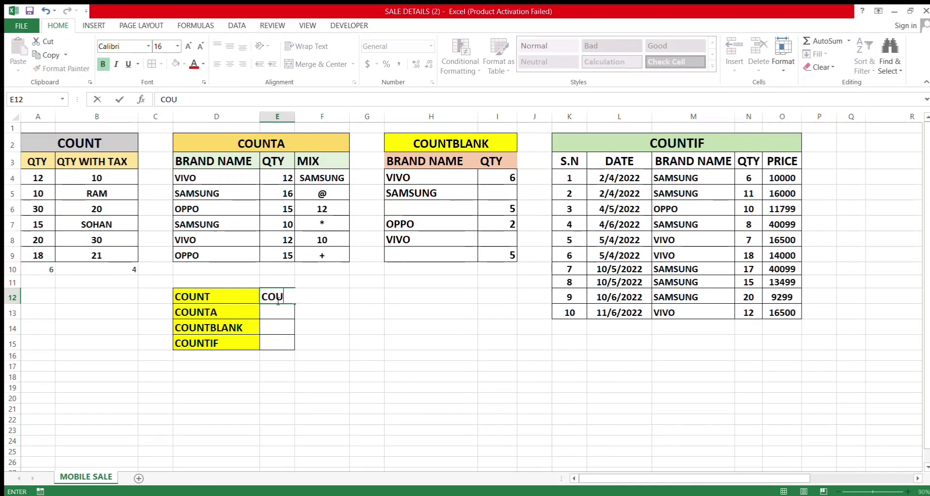
pyautogui.press('BackSpace')
pyautogui.press('BackSpace')
pyautogui.press('BackSpace')
pyautogui.write('=')
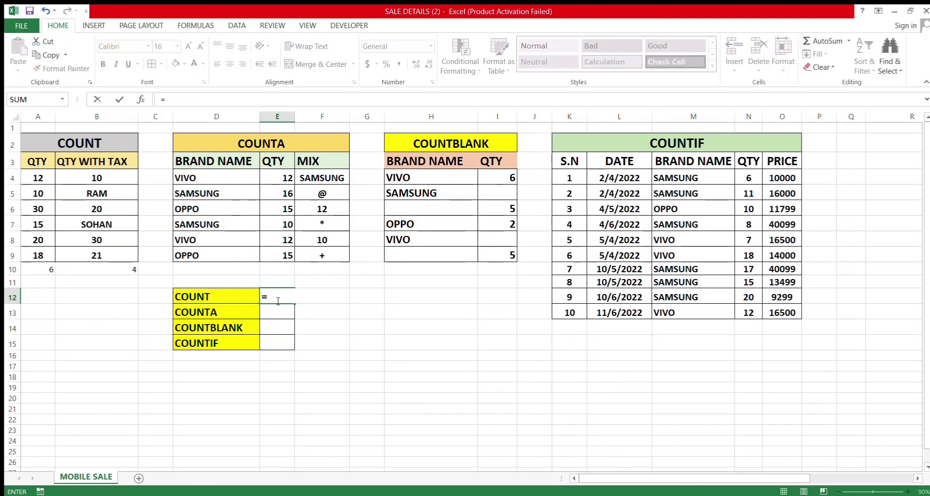
pyautogui.write('COUNT(')
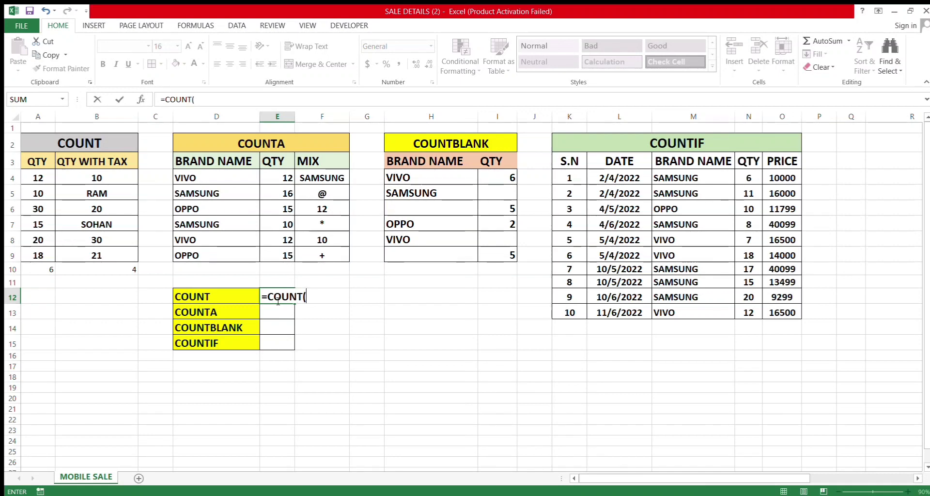
pyautogui.press('Left')
pyautogui.press('Left')
pyautogui.press('Left')
pyautogui.press('Left')
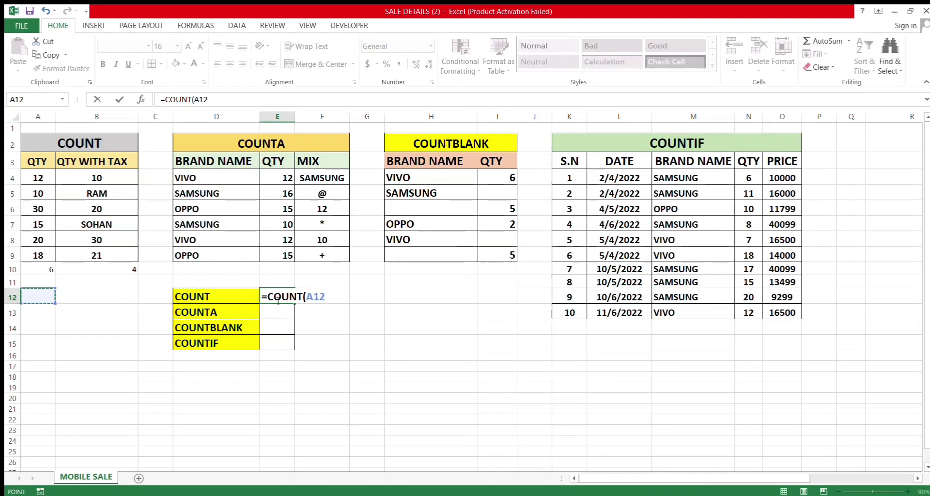
pyautogui.press('Up')
pyautogui.press('Up')
pyautogui.press('Up')
pyautogui.press('Up')
pyautogui.hotkey('shift', 'Down')
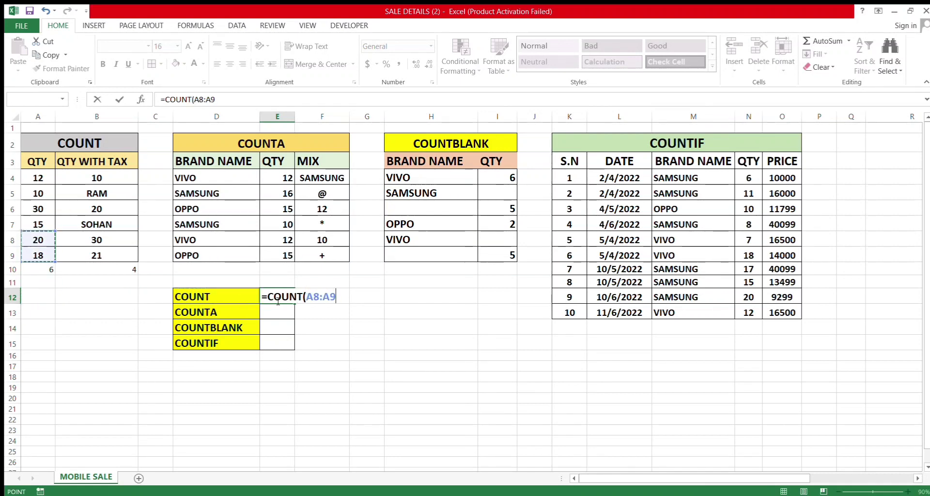
pyautogui.hotkey('shift', 'Up')
pyautogui.hotkey('shift', 'Up')
pyautogui.hotkey('shift', 'Up')
pyautogui.hotkey('shift', 'Up')
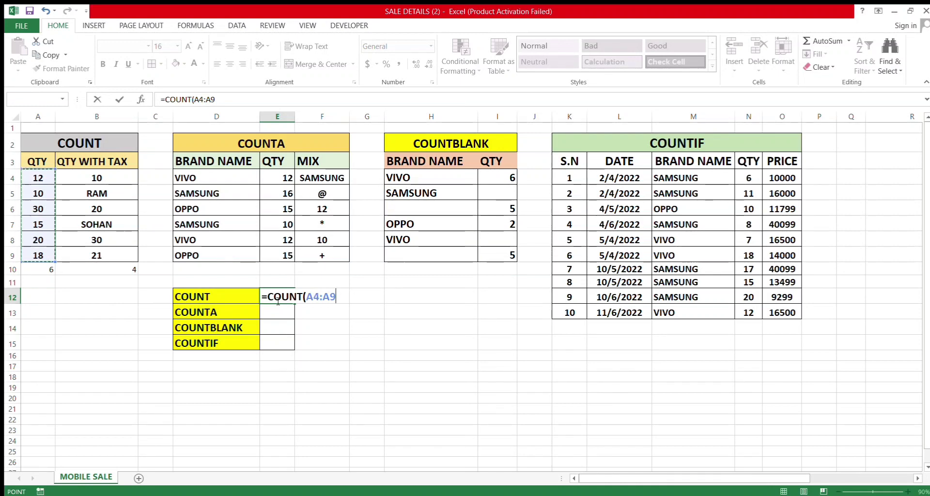
pyautogui.press('Return')
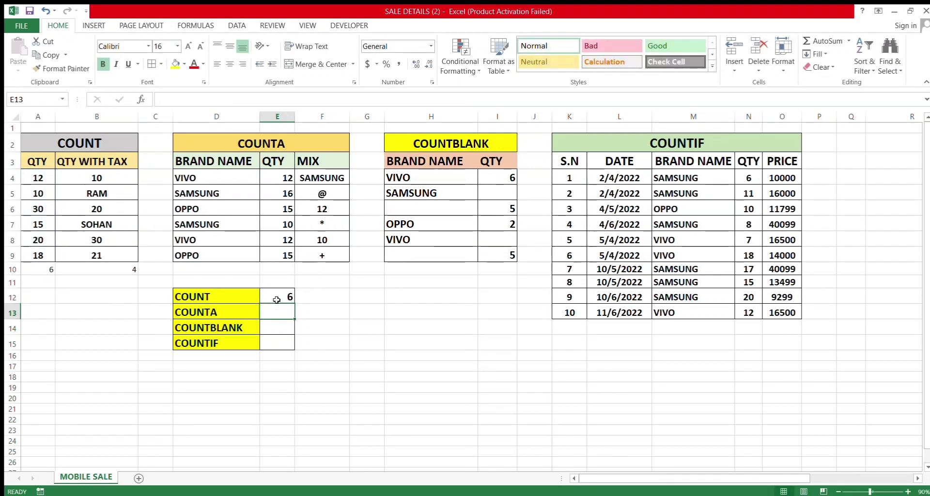
pyautogui.click(277, 300)
# Step: Insert a blank column A at the sheet's left edge, shifting all tables right
pyautogui.press('Return')
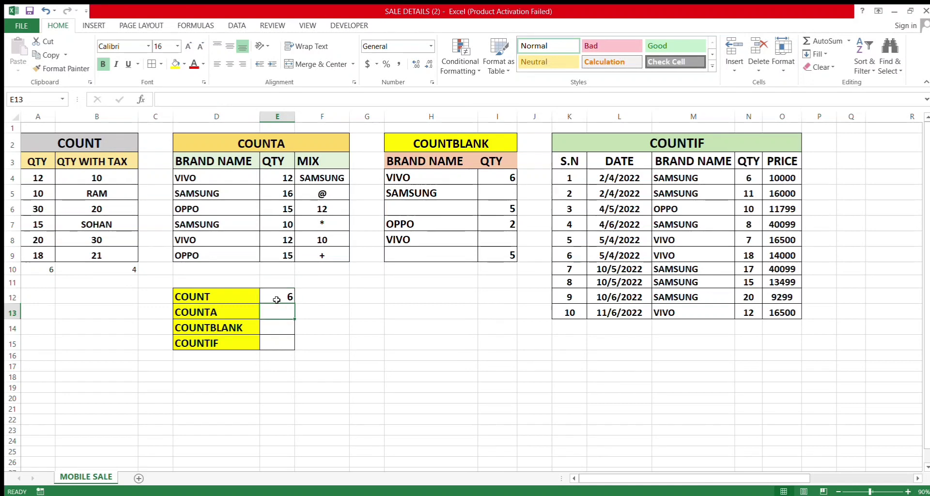
pyautogui.click(41, 272)
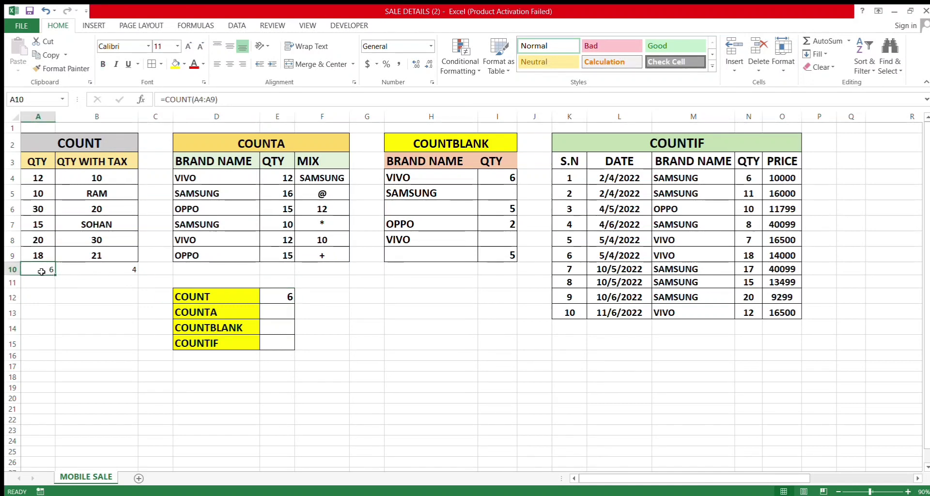
pyautogui.moveTo(299, 296); pyautogui.dragTo(70, 197)
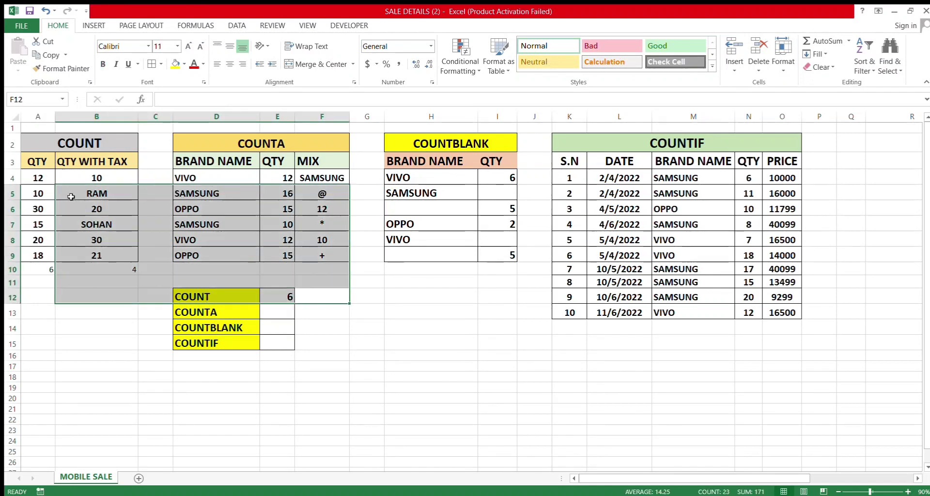
pyautogui.click(35, 117)
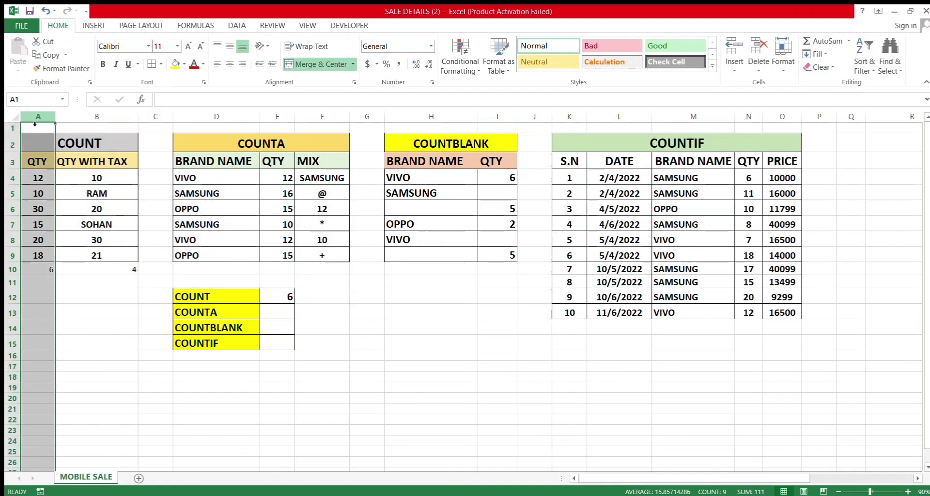
pyautogui.hotkey('ctrl', 'shift', '+')
# Step: Type the S.NO heading in A3 and the first serial number 1 in A4
pyautogui.press('Down')
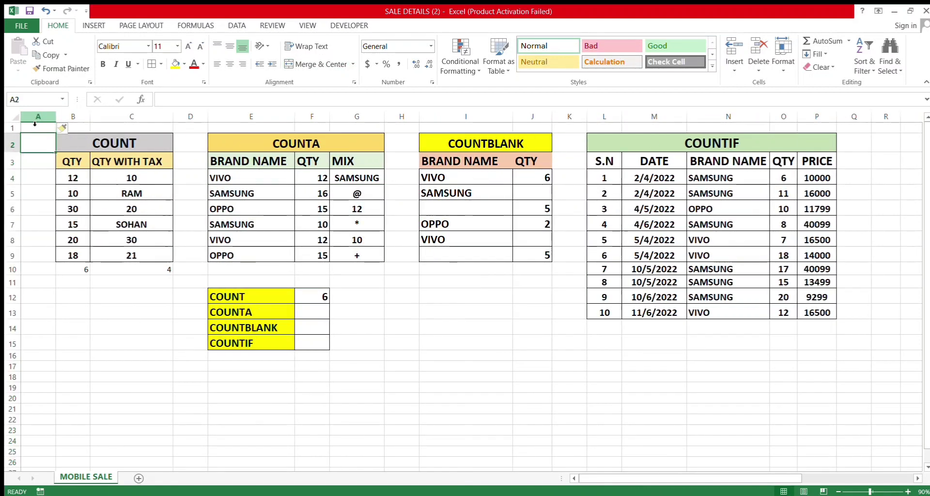
pyautogui.press('Down')
pyautogui.write('S.N')
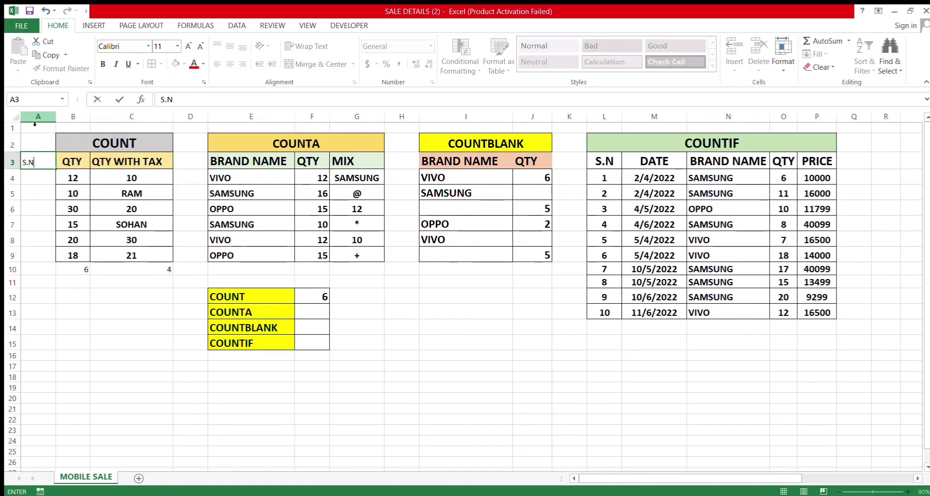
pyautogui.write('O')
pyautogui.press('Return')
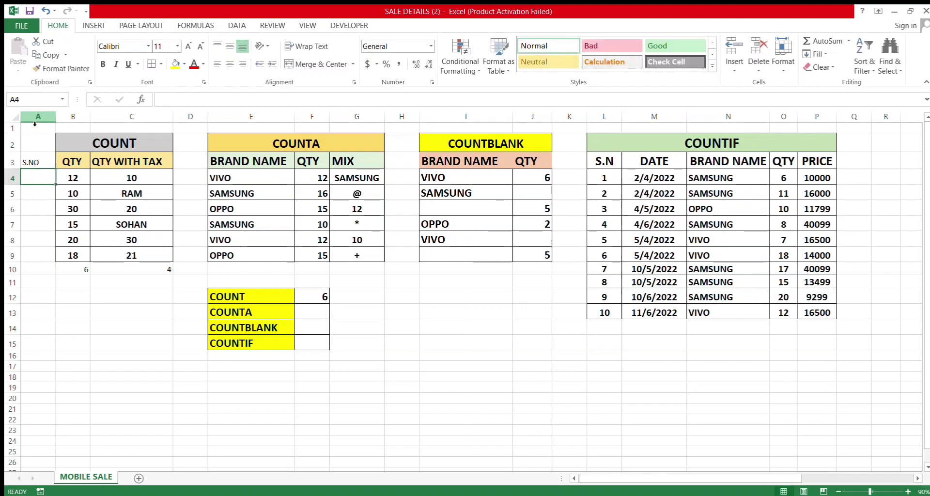
pyautogui.write('1')
pyautogui.press('Return')
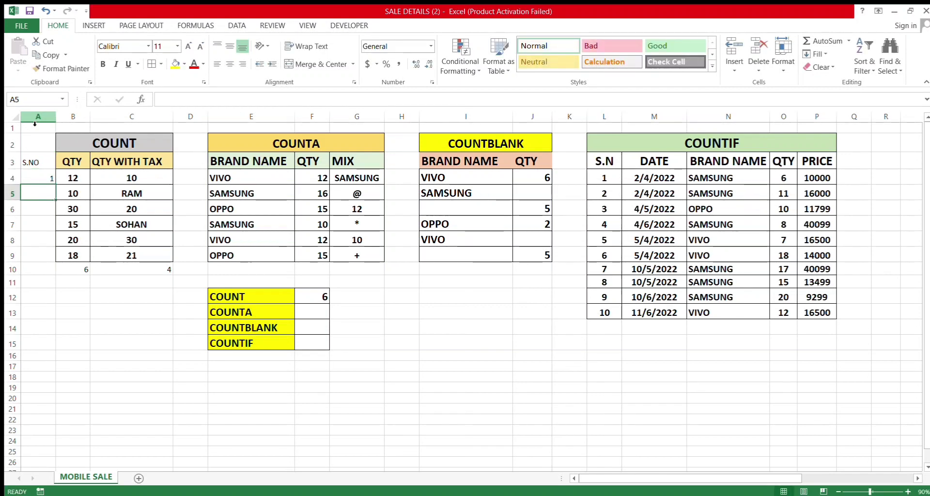
# Step: Fill =A4+1 down through A9 so the serial numbers run 1 to 6
pyautogui.write('=A4+')
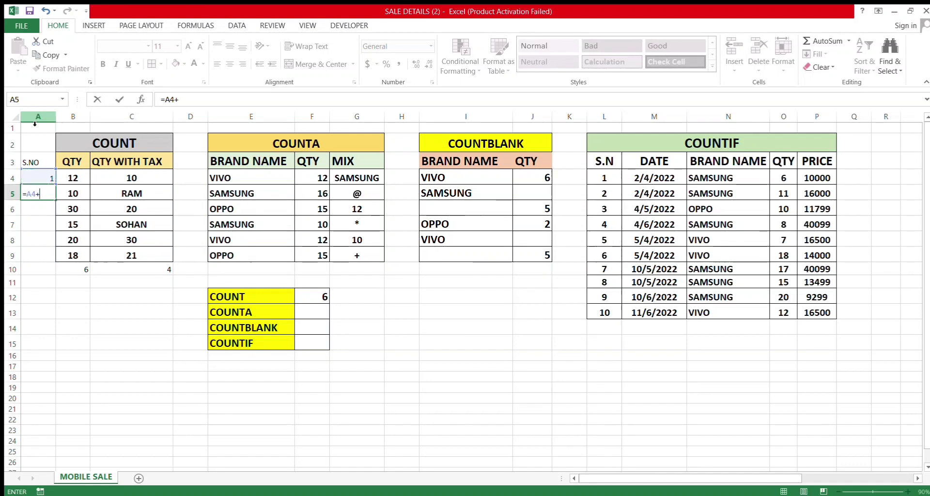
pyautogui.write('1')
pyautogui.hotkey('ctrl', 'Return')
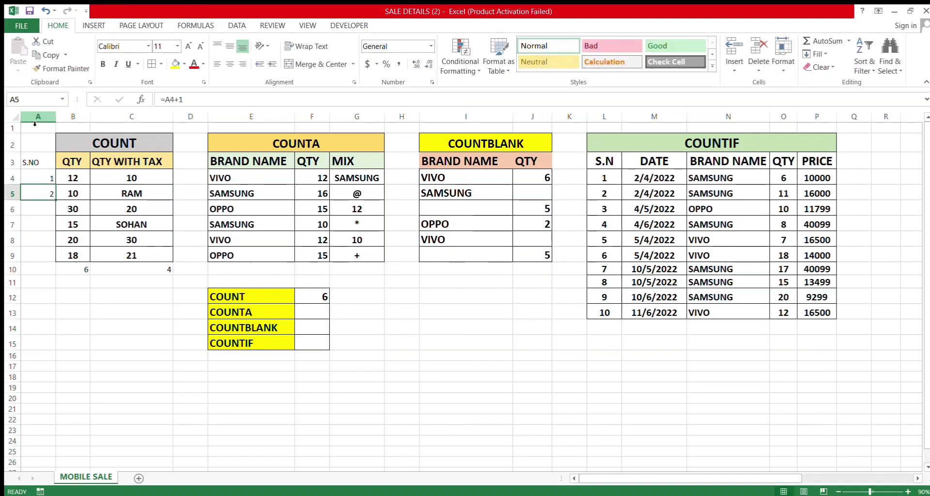
pyautogui.hotkey('shift', 'Down')
pyautogui.hotkey('shift', 'Down')
pyautogui.hotkey('shift', 'Down')
pyautogui.hotkey('shift', 'Down')
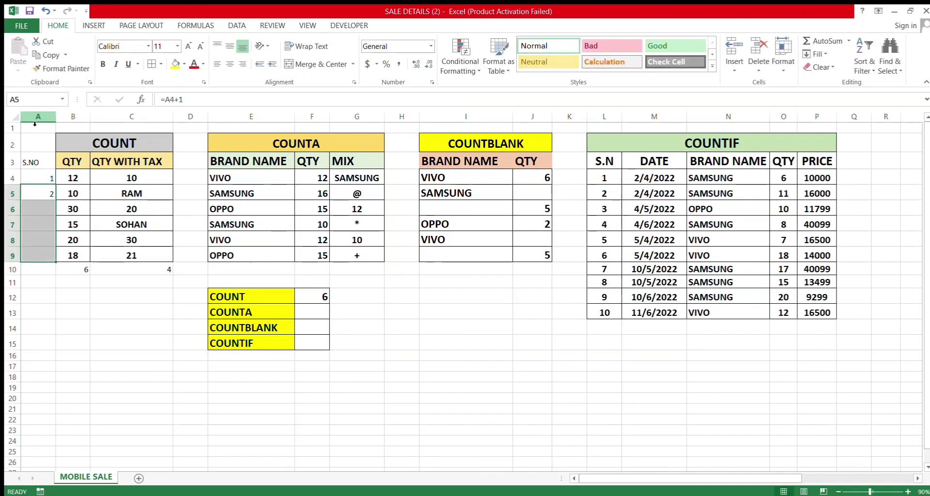
pyautogui.hotkey('ctrl', 'b')
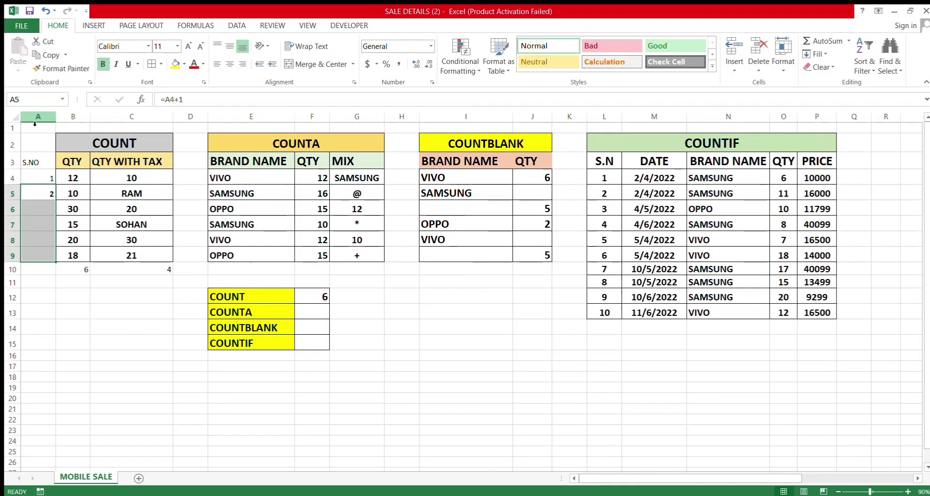
pyautogui.hotkey('shift', 'Up')
pyautogui.hotkey('shift', 'Up')
pyautogui.hotkey('shift', 'Up')
pyautogui.hotkey('shift', 'Down')
pyautogui.hotkey('shift', 'Down')
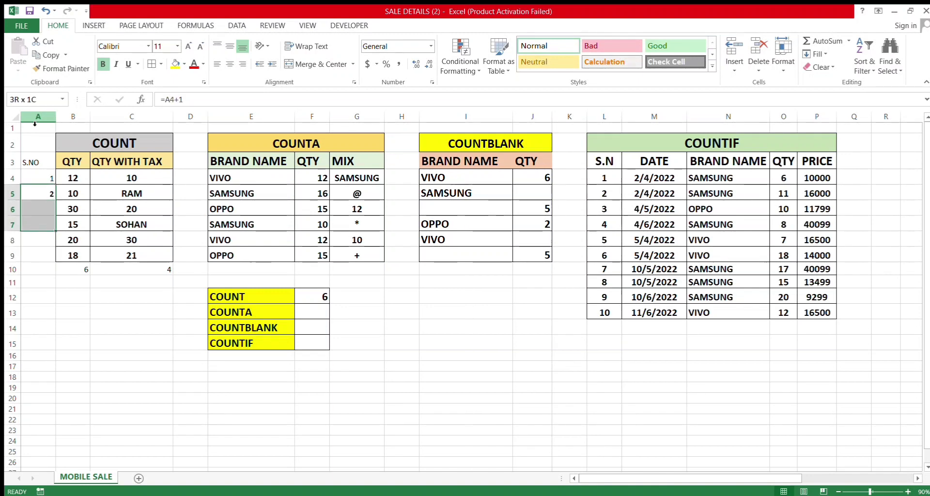
pyautogui.hotkey('shift', 'Down')
pyautogui.hotkey('shift', 'Down')
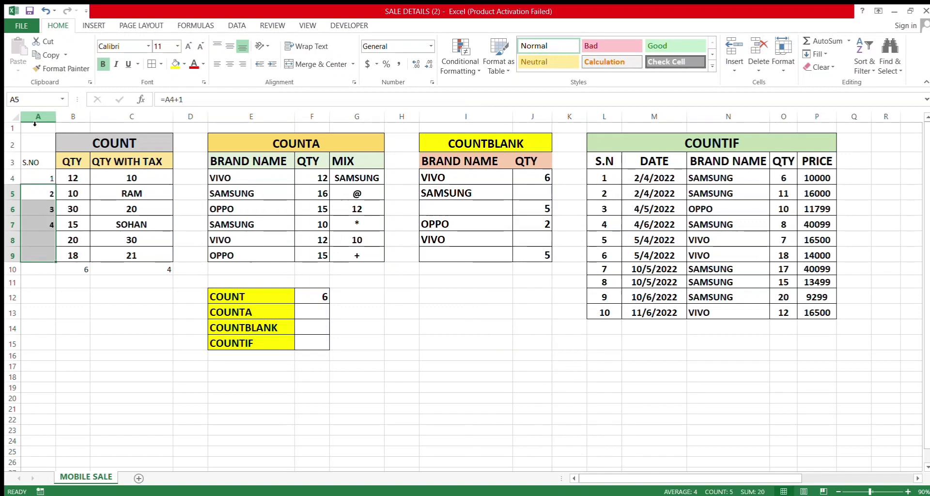
pyautogui.hotkey('ctrl', 'd')
pyautogui.press('Up')
pyautogui.press('Up')
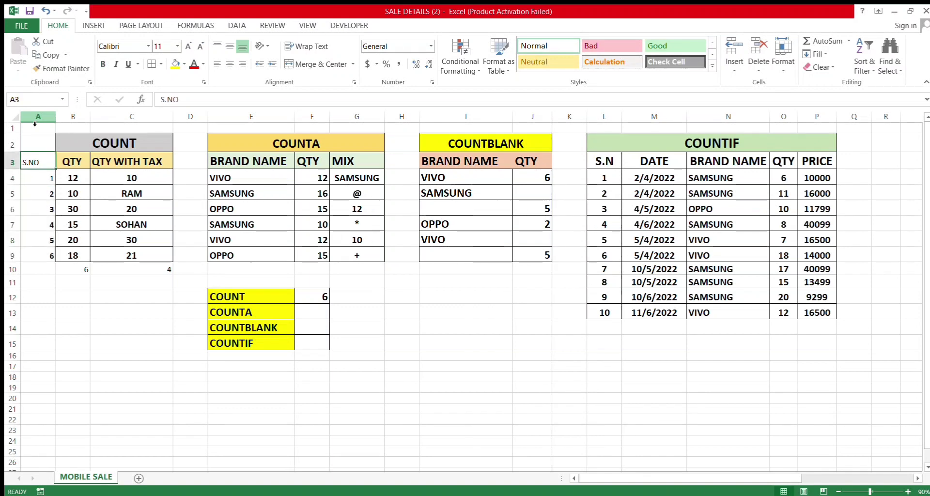
pyautogui.hotkey('shift', 'Down')
pyautogui.hotkey('shift', 'Down')
pyautogui.hotkey('shift', 'Down')
pyautogui.hotkey('shift', 'Down')
pyautogui.hotkey('shift', 'Down')
pyautogui.hotkey('shift', 'Down')
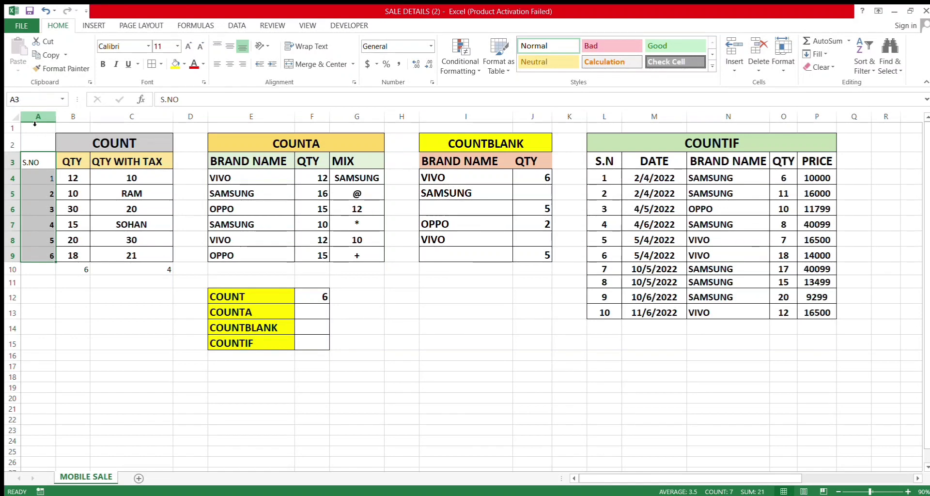
pyautogui.click(187, 45)
pyautogui.click(187, 46)
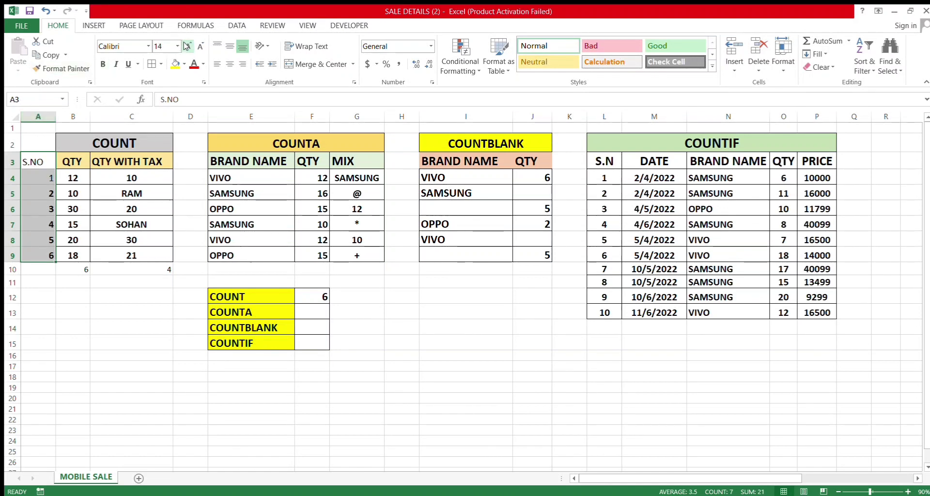
pyautogui.click(26, 163)
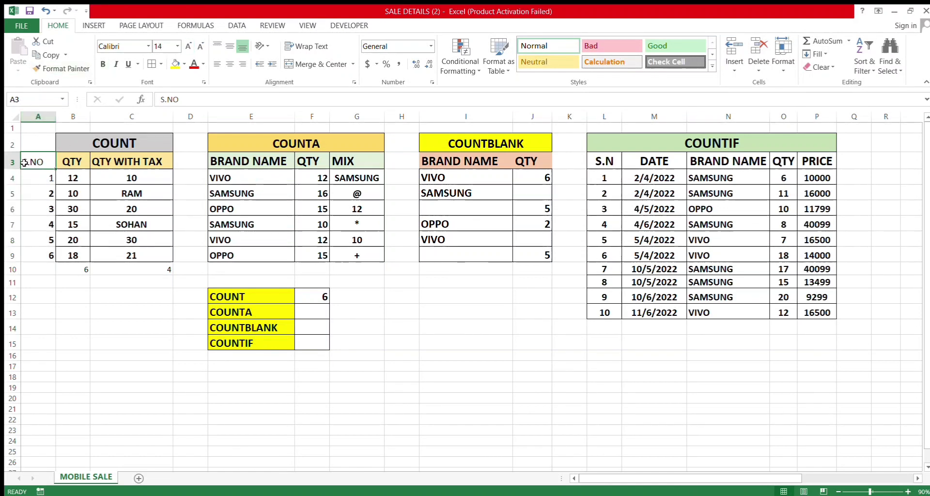
pyautogui.click(187, 46)
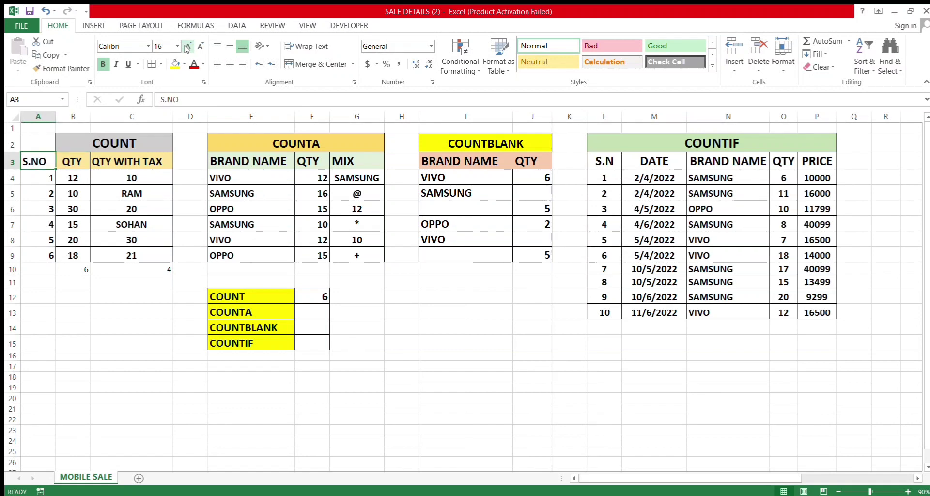
pyautogui.click(45, 172)
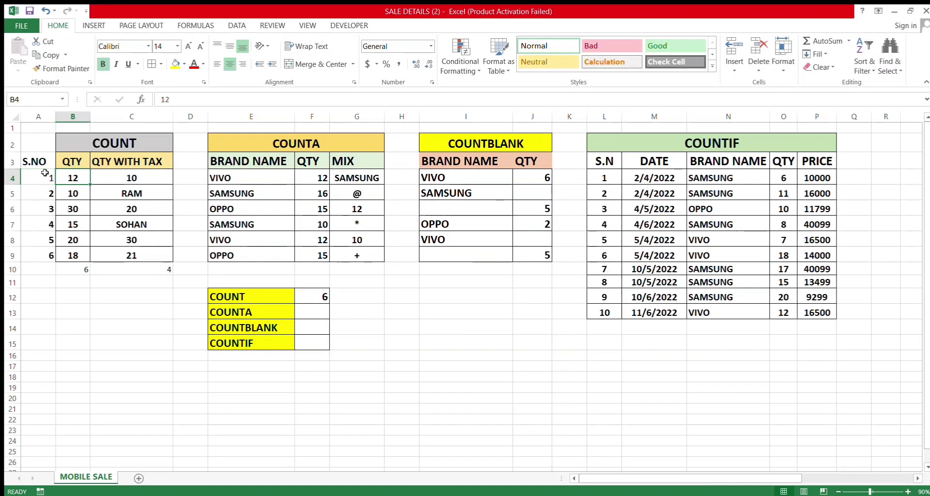
pyautogui.hotkey('shift', 'Down')
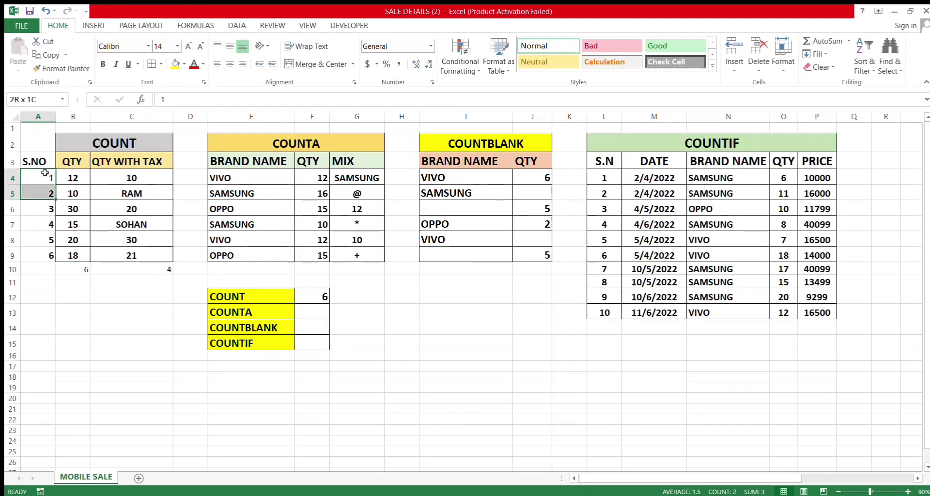
pyautogui.hotkey('shift', 'Down')
pyautogui.hotkey('shift', 'Down')
pyautogui.hotkey('shift', 'Down')
pyautogui.hotkey('shift', 'Down')
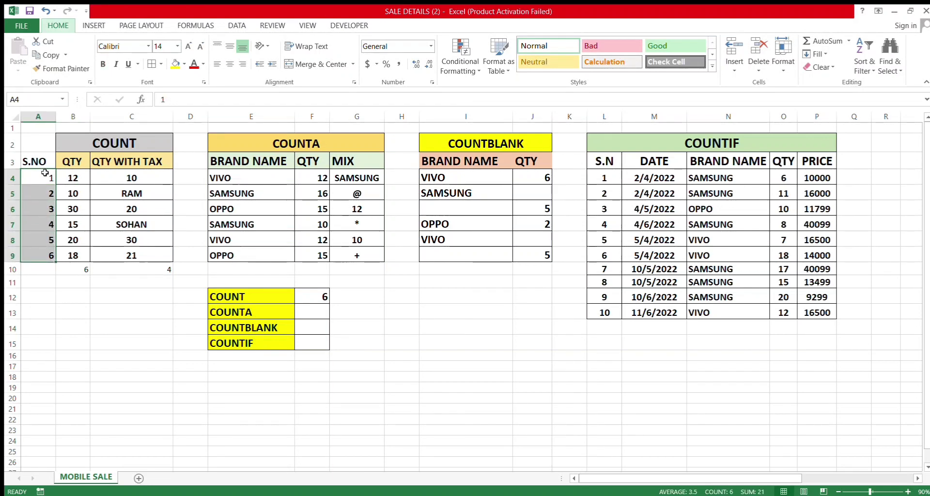
pyautogui.press('Down')
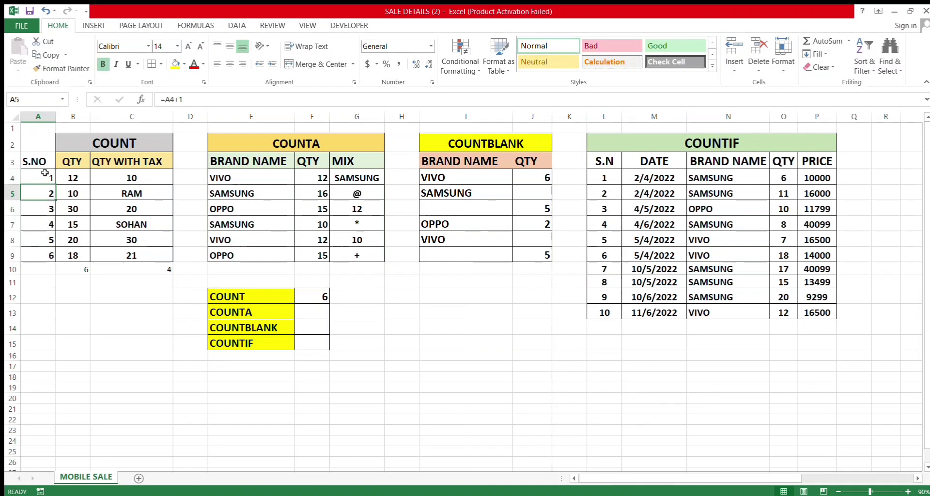
pyautogui.click(87, 276)
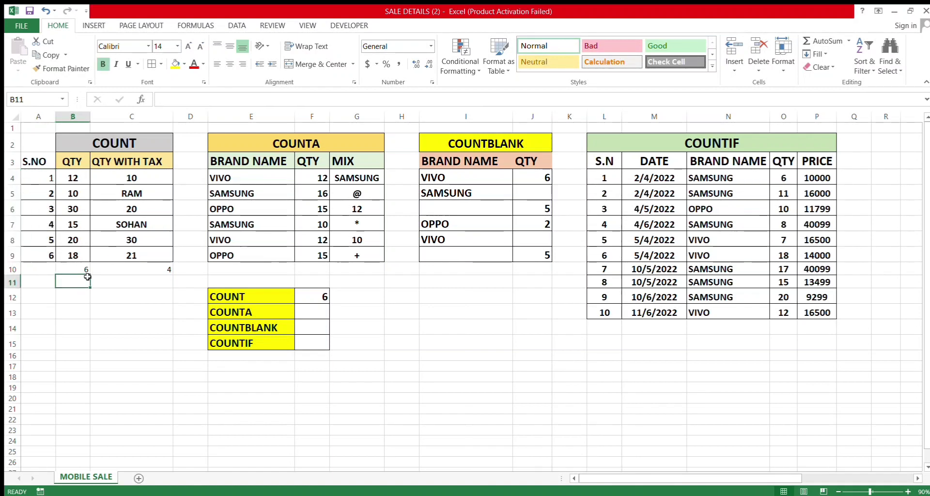
pyautogui.press('Up')
pyautogui.press('Left')
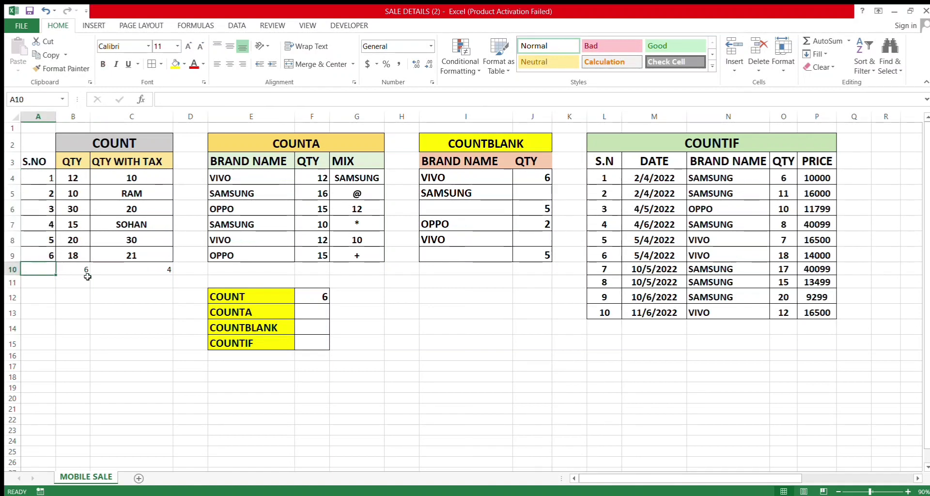
pyautogui.press('Right')
pyautogui.press('Right')
pyautogui.press('Right')
pyautogui.press('Right')
pyautogui.press('Right')
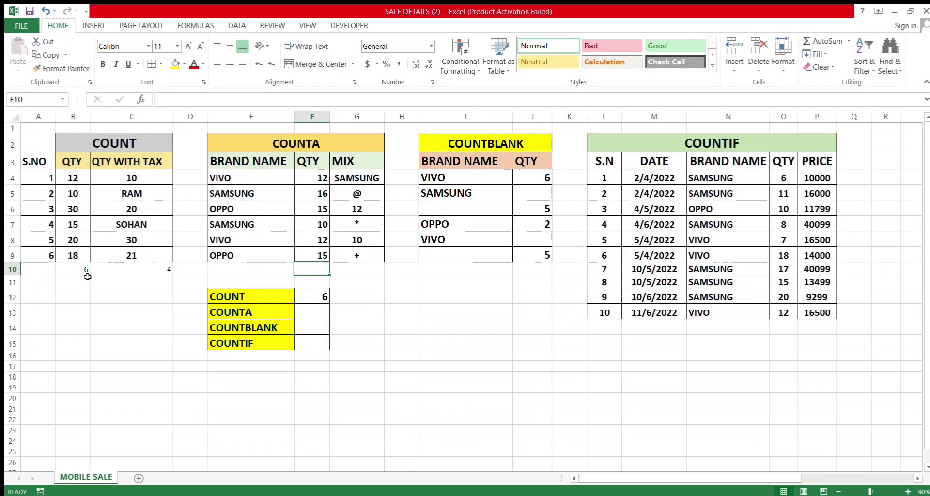
pyautogui.press('Down')
pyautogui.press('Down')
pyautogui.press('Down')
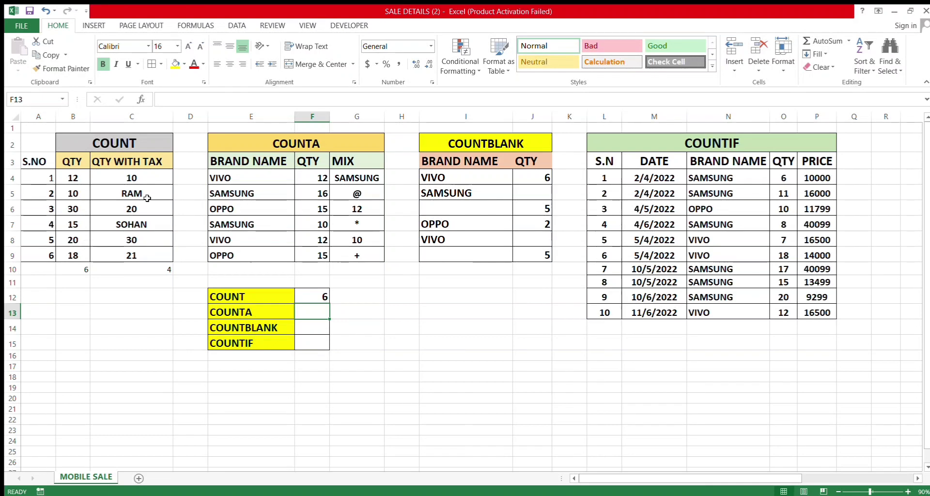
pyautogui.click(245, 181)
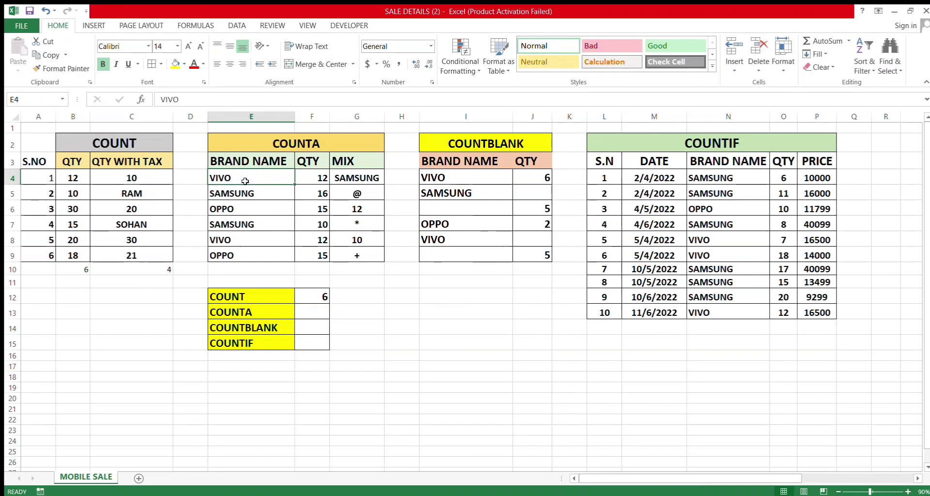
pyautogui.click(317, 176)
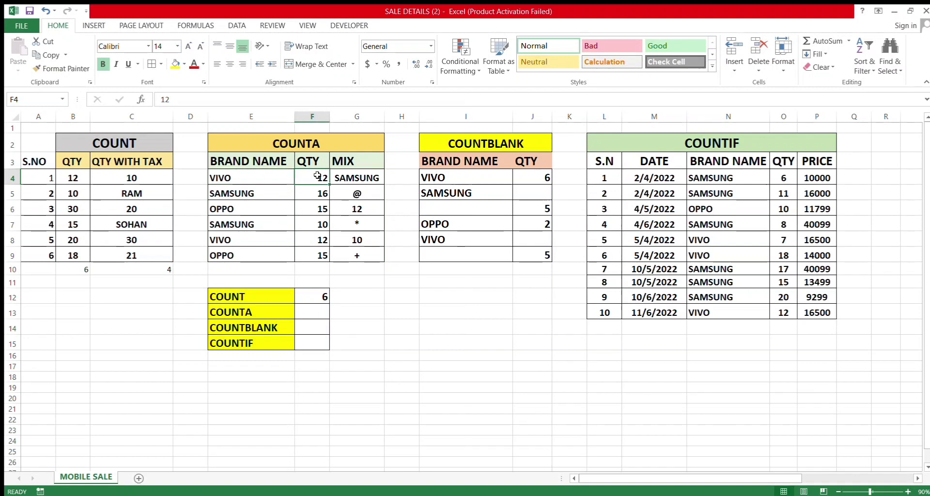
pyautogui.click(354, 177)
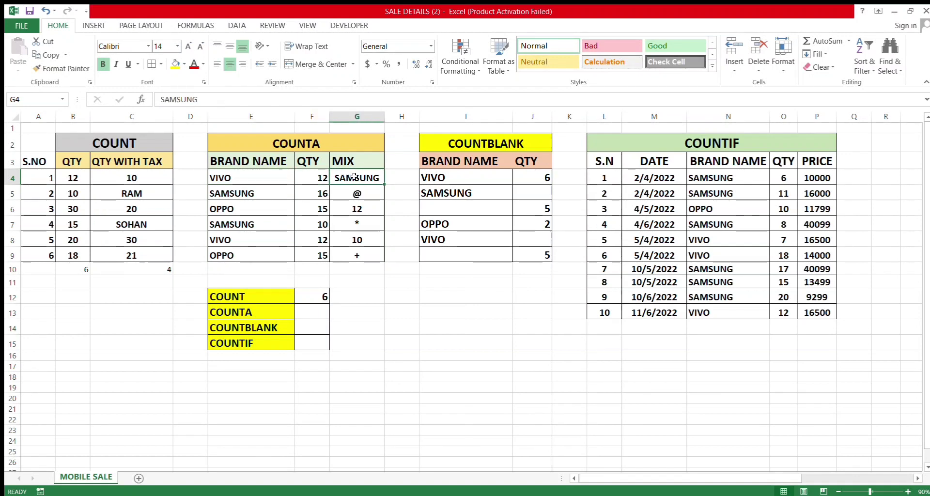
pyautogui.click(247, 181)
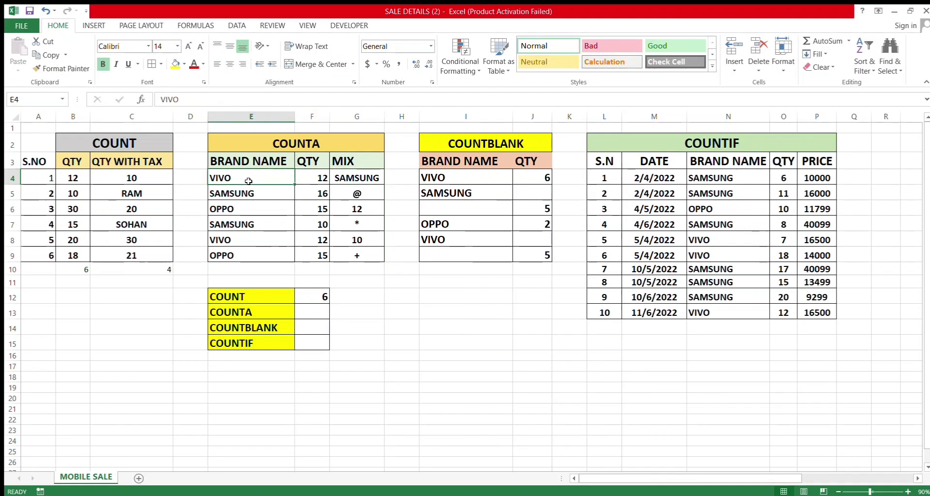
pyautogui.press('Down')
pyautogui.press('Down')
pyautogui.press('Down')
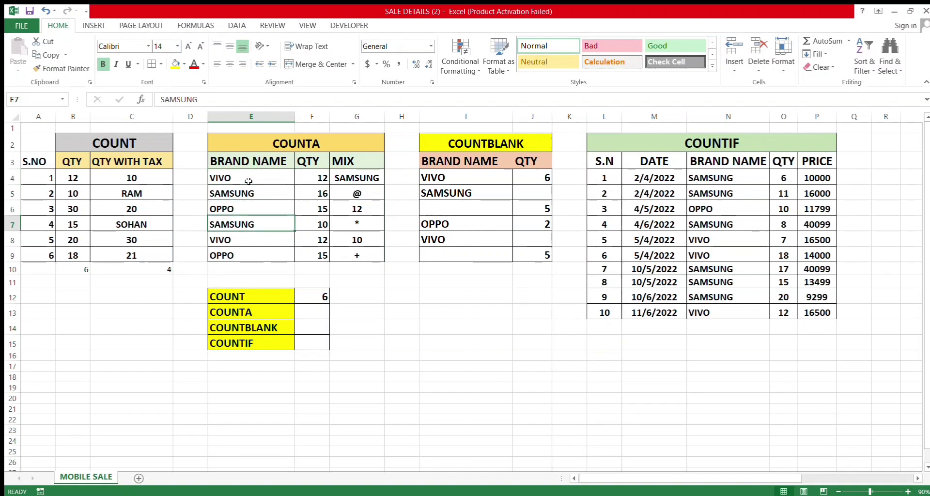
pyautogui.press('Right')
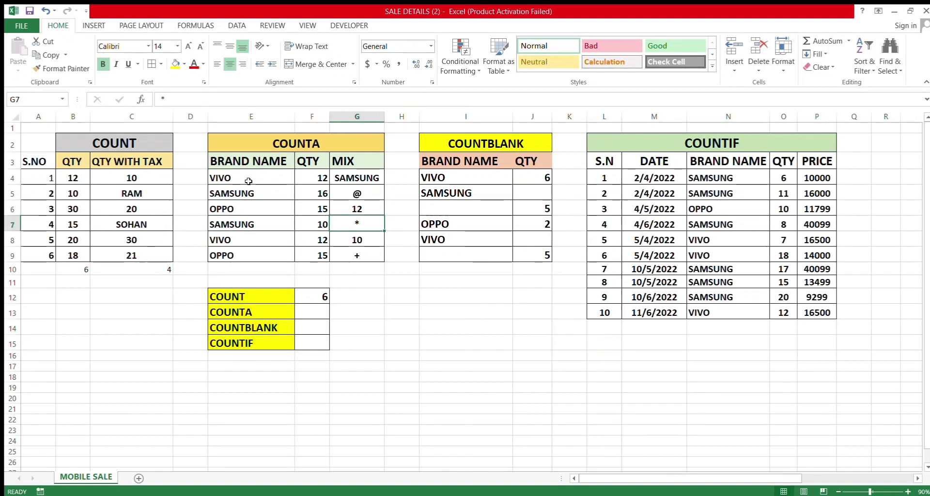
pyautogui.press('Left')
pyautogui.press('Down')
pyautogui.press('Down')
pyautogui.press('Down')
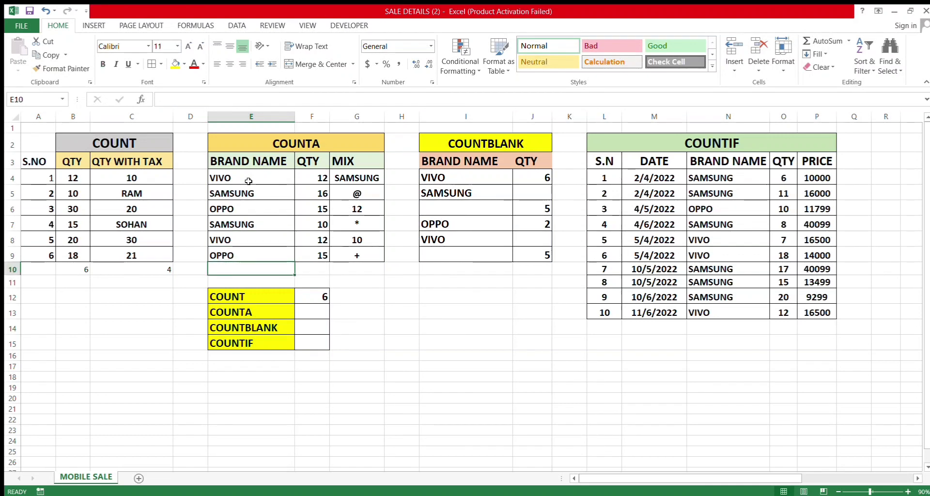
pyautogui.press('Down')
pyautogui.press('Down')
pyautogui.press('Down')
pyautogui.press('Right')
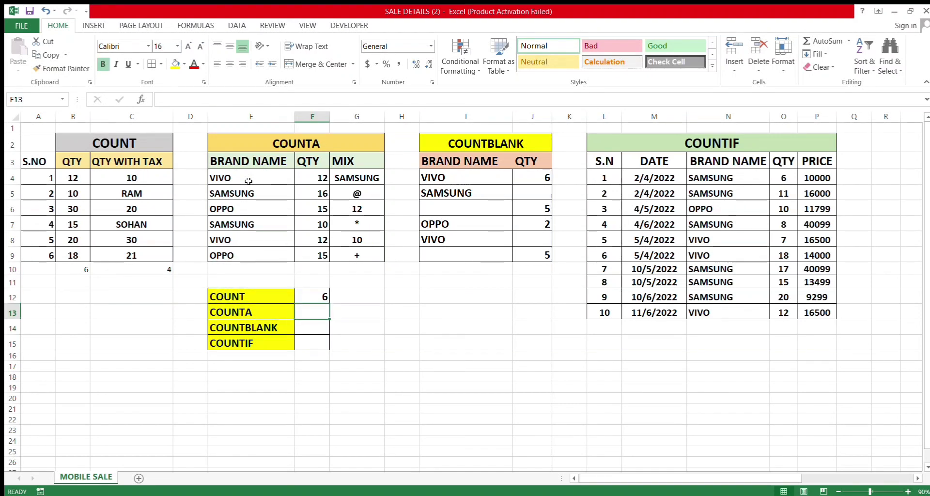
# Step: Enter =COUNTA(E4:E9) in the COUNTA summary cell, returning 6
pyautogui.write('=COUNT')
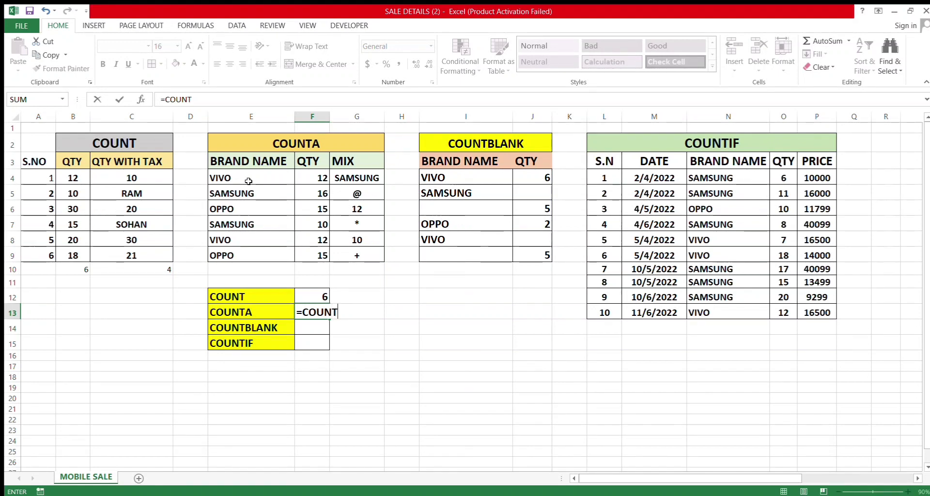
pyautogui.write('A(')
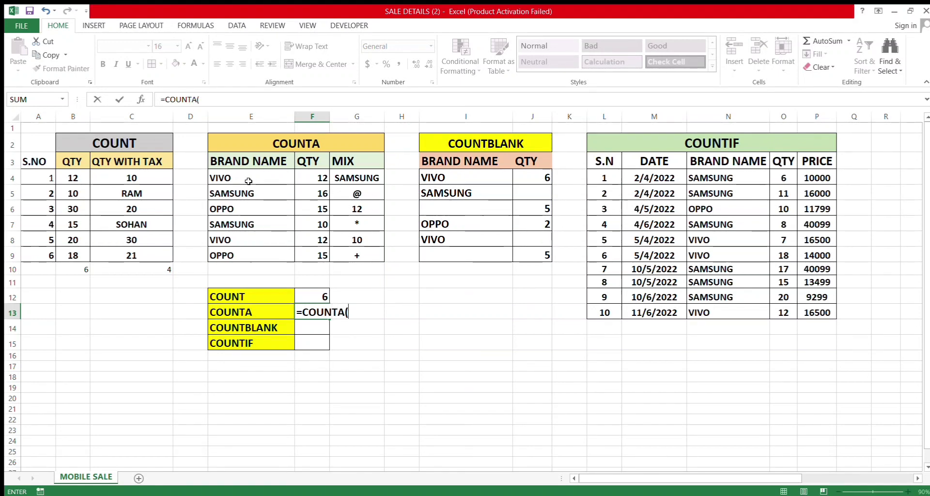
pyautogui.press('Up')
pyautogui.press('Up')
pyautogui.press('Up')
pyautogui.press('Up')
pyautogui.press('Left')
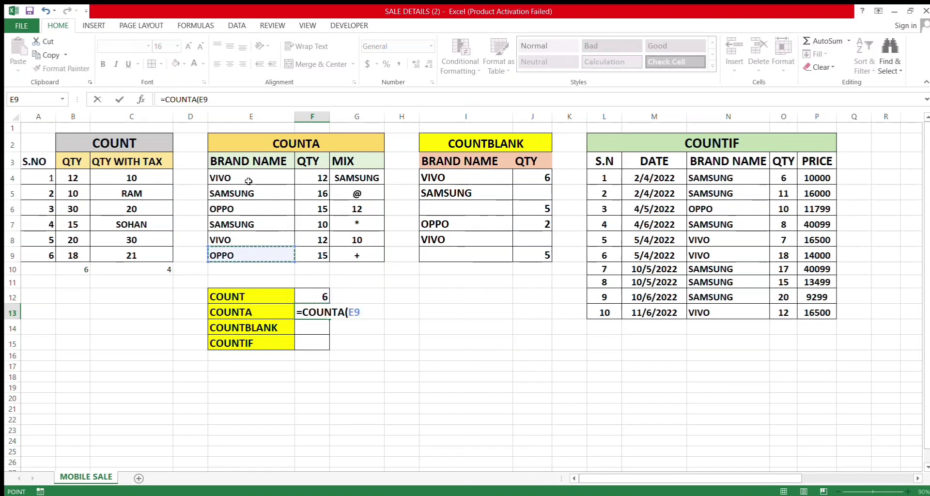
pyautogui.hotkey('shift', 'Up')
pyautogui.hotkey('shift', 'Up')
pyautogui.hotkey('shift', 'Up')
pyautogui.write(')')
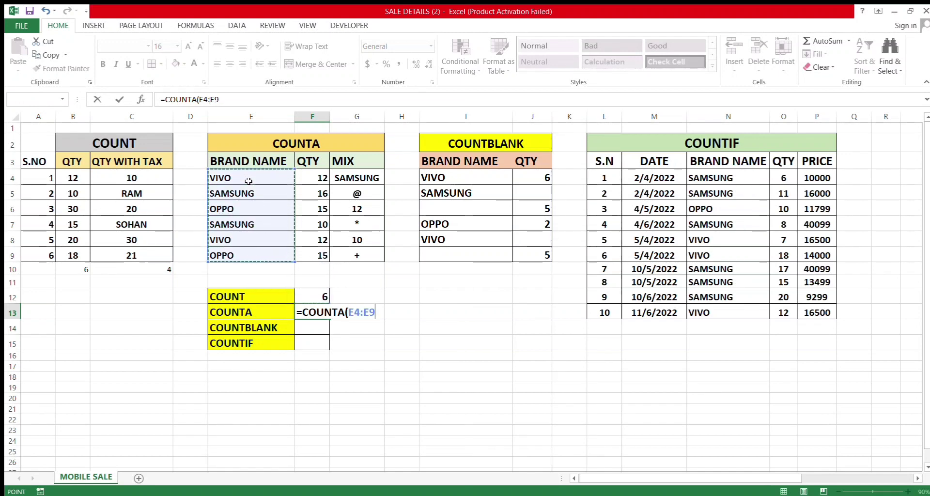
pyautogui.press('Return')
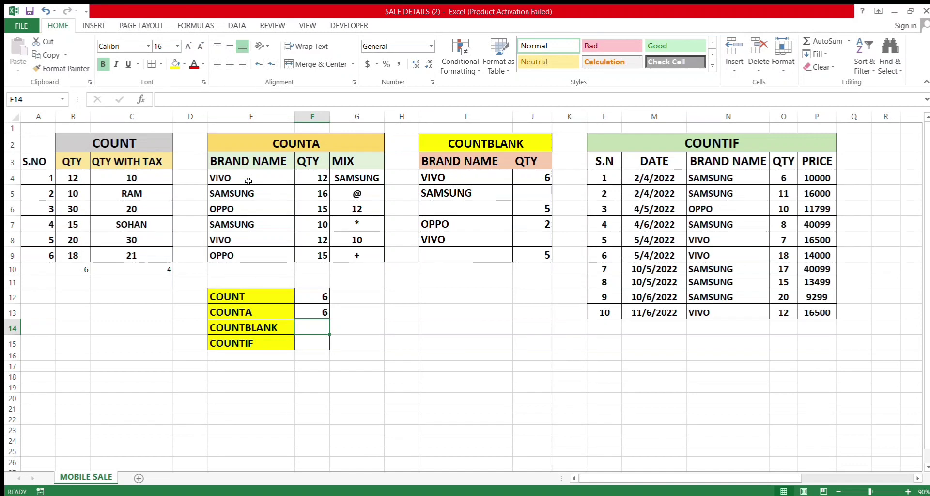
# Step: Review the brand names and begin a =COUNTA formula below the QTY column
pyautogui.click(240, 190)
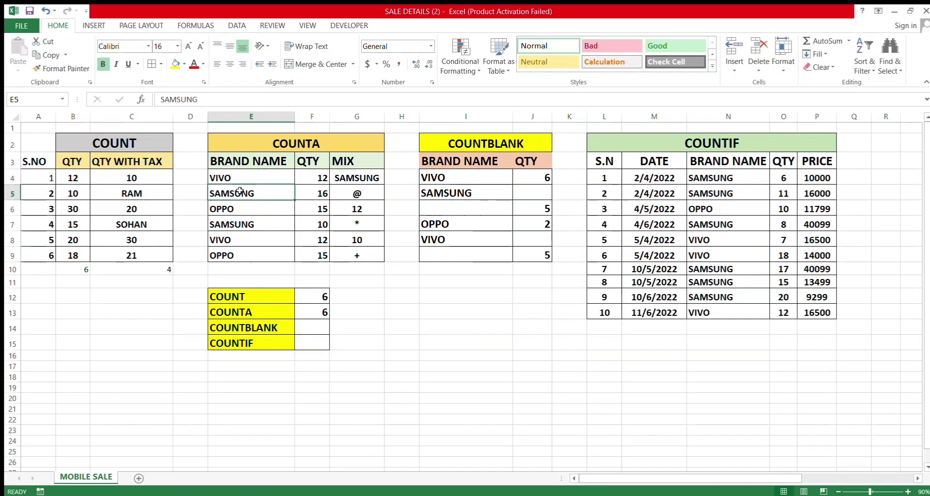
pyautogui.press('Up')
pyautogui.press('Down')
pyautogui.press('Down')
pyautogui.press('Down')
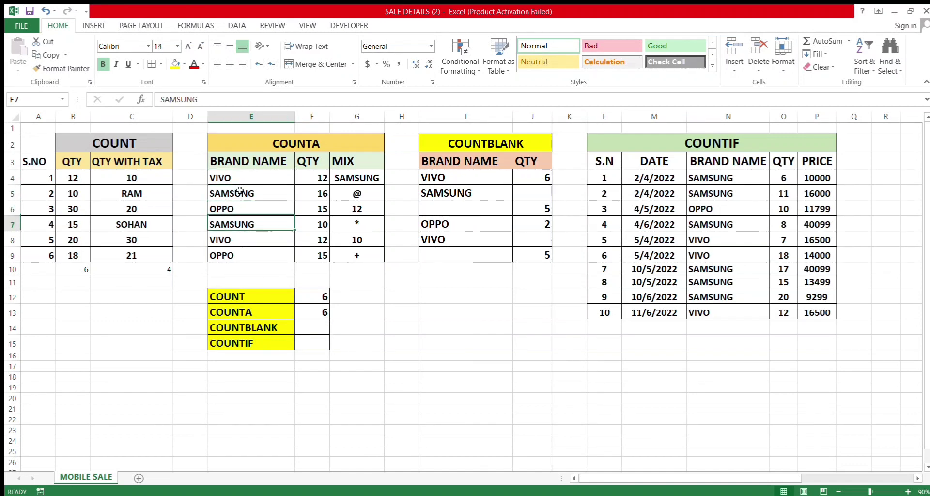
pyautogui.press('Down')
pyautogui.press('Down')
pyautogui.press('Down')
pyautogui.press('Right')
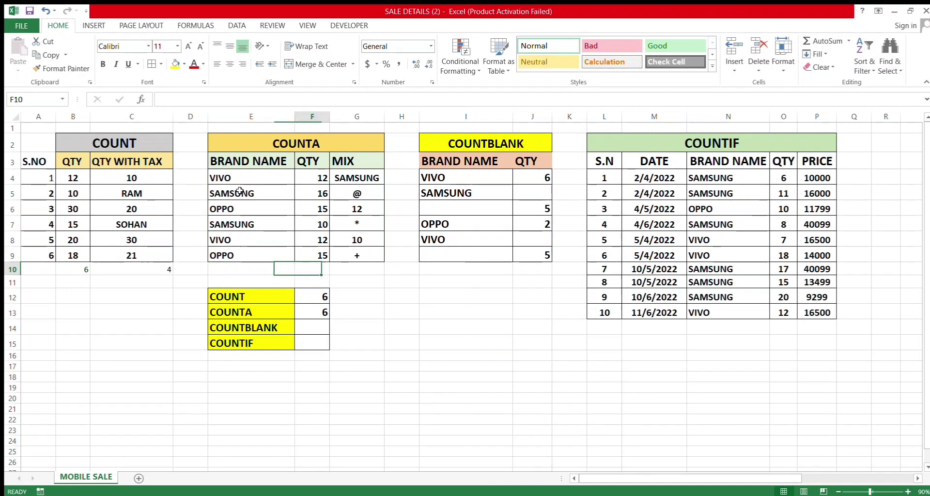
pyautogui.write('=C')
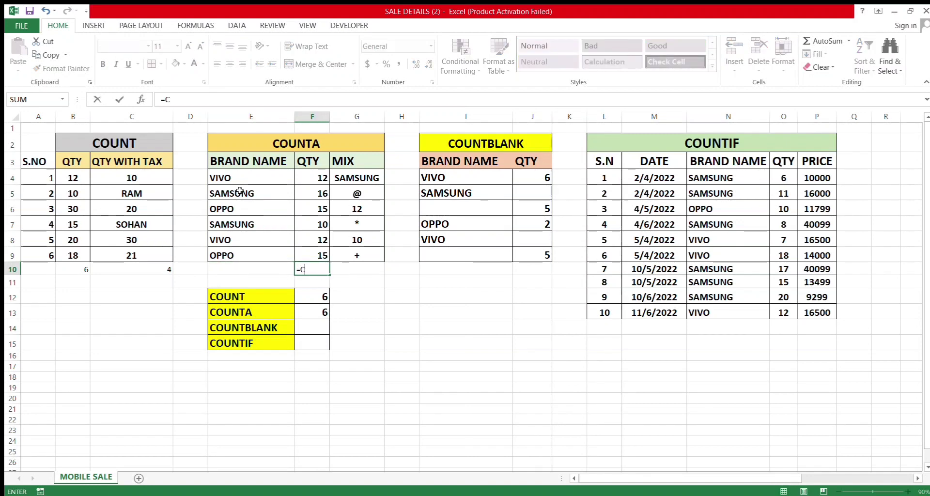
pyautogui.write('OUN')
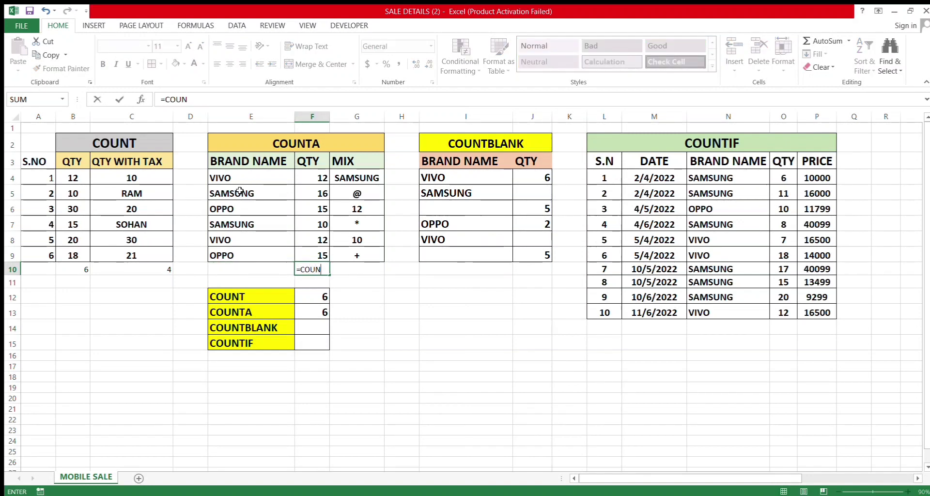
pyautogui.write('TA(')
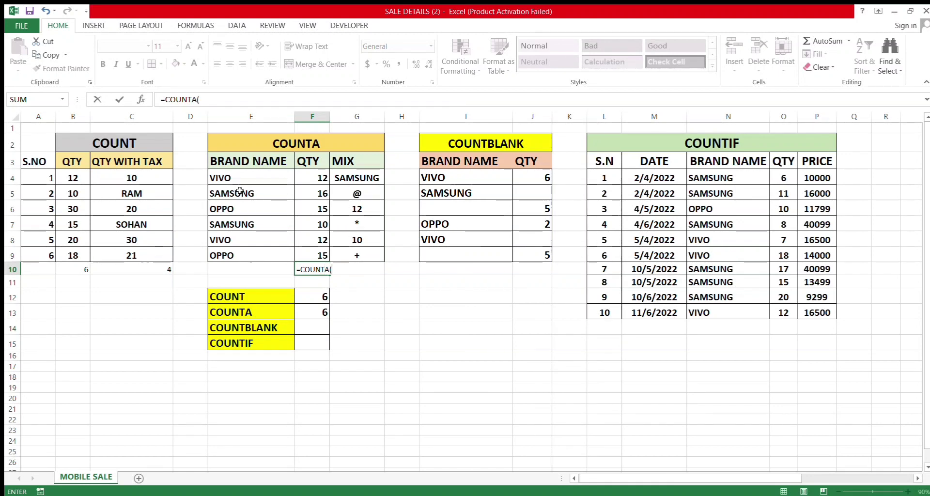
# Step: Complete the COUNTA formula over the QTY cells, showing 6
pyautogui.press('Up')
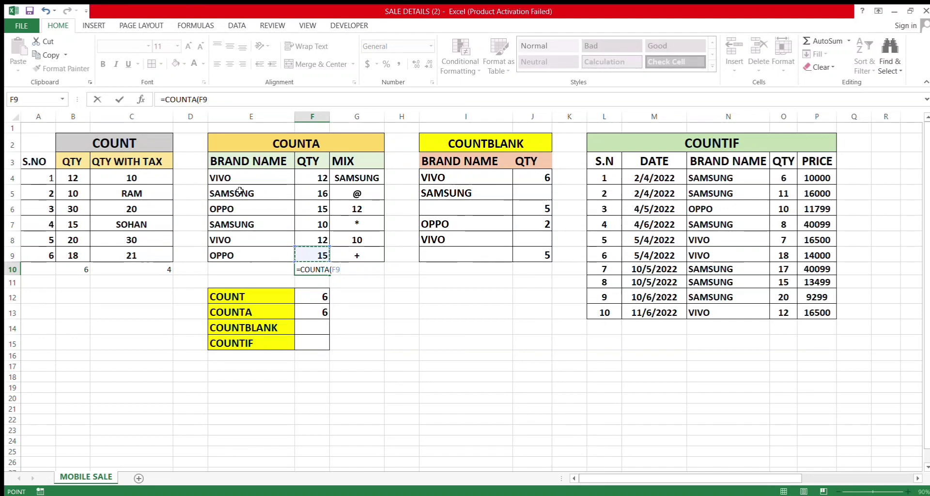
pyautogui.hotkey('shift', 'Up')
pyautogui.hotkey('shift', 'Up')
pyautogui.hotkey('shift', 'Up')
pyautogui.hotkey('shift', 'Up')
pyautogui.hotkey('shift', 'Up')
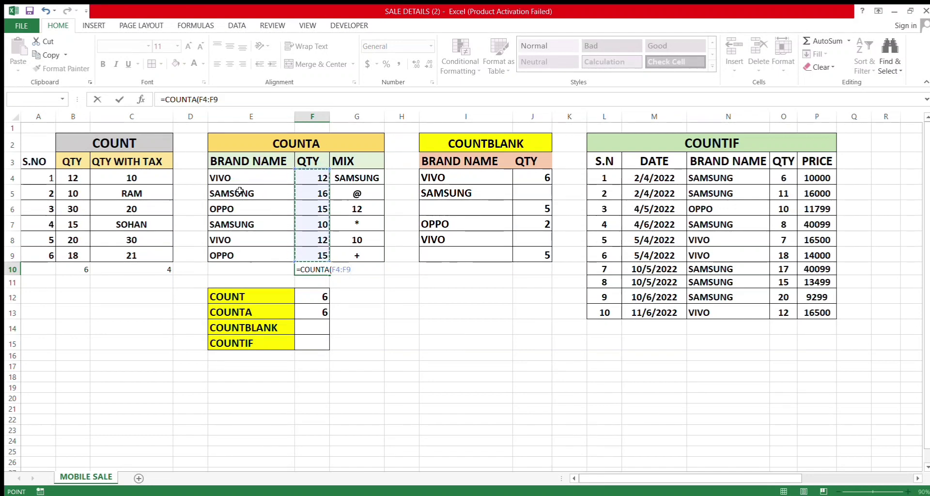
pyautogui.write(')')
pyautogui.press('Return')
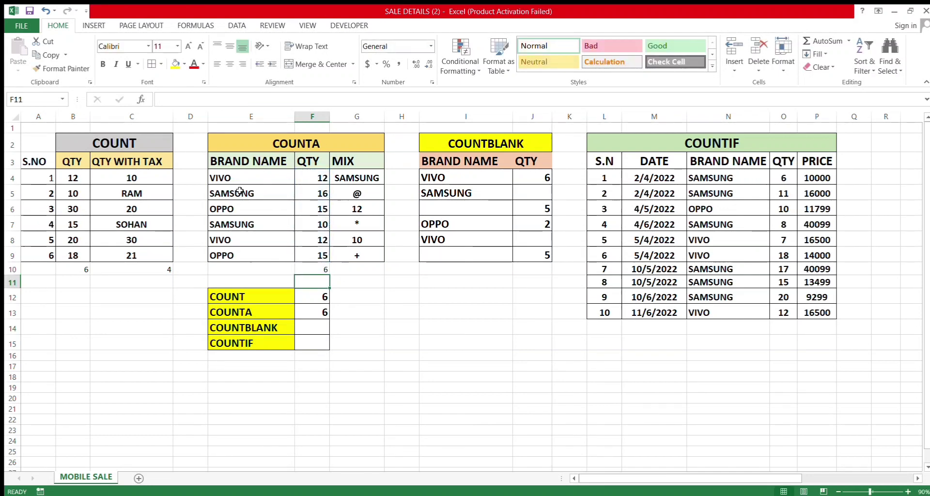
pyautogui.press('Down')
pyautogui.press('Down')
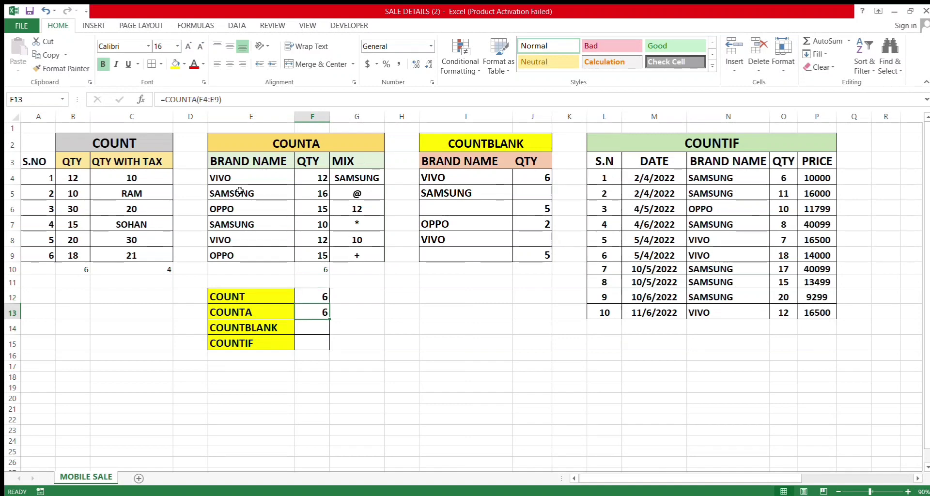
pyautogui.press('Up')
pyautogui.press('Up')
# Step: Count the MIX column entries G4:G9 with COUNTA, showing 6, and review them
pyautogui.press('Right')
pyautogui.press('Up')
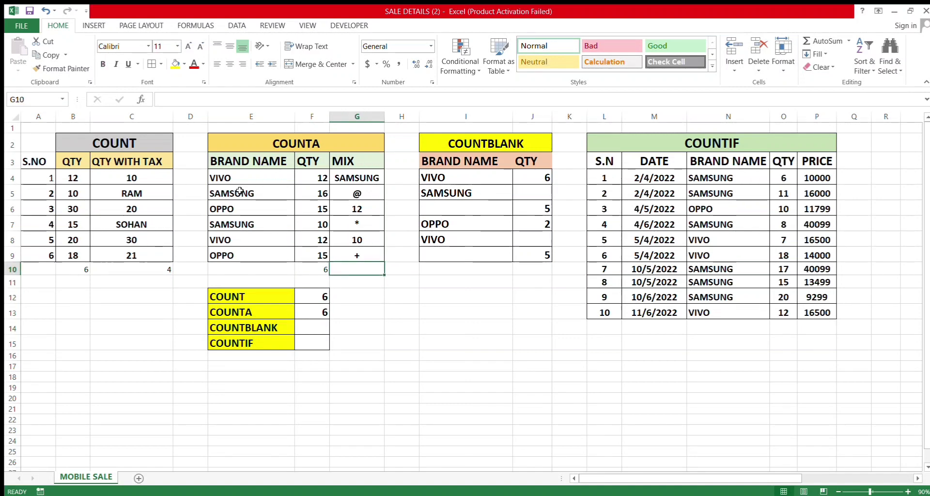
pyautogui.write('=')
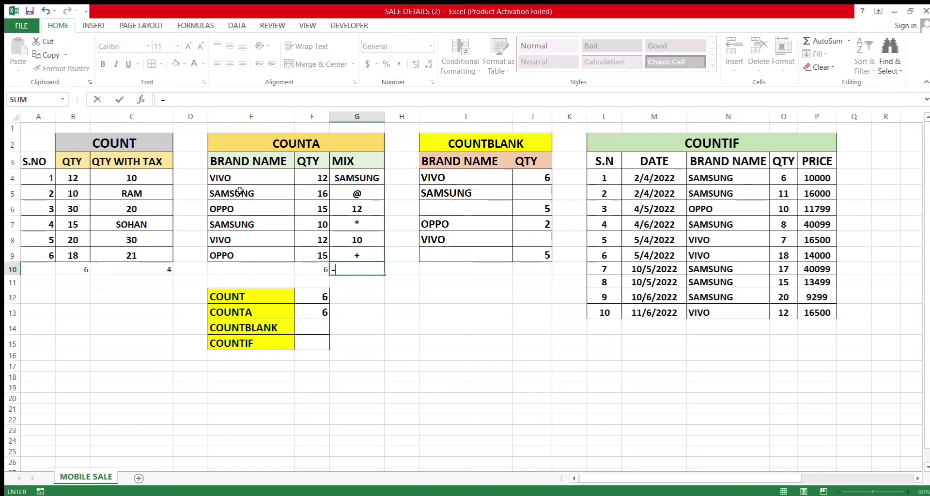
pyautogui.write('COUN')
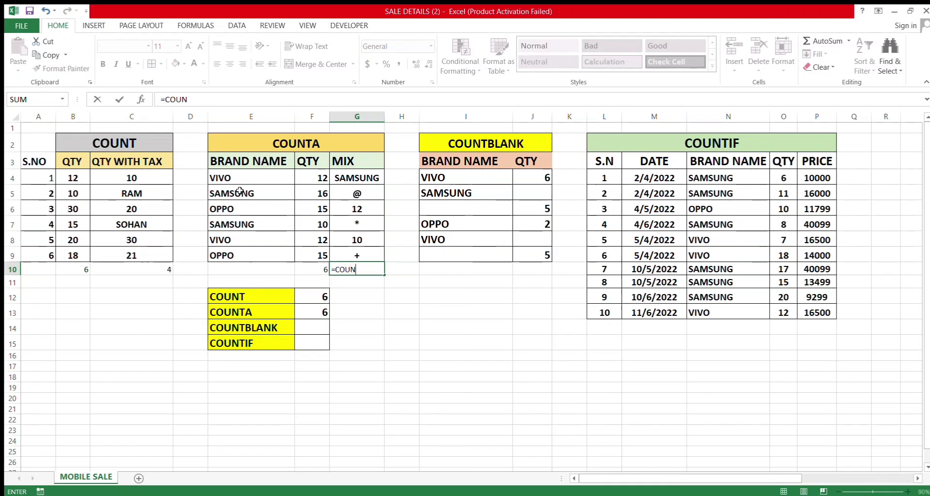
pyautogui.write('TA(')
pyautogui.press('Up')
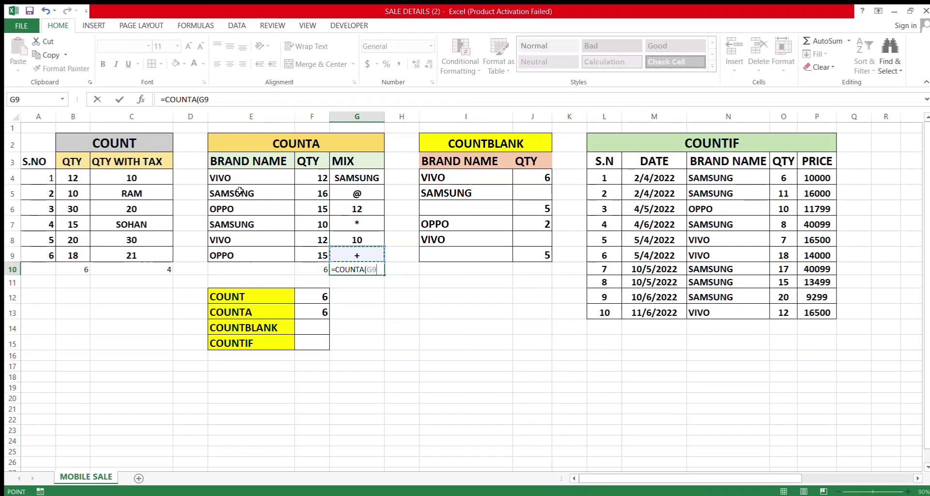
pyautogui.hotkey('shift', 'Up')
pyautogui.hotkey('shift', 'Up')
pyautogui.hotkey('shift', 'Up')
pyautogui.hotkey('shift', 'Up')
pyautogui.hotkey('shift', 'Up')
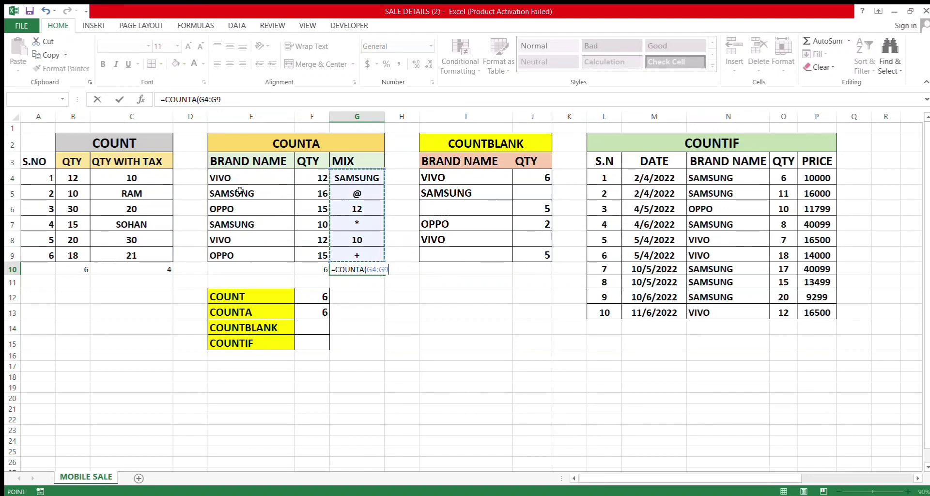
pyautogui.write(')')
pyautogui.press('Return')
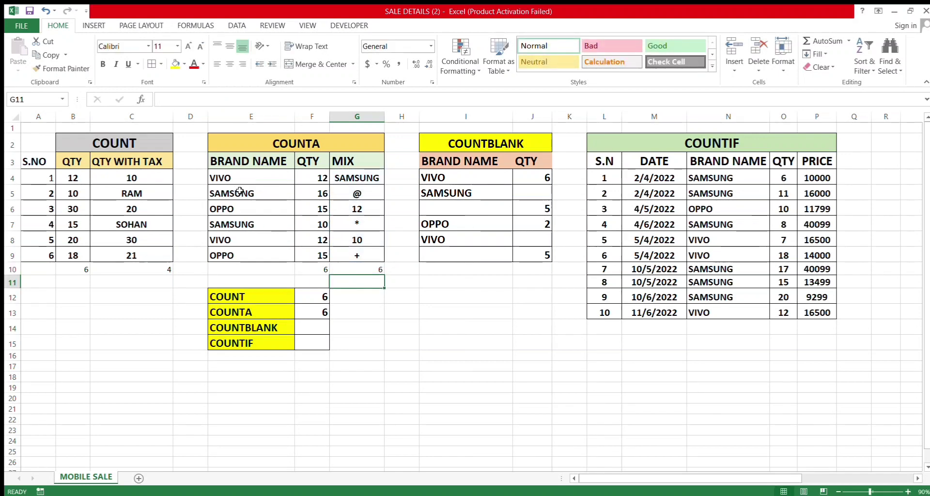
pyautogui.press('Up')
pyautogui.press('Up')
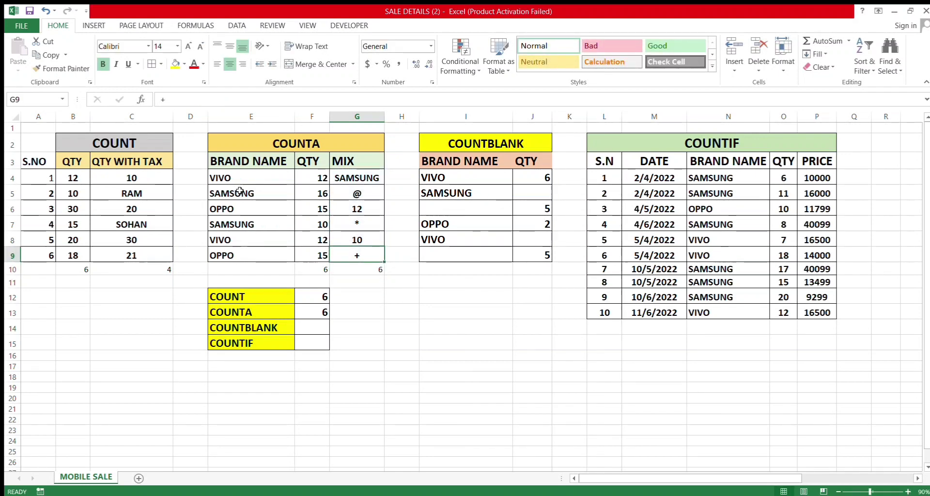
pyautogui.press('Up')
pyautogui.press('Up')
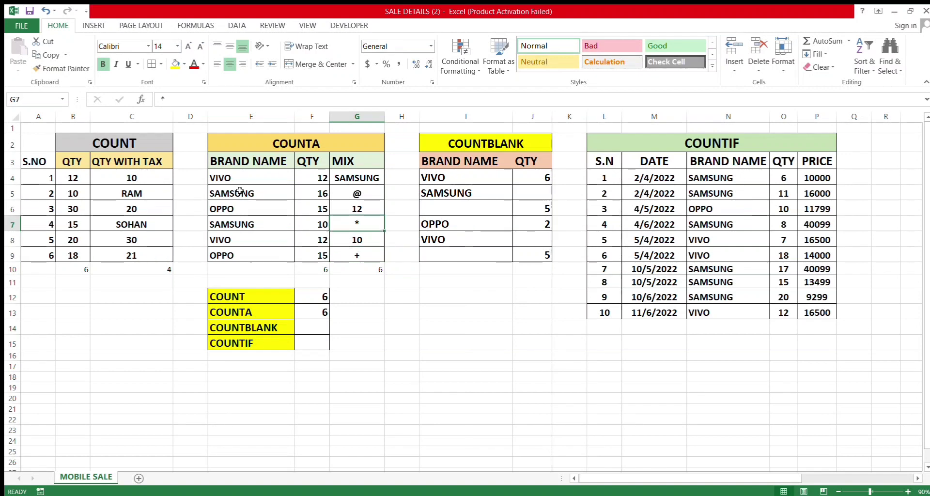
pyautogui.press('Up')
pyautogui.press('Up')
pyautogui.press('Up')
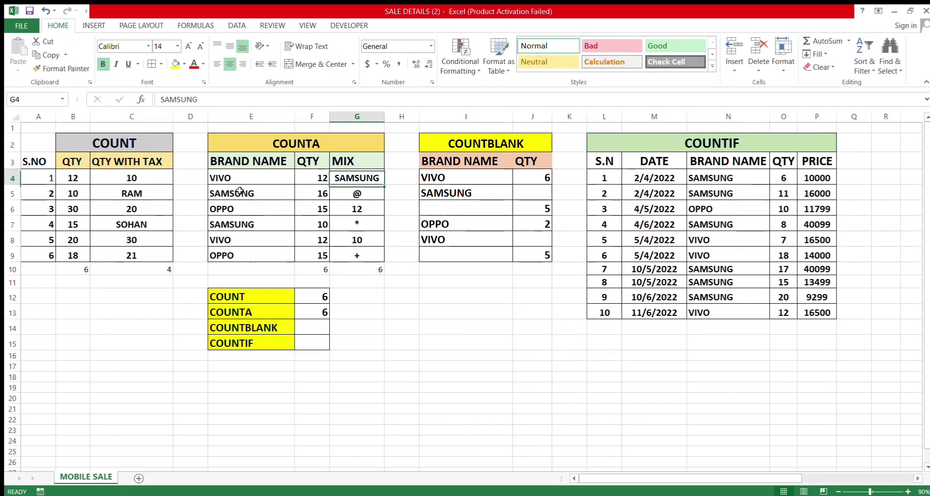
pyautogui.press('Down')
pyautogui.press('Down')
pyautogui.press('Down')
pyautogui.press('Down')
pyautogui.press('Down')
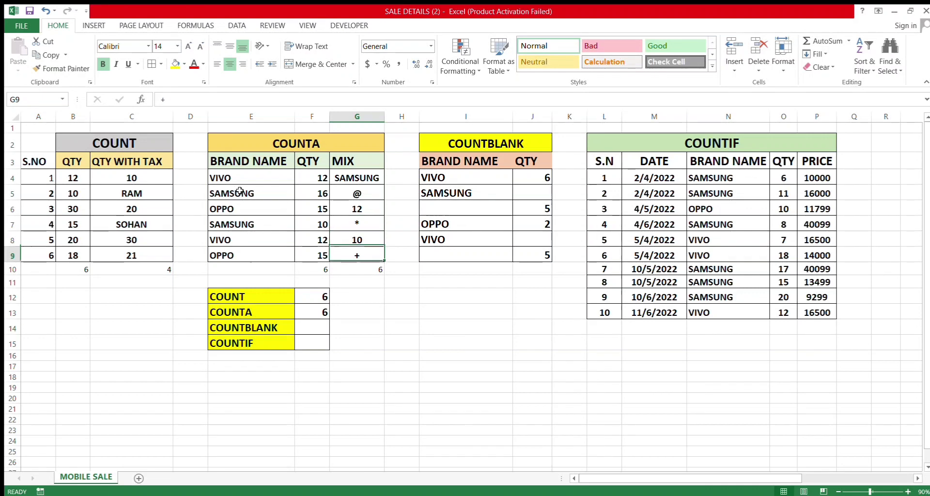
pyautogui.press('Down')
pyautogui.press('Left')
pyautogui.press('Left')
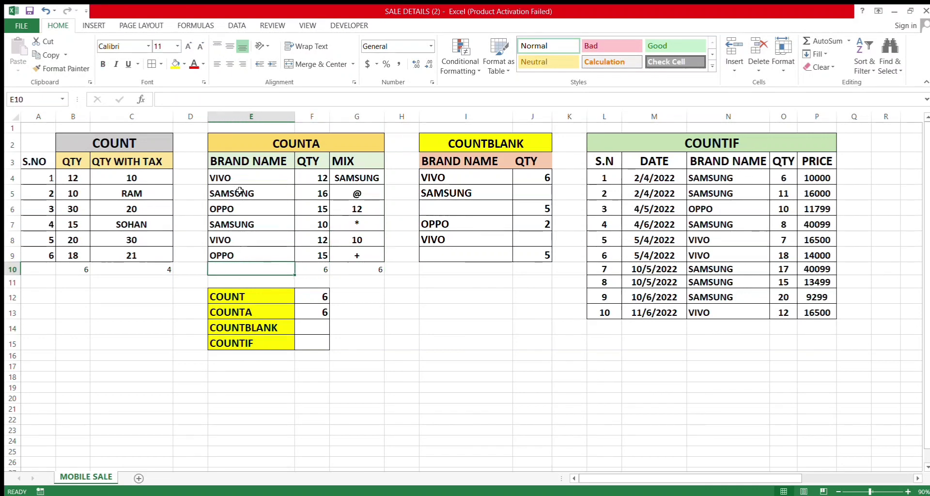
# Step: Enter =COUNTA(E4:E9) below the BRAND NAME column, showing 6
pyautogui.write('=COUN')
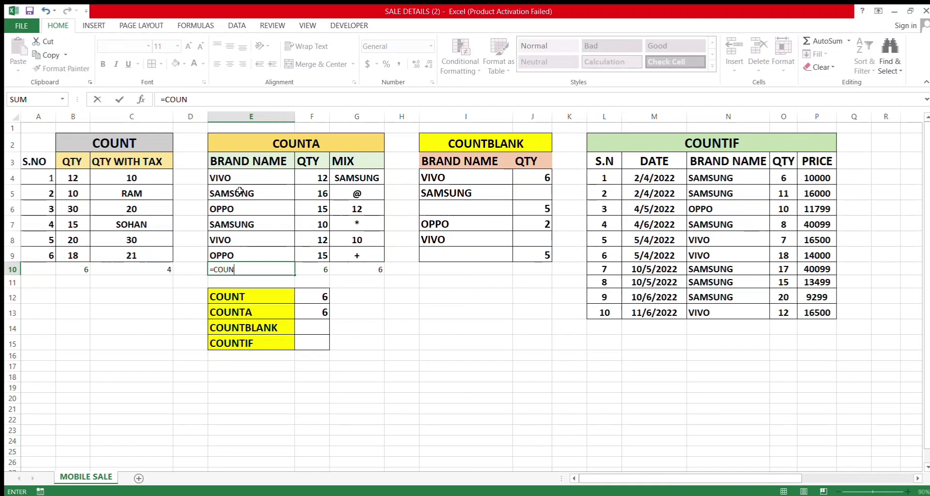
pyautogui.write('TA(')
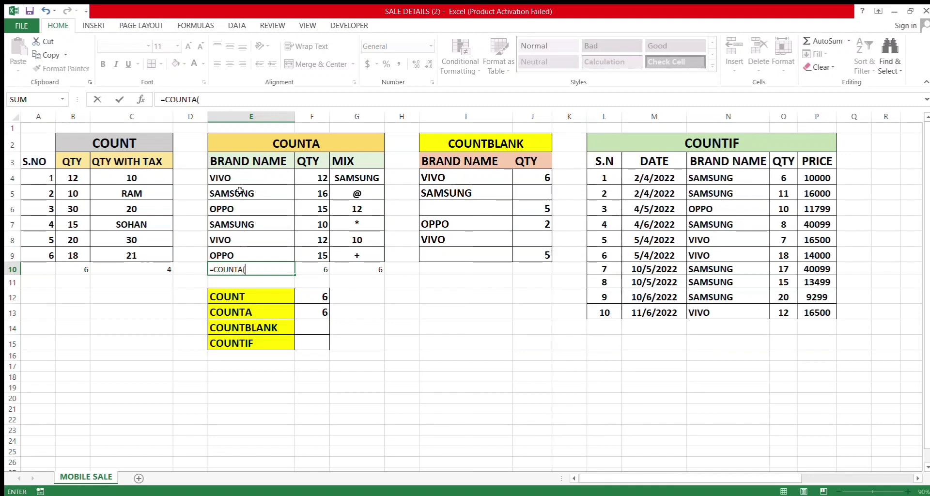
pyautogui.press('Up')
pyautogui.hotkey('shift', 'Up')
pyautogui.hotkey('shift', 'Up')
pyautogui.hotkey('shift', 'Up')
pyautogui.hotkey('shift', 'Up')
pyautogui.hotkey('shift', 'Up')
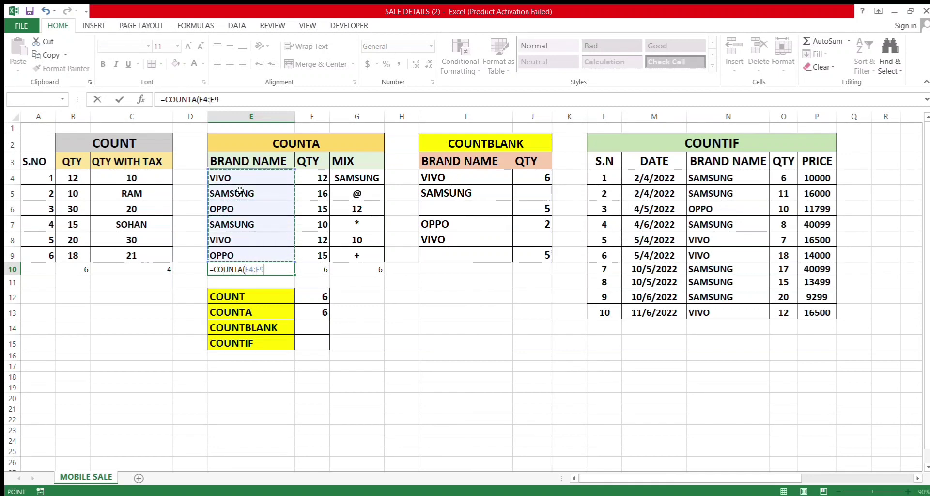
pyautogui.write(')')
pyautogui.press('Return')
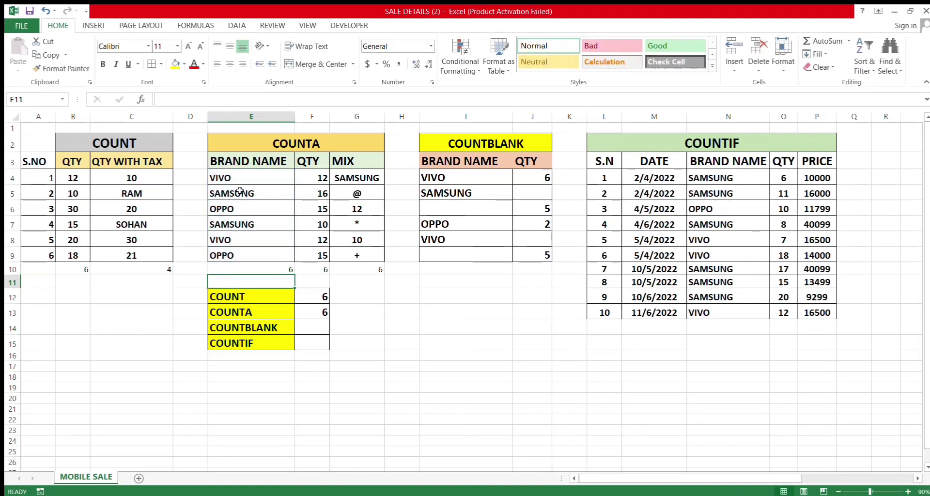
# Step: Check the COUNTA summary result and locate the empty cells below the COUNTBLANK table
pyautogui.press('Down')
pyautogui.press('Down')
pyautogui.press('Right')
pyautogui.press('Right')
pyautogui.press('Right')
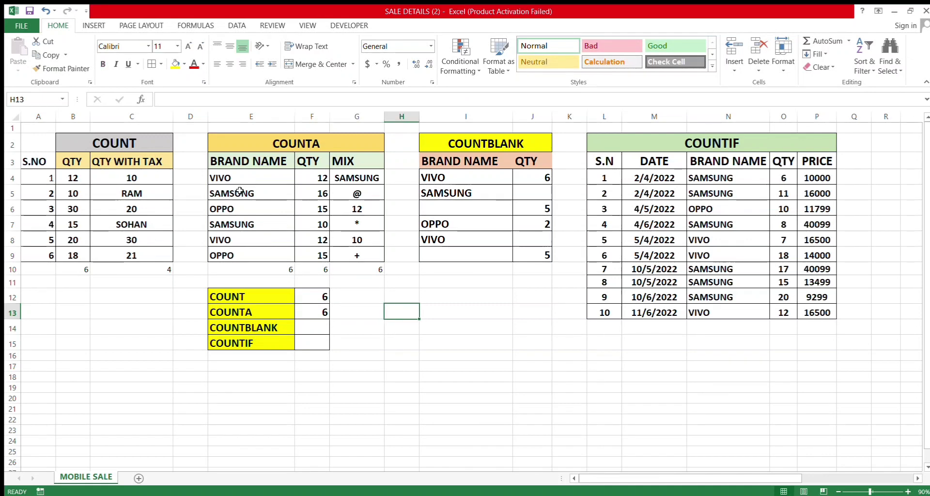
pyautogui.press('Right')
pyautogui.press('Up')
pyautogui.press('Up')
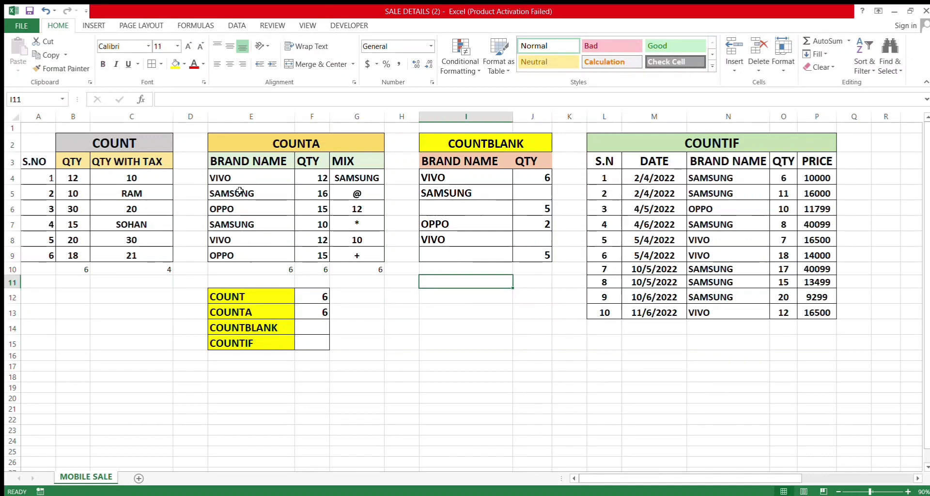
pyautogui.press('Up')
pyautogui.press('Down')
pyautogui.press('Down')
pyautogui.press('Down')
pyautogui.press('Down')
pyautogui.press('Left')
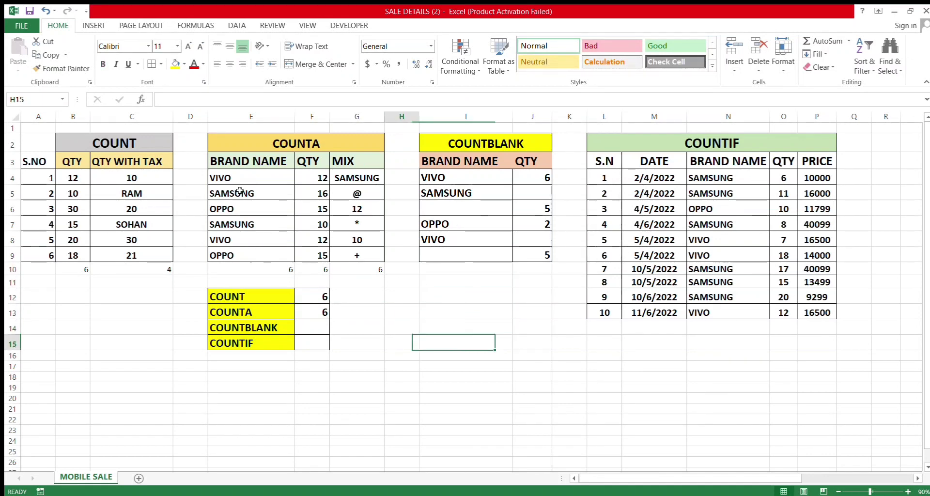
pyautogui.press('Left')
pyautogui.press('Left')
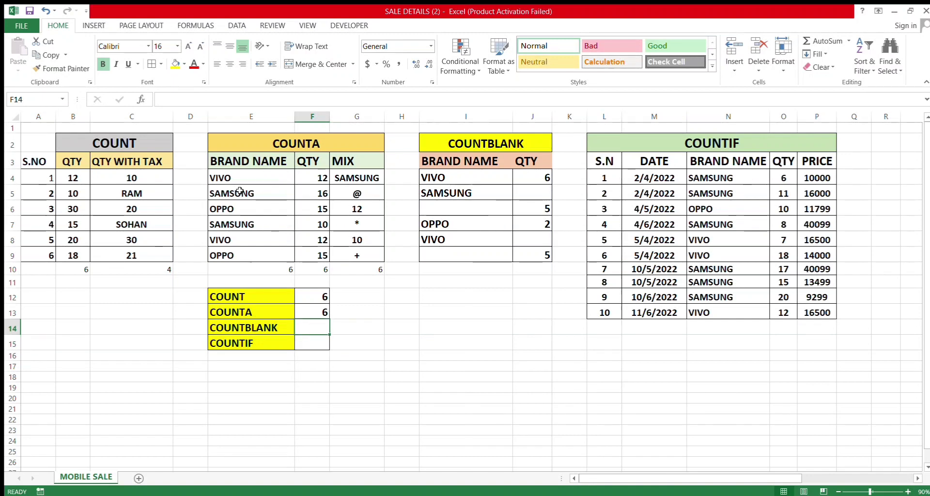
pyautogui.press('Right')
pyautogui.press('Right')
pyautogui.press('Right')
pyautogui.press('Up')
pyautogui.press('Up')
pyautogui.press('Up')
pyautogui.press('Up')
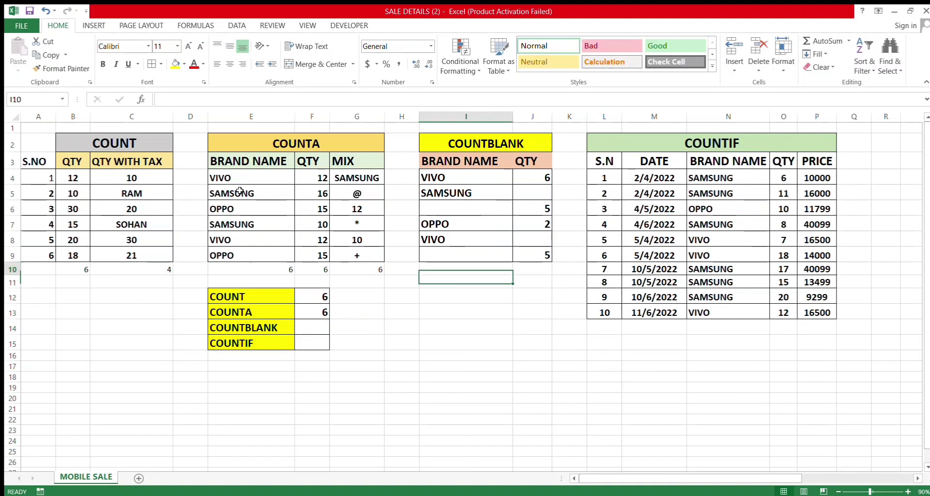
# Step: Enter =COUNTBLANK(I4:I9) below the BRAND NAME column, returning 2
pyautogui.write('=CO')
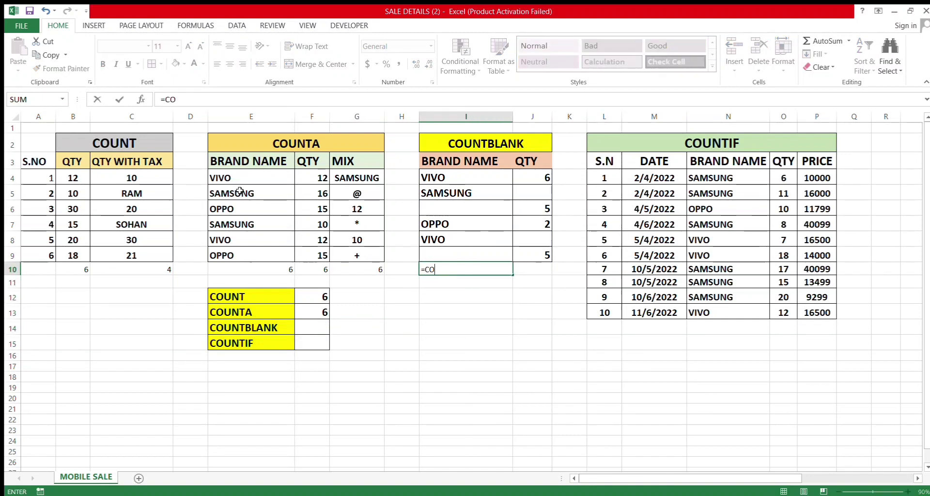
pyautogui.write('UNT')
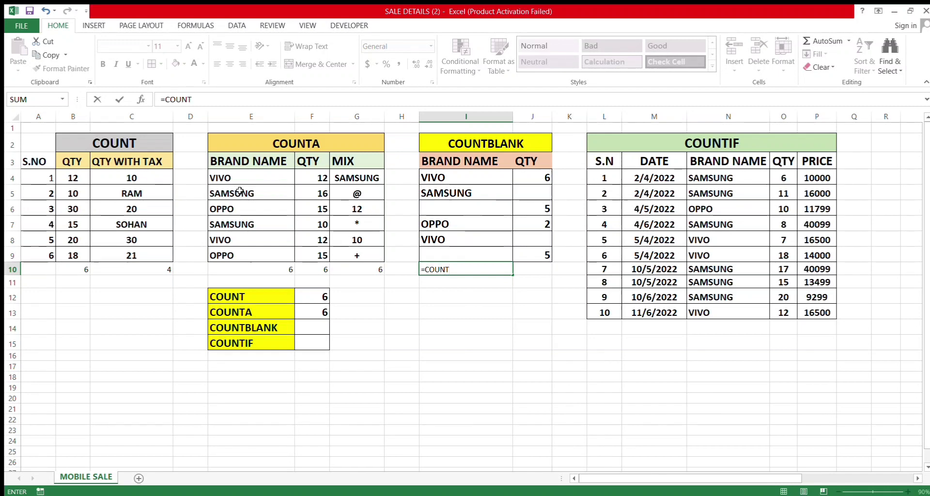
pyautogui.write('BLANK(')
pyautogui.press('Up')
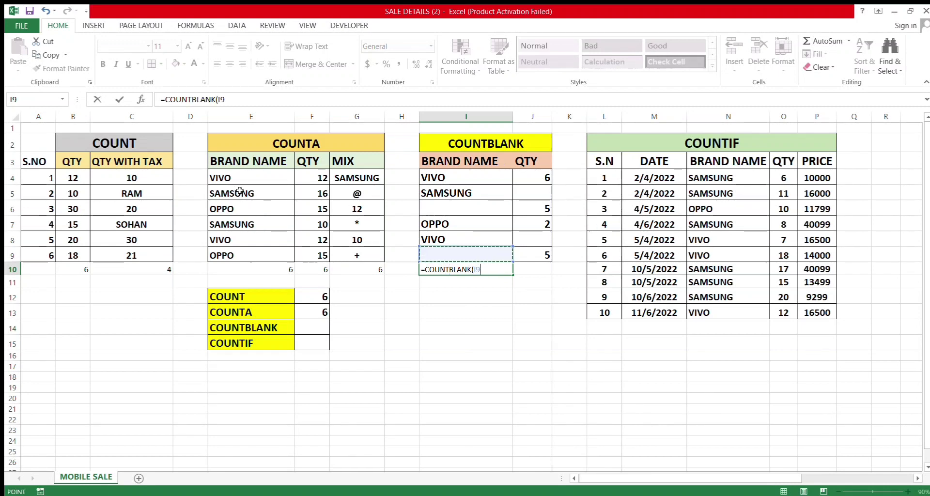
pyautogui.hotkey('shift', 'Up')
pyautogui.hotkey('shift', 'Up')
pyautogui.hotkey('shift', 'Up')
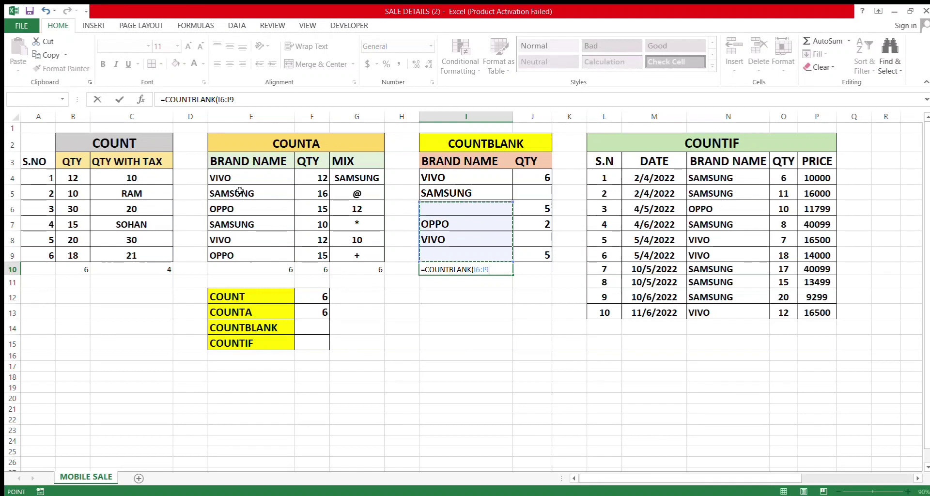
pyautogui.hotkey('shift', 'Up')
pyautogui.hotkey('shift', 'Up')
pyautogui.write(')')
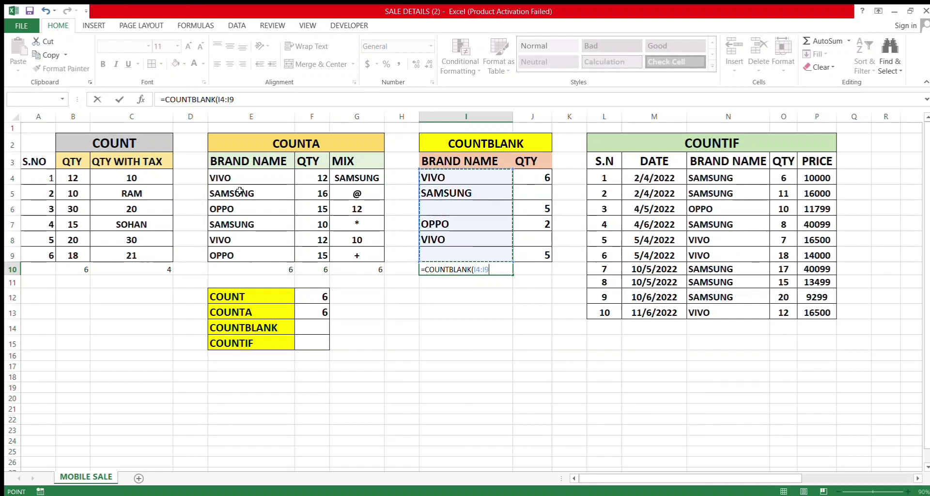
pyautogui.press('Return')
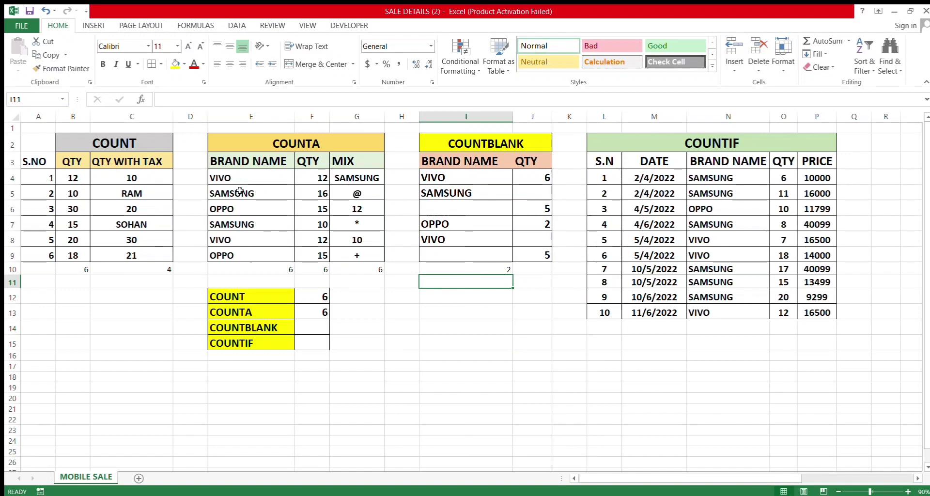
# Step: Verify the empty brand cells match the blank count of 2
pyautogui.press('Up')
pyautogui.press('Up')
pyautogui.press('Up')
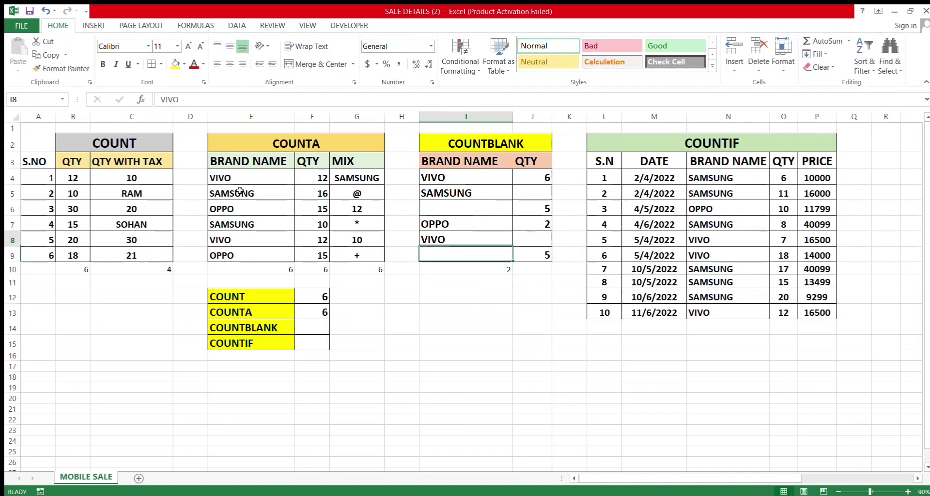
pyautogui.press('Up')
pyautogui.press('Up')
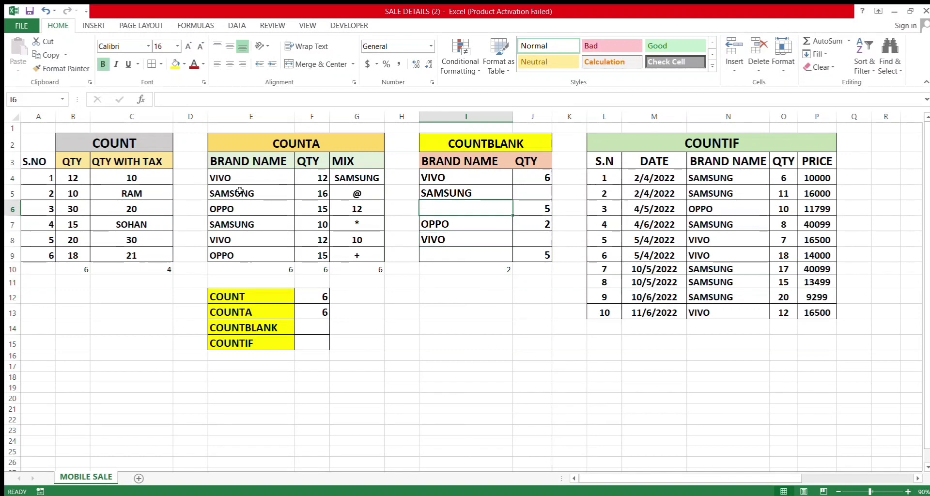
pyautogui.press('Up')
pyautogui.press('Down')
pyautogui.press('Down')
pyautogui.press('Down')
pyautogui.press('Down')
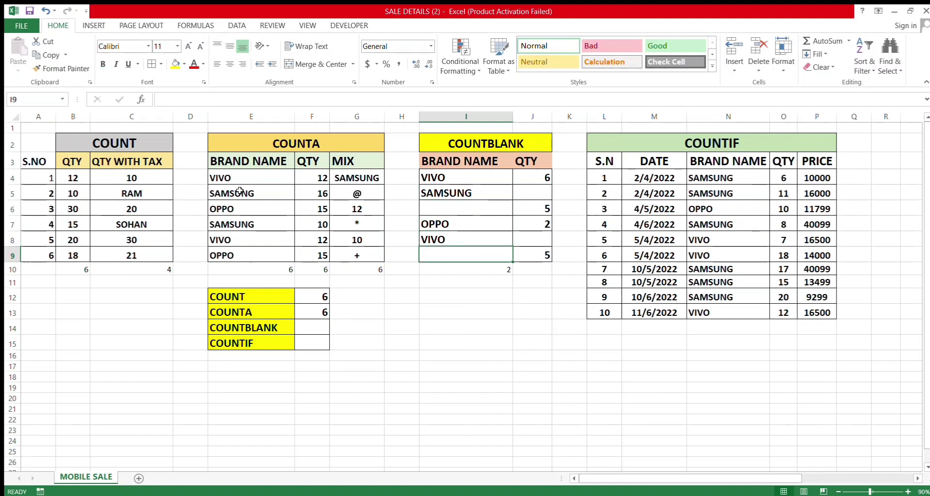
pyautogui.press('Down')
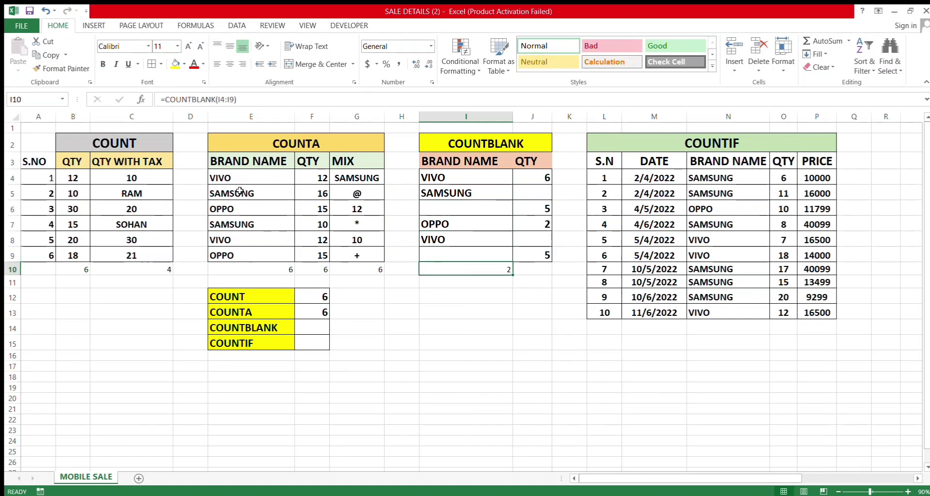
pyautogui.press('Up')
pyautogui.press('Up')
pyautogui.press('Up')
pyautogui.press('Up')
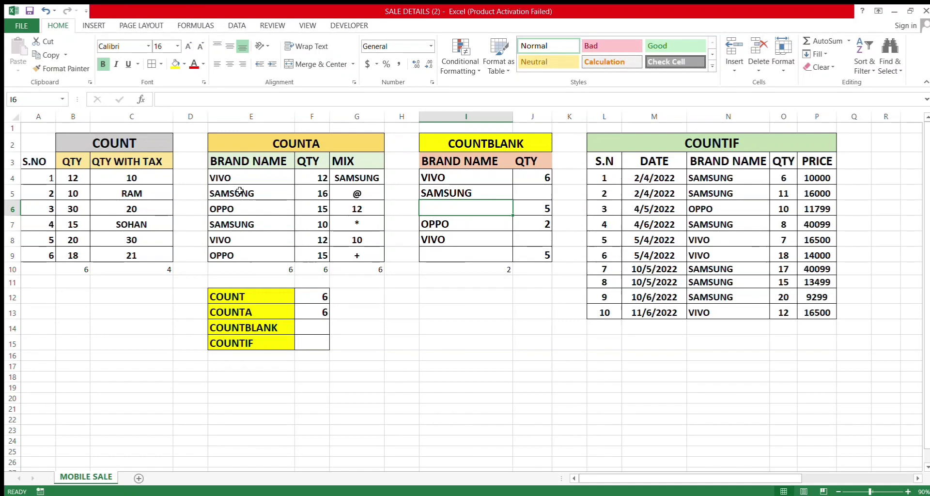
pyautogui.press('Down')
pyautogui.press('Down')
pyautogui.press('Down')
pyautogui.press('Down')
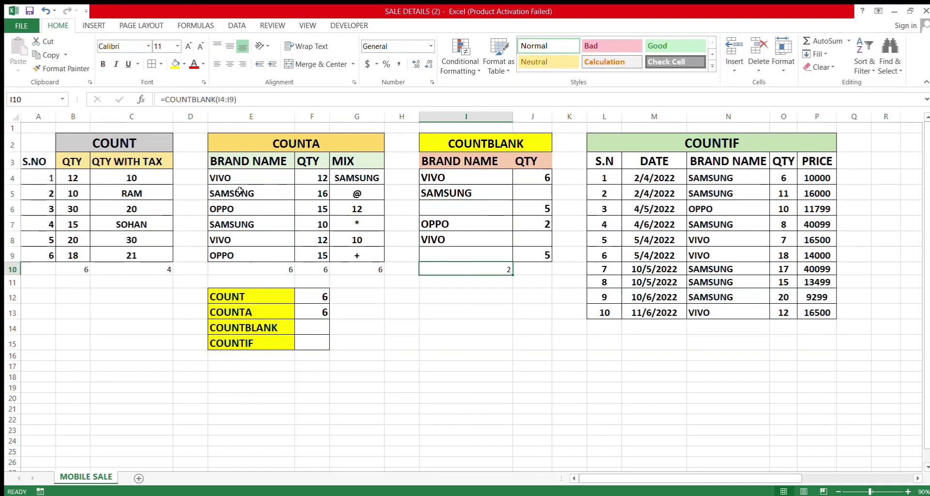
pyautogui.press('Right')
# Step: Enter =COUNTBLANK(J4:J9) in J10 below the QTY column
pyautogui.write('=')
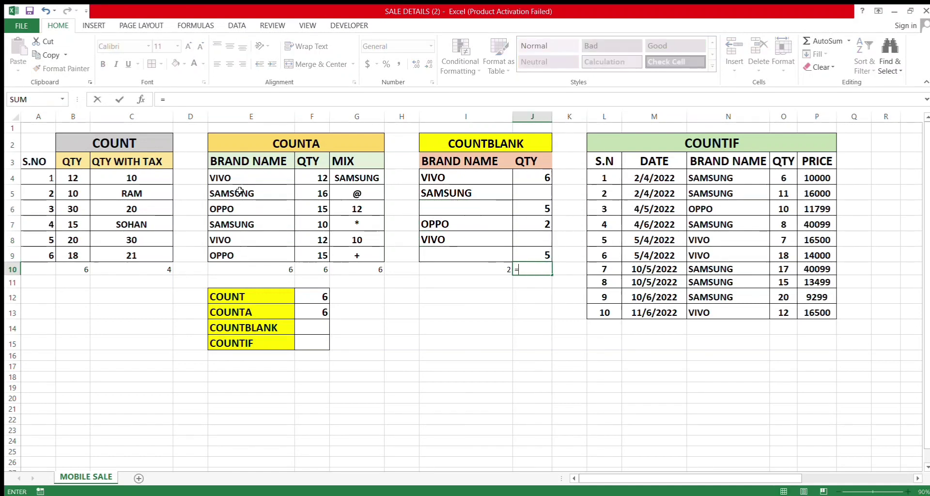
pyautogui.write('COUNT')
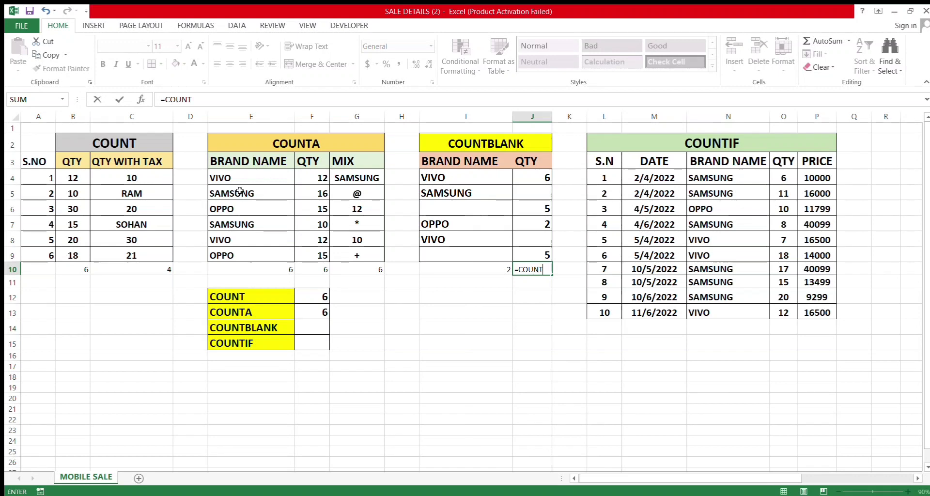
pyautogui.write('BLANK(')
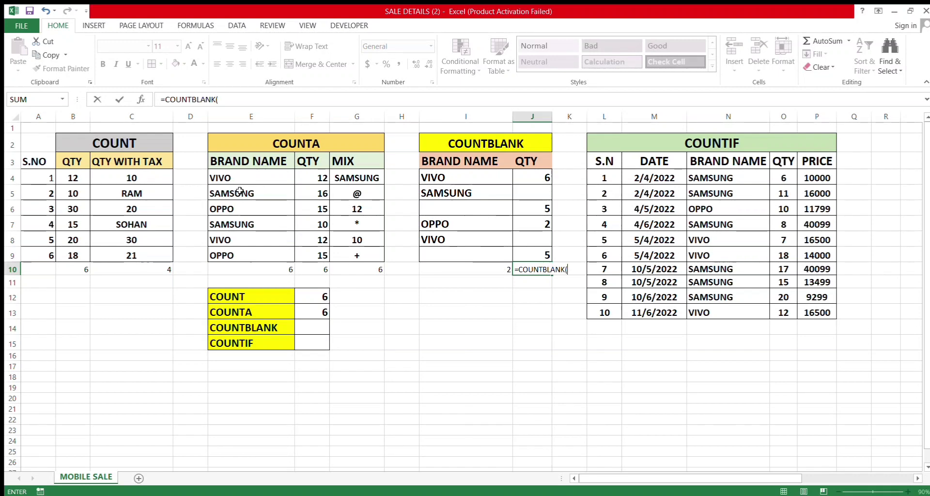
pyautogui.hotkey('shift', 'Up')
pyautogui.hotkey('shift', 'Up')
pyautogui.hotkey('shift', 'Up')
pyautogui.hotkey('shift', 'Up')
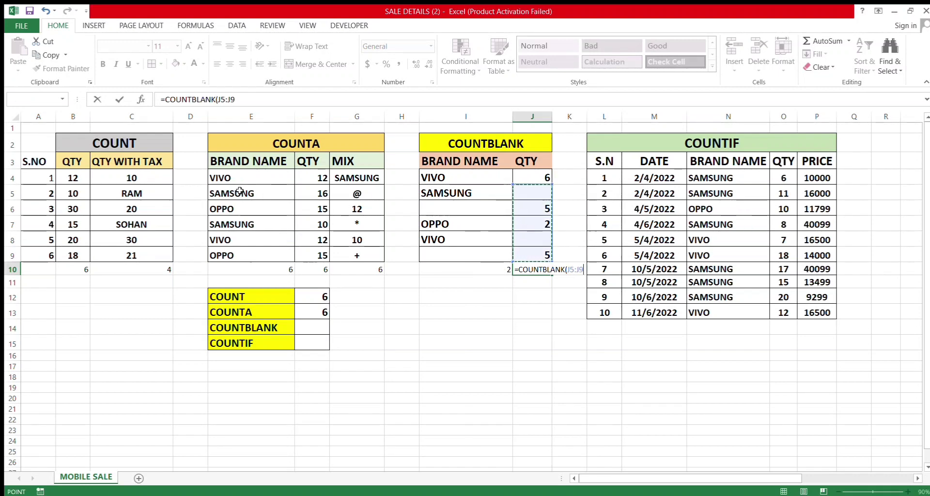
pyautogui.write(')')
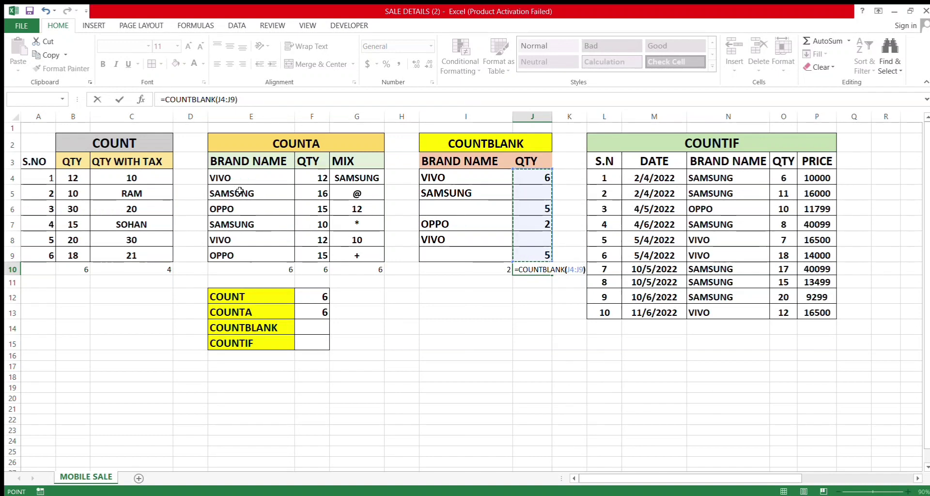
pyautogui.press('Return')
# Step: Test the blank count by clearing J6, restoring 5, and giving SAMSUNG a quantity of 1 in J5
pyautogui.press('Up')
pyautogui.press('Up')
pyautogui.press('Up')
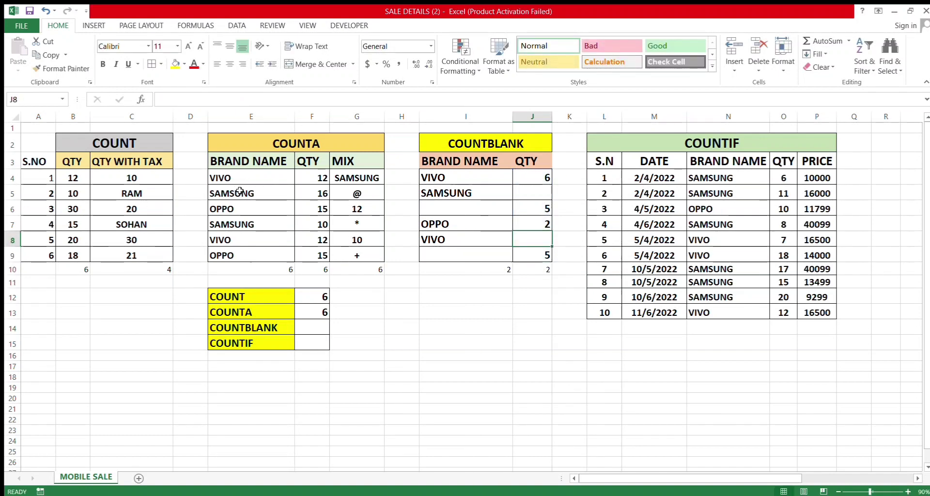
pyautogui.press('Up')
pyautogui.press('Up')
pyautogui.press('Up')
pyautogui.press('Down')
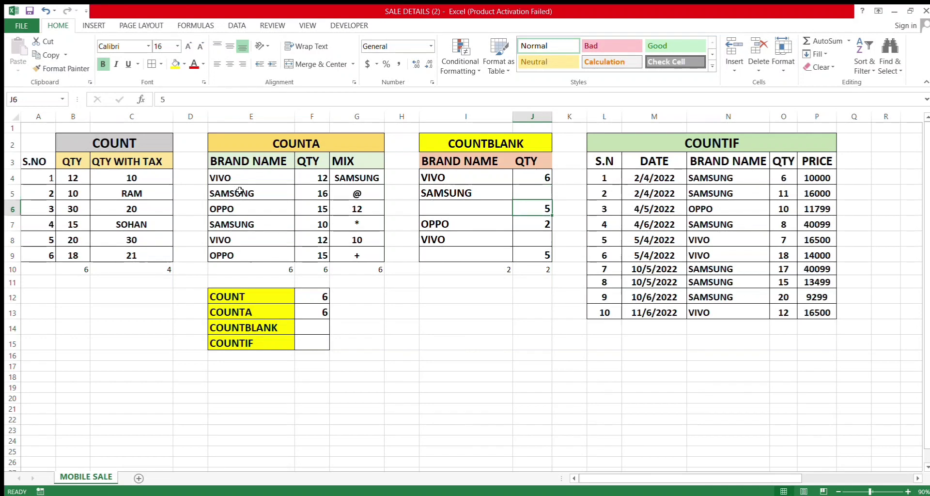
pyautogui.press('BackSpace')
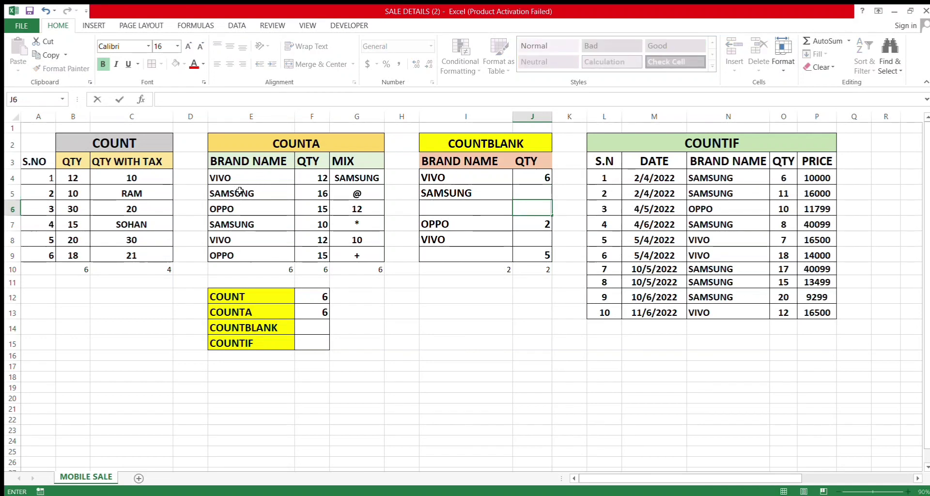
pyautogui.press('Return')
pyautogui.press('Up')
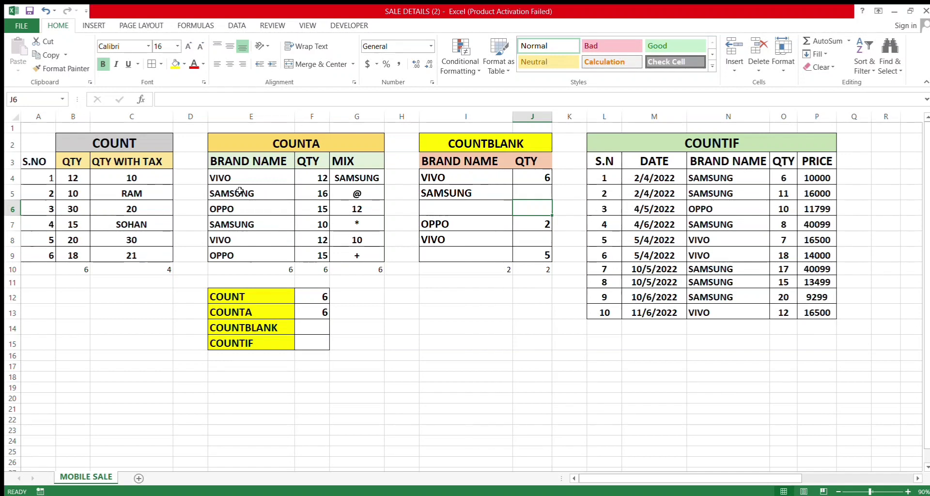
pyautogui.write('5')
pyautogui.press('Return')
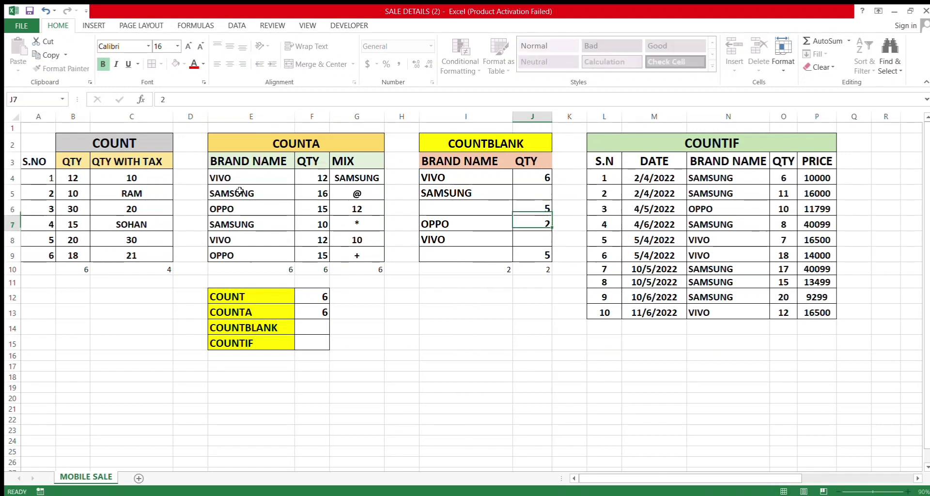
pyautogui.press('Up')
pyautogui.press('Up')
pyautogui.write('1')
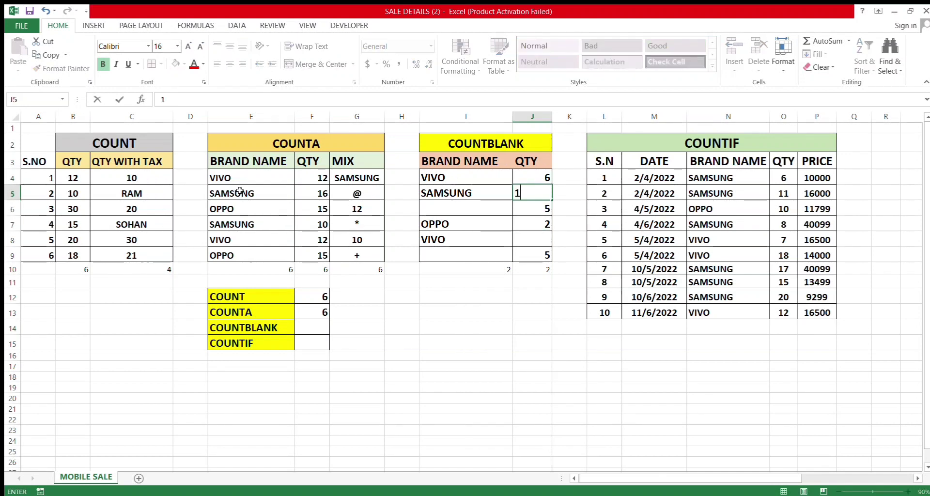
pyautogui.press('Return')
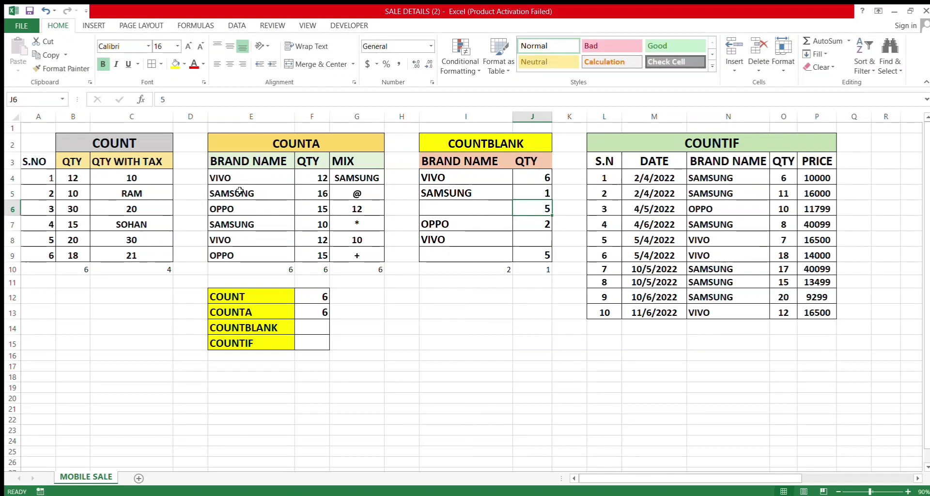
# Step: Clear OPPO's quantity in J7 and SAMSUNG's in J5 so the blank count reads 3
pyautogui.press('Down')
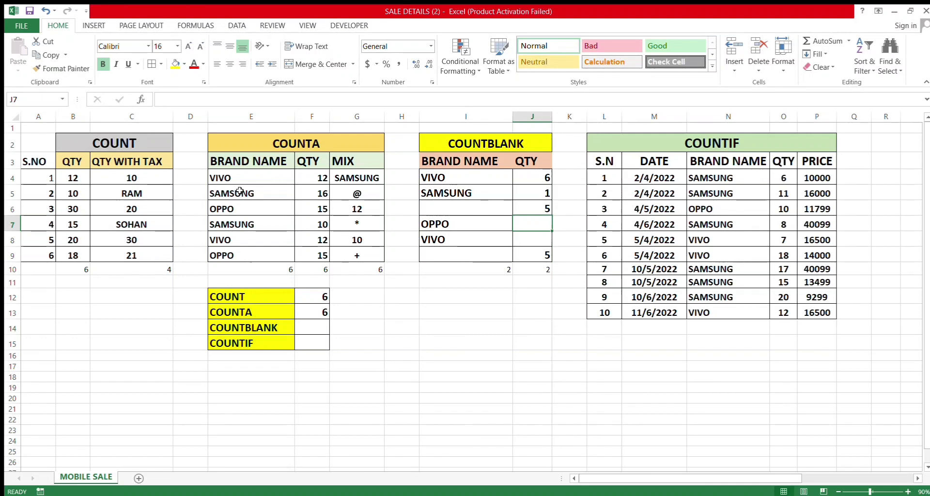
pyautogui.press('Delete')
pyautogui.press('Down')
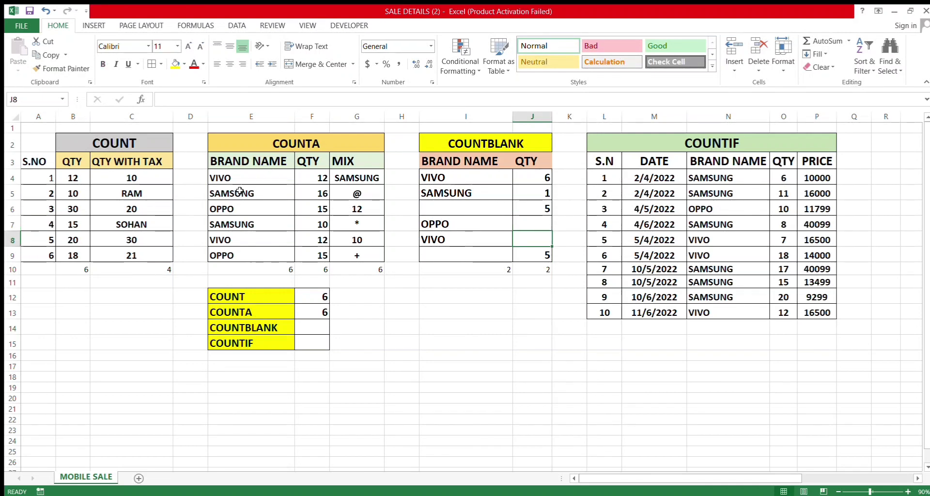
pyautogui.press('Up')
pyautogui.press('Up')
pyautogui.press('Up')
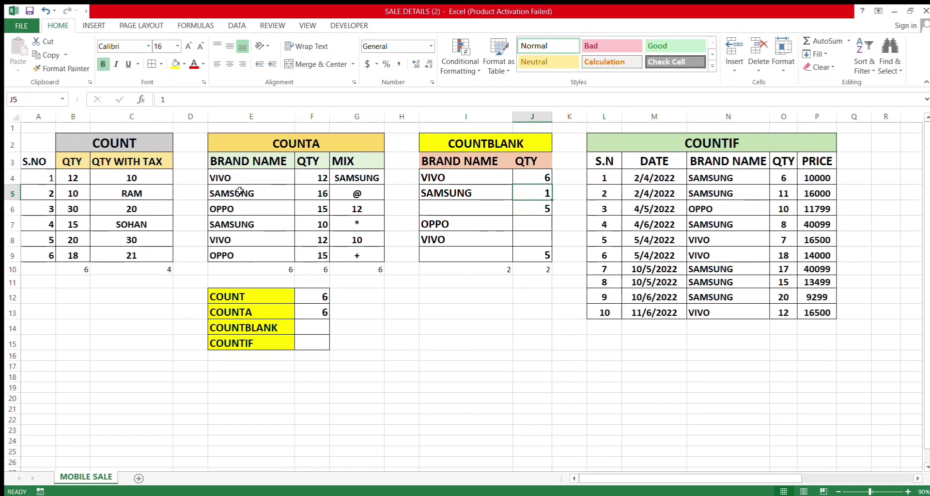
pyautogui.press('Delete')
pyautogui.press('Down')
pyautogui.press('Down')
pyautogui.press('Down')
pyautogui.press('Down')
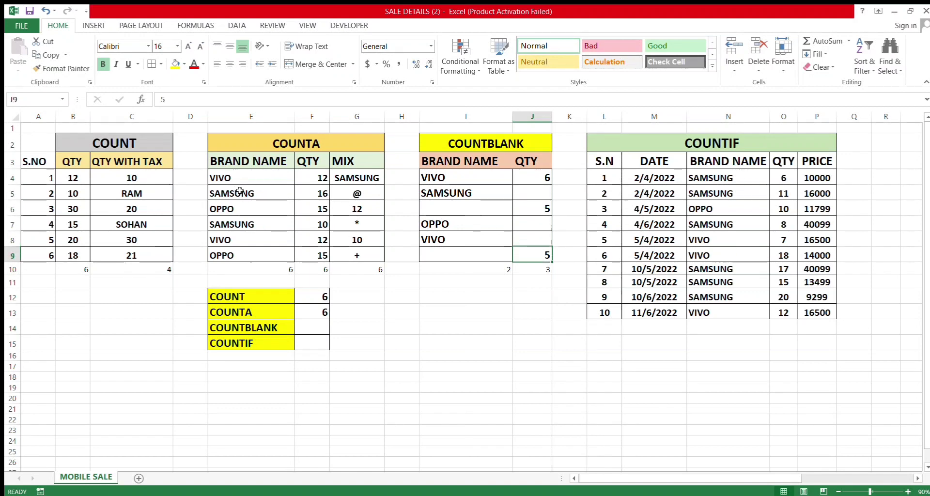
pyautogui.press('Down')
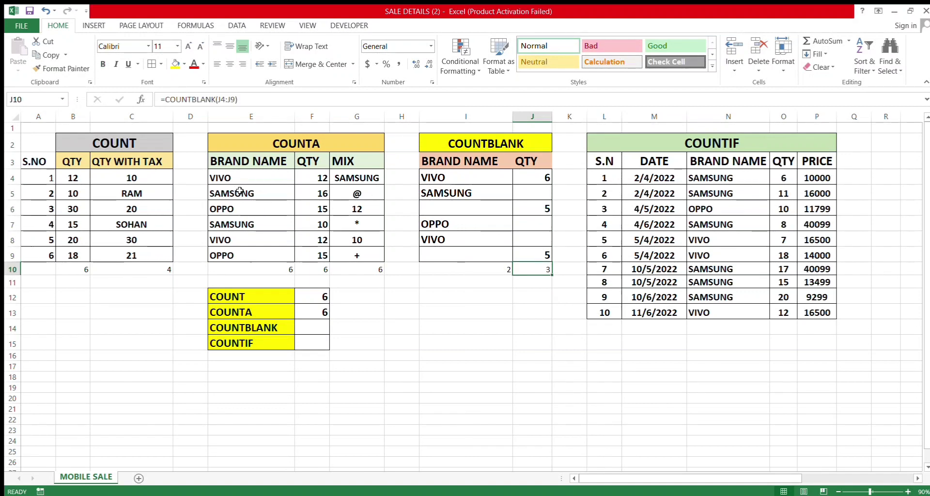
# Step: Start selecting the row 10 results from A10 toward J10
pyautogui.press('Down')
pyautogui.press('Down')
pyautogui.press('Left')
pyautogui.press('Left')
pyautogui.press('Left')
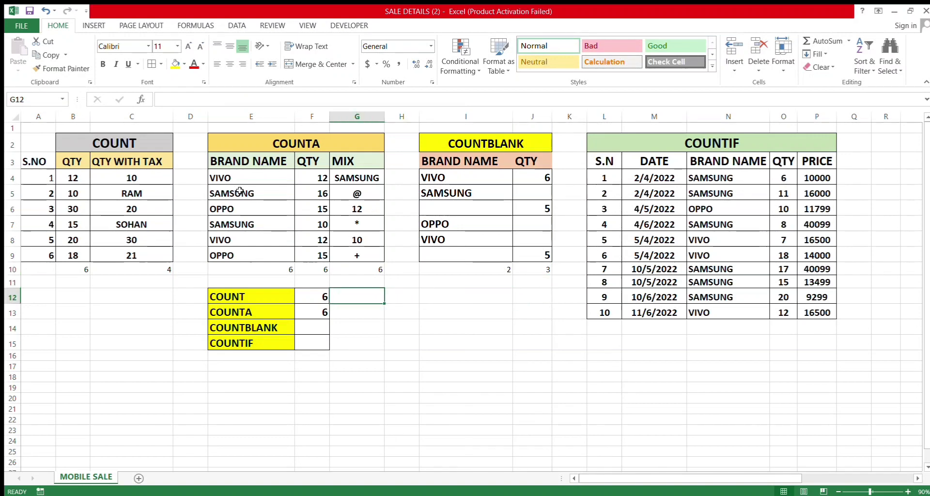
pyautogui.press('Up')
pyautogui.press('Up')
pyautogui.press('Left')
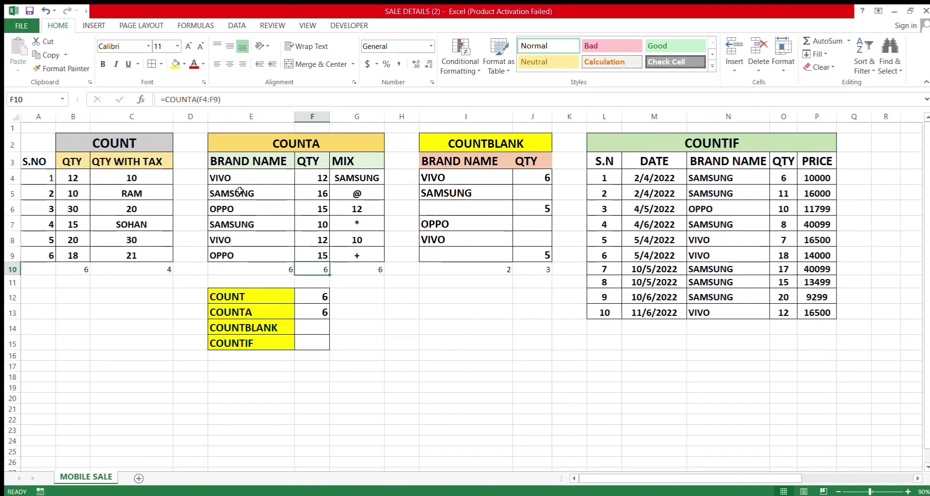
pyautogui.press('Home')
pyautogui.hotkey('shift', 'Right')
pyautogui.hotkey('shift', 'Right')
pyautogui.hotkey('shift', 'Right')
pyautogui.hotkey('shift', 'Right')
pyautogui.hotkey('shift', 'Right')
pyautogui.hotkey('shift', 'Right')
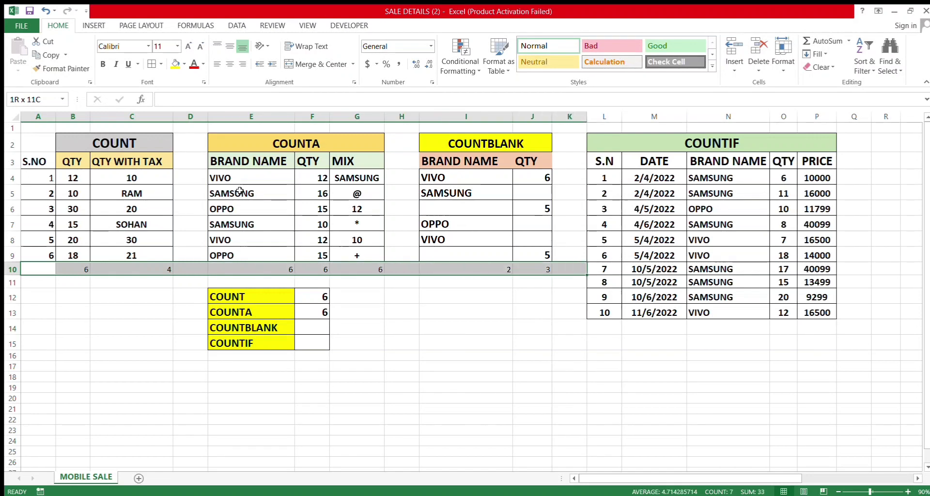
# Step: Select all the row 10 results and enlarge their font size two steps
pyautogui.hotkey('shift', 'Left')
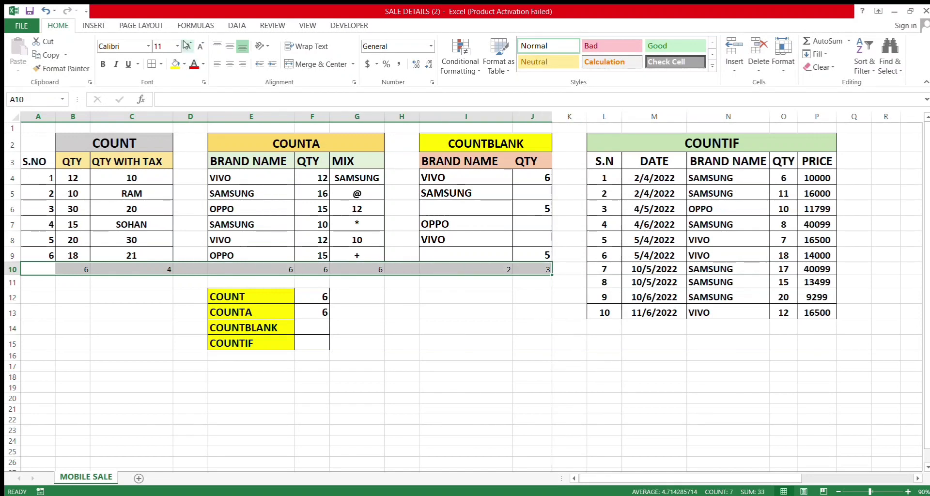
pyautogui.click(186, 45)
pyautogui.click(186, 44)
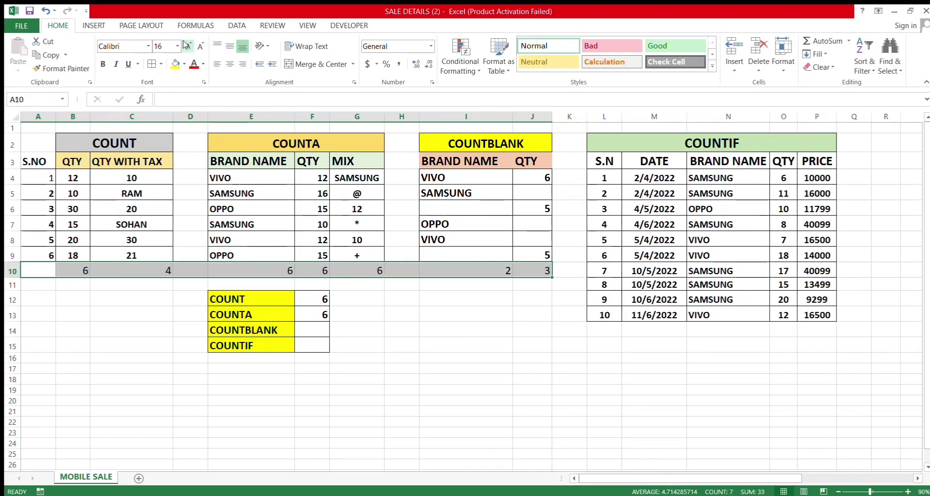
pyautogui.press('Down')
pyautogui.press('Down')
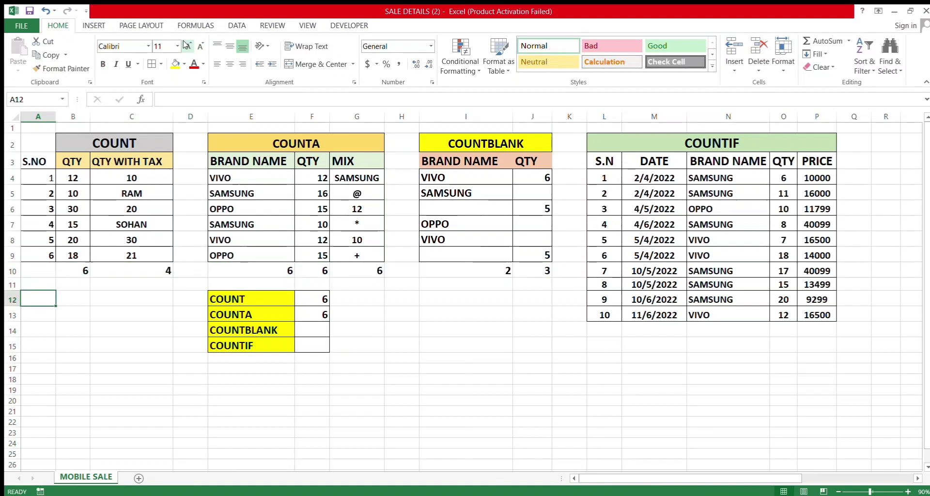
pyautogui.press('Right')
pyautogui.press('Right')
pyautogui.press('Right')
pyautogui.press('Right')
pyautogui.press('Right')
pyautogui.press('Down')
pyautogui.press('Down')
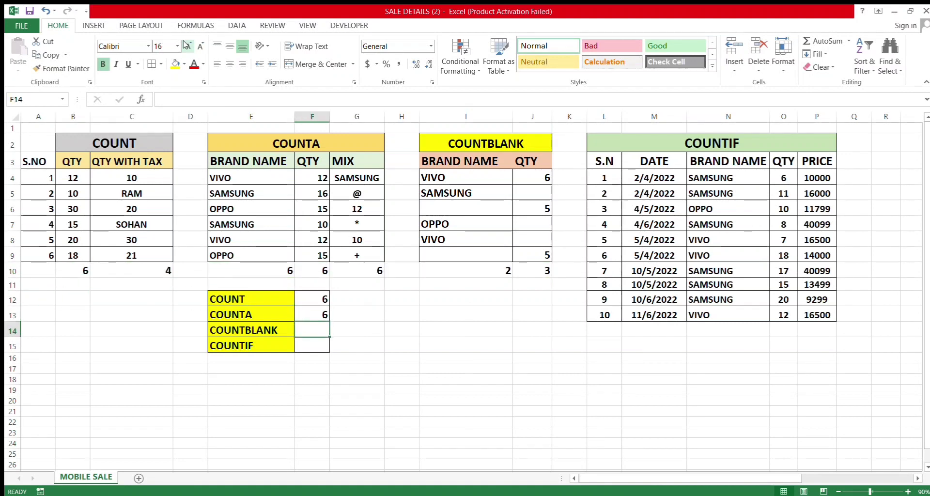
# Step: Enter =COUNTBLANK(I4:J9) in F14 to count the 5 blank cells of the COUNTBLANK table
pyautogui.write('=CO')
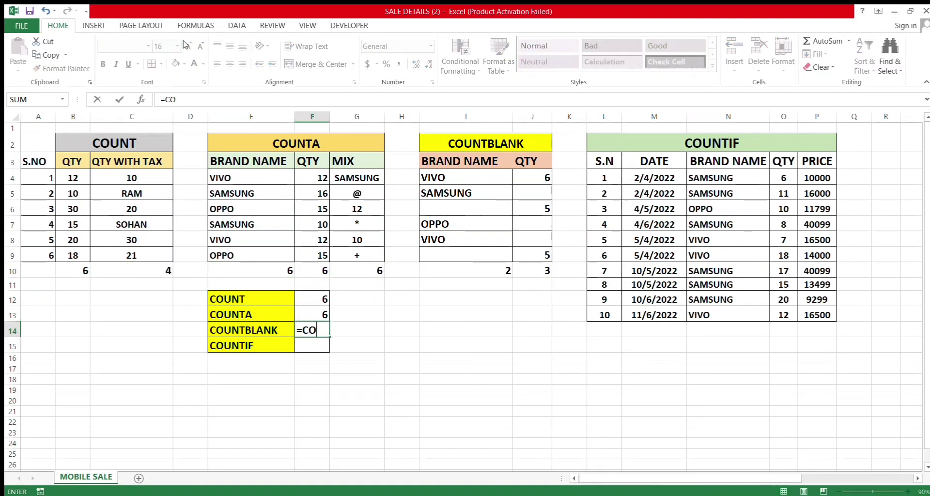
pyautogui.write('UNT')
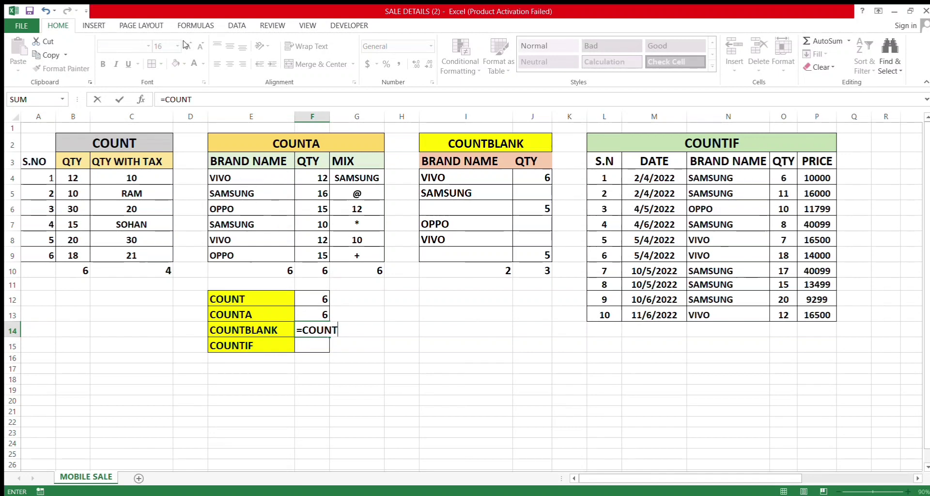
pyautogui.write('BLANK(')
pyautogui.press('Up')
pyautogui.press('Up')
pyautogui.press('Up')
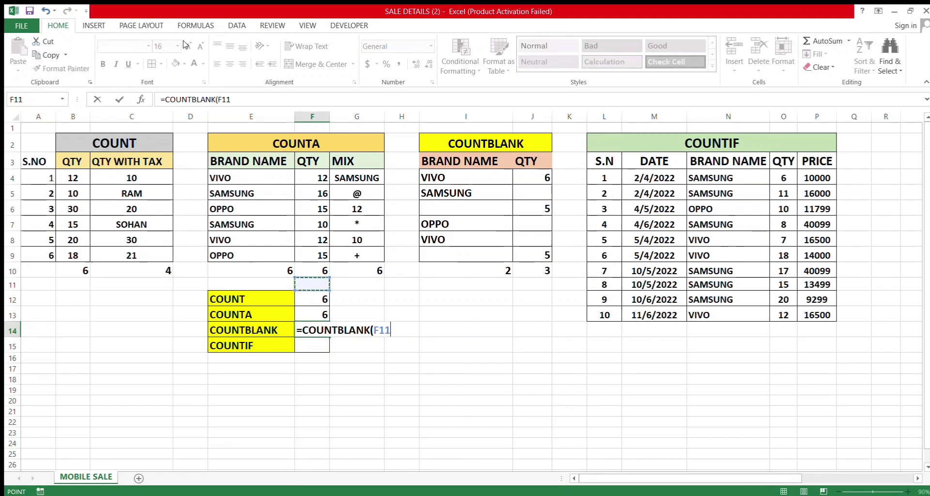
pyautogui.press('Up')
pyautogui.press('Up')
pyautogui.press('Right')
pyautogui.press('Right')
pyautogui.press('Right')
pyautogui.press('Up')
pyautogui.press('Up')
pyautogui.press('Up')
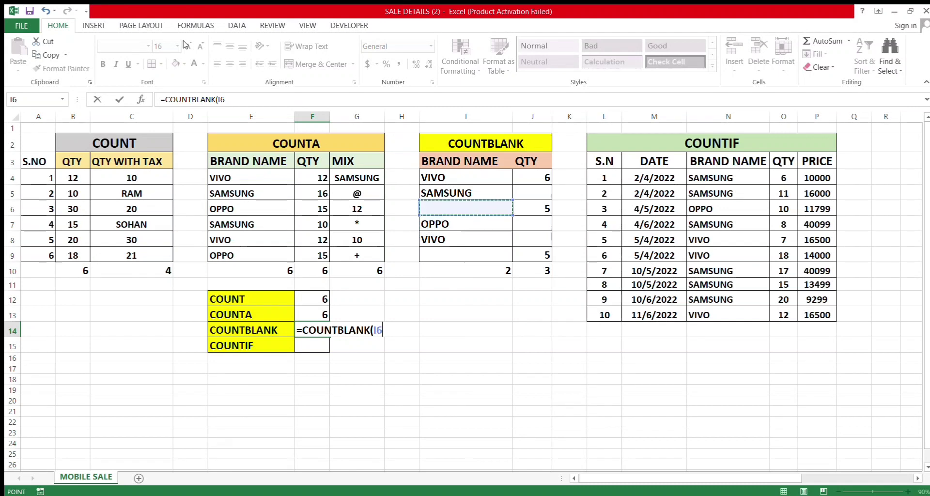
pyautogui.press('Up')
pyautogui.press('Up')
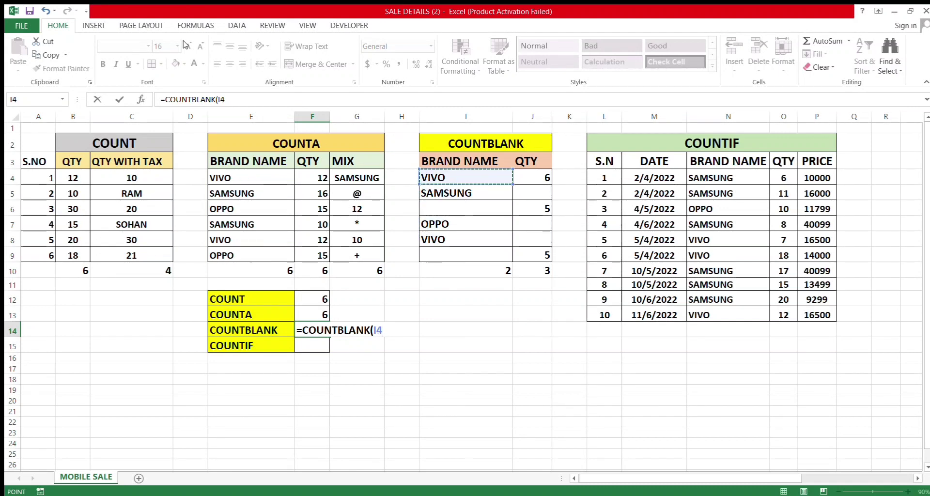
pyautogui.hotkey('shift', 'Right')
pyautogui.hotkey('shift', 'Down')
pyautogui.hotkey('shift', 'Down')
pyautogui.hotkey('shift', 'Down')
pyautogui.hotkey('shift', 'Down')
pyautogui.hotkey('shift', 'Down')
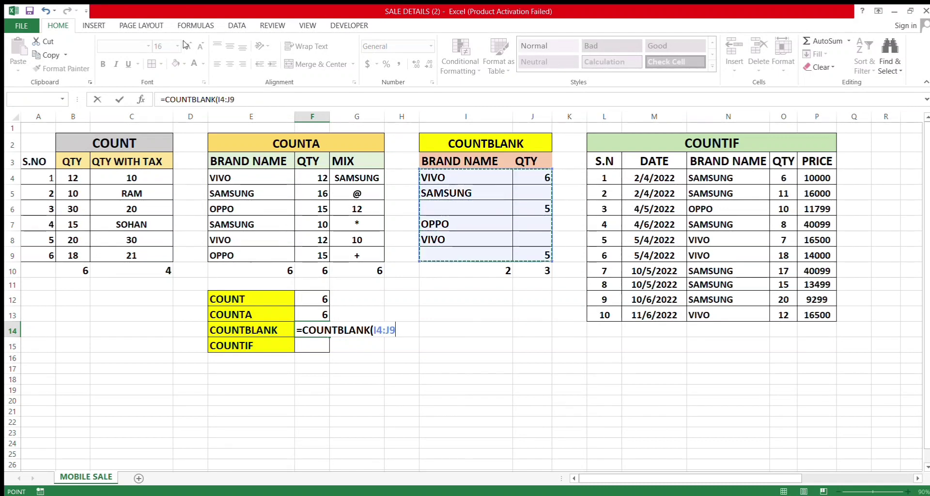
pyautogui.write(')')
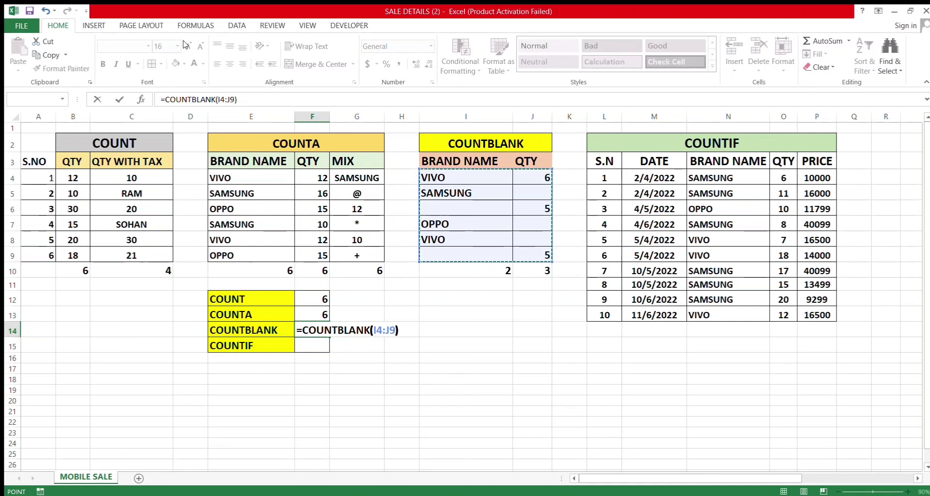
pyautogui.press('Return')
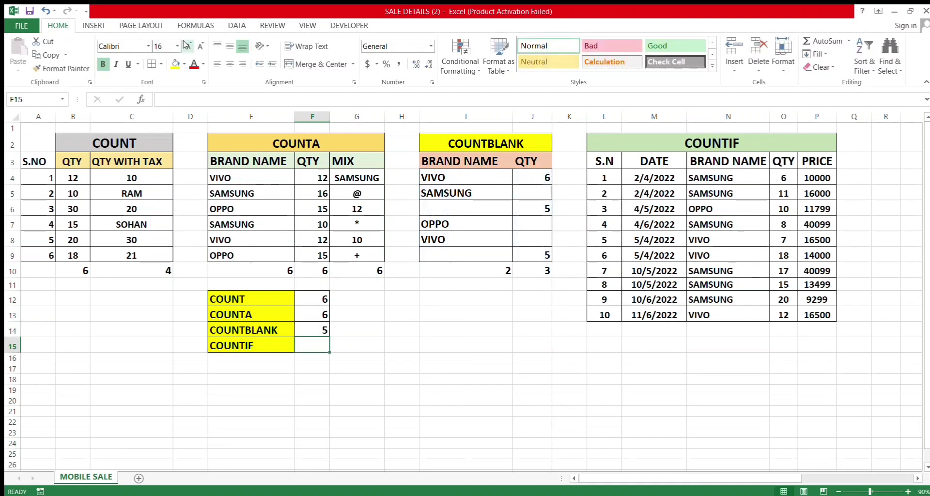
pyautogui.click(443, 206)
pyautogui.press('Right')
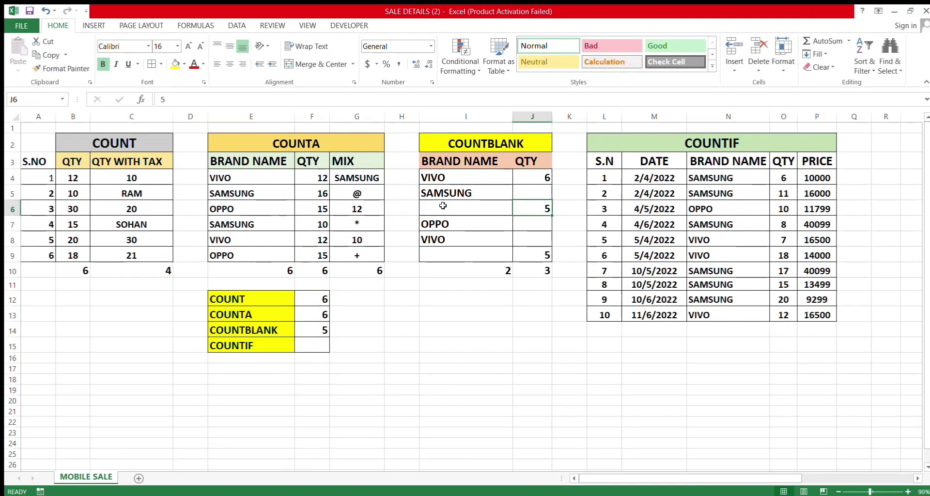
pyautogui.press('Up')
pyautogui.press('Down')
pyautogui.press('Down')
pyautogui.press('Down')
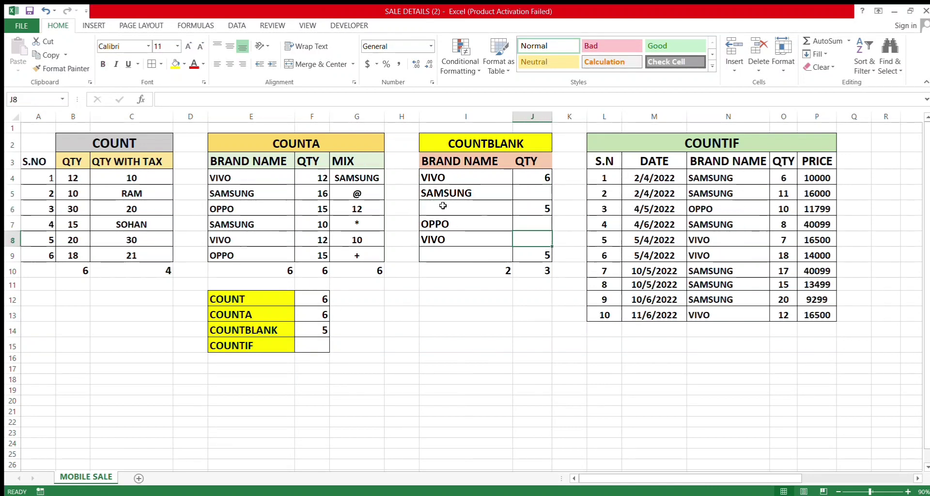
pyautogui.press('Down')
pyautogui.press('Left')
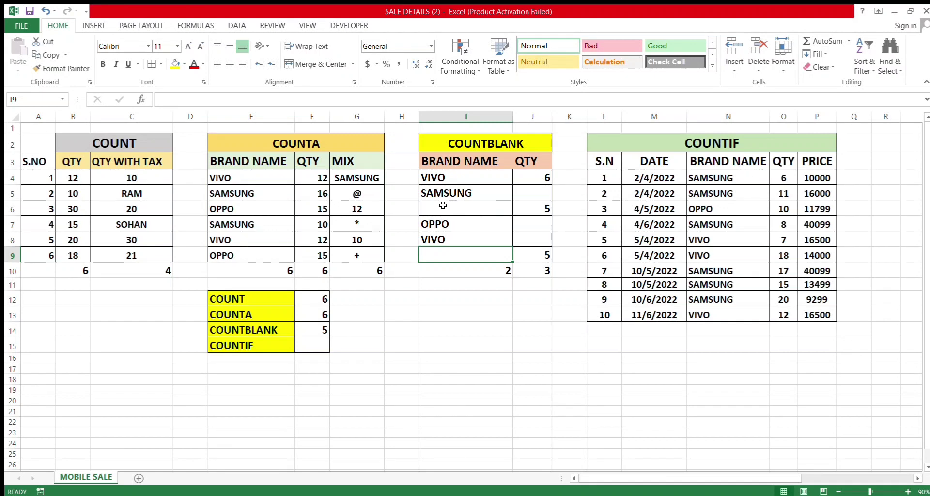
pyautogui.press('Down')
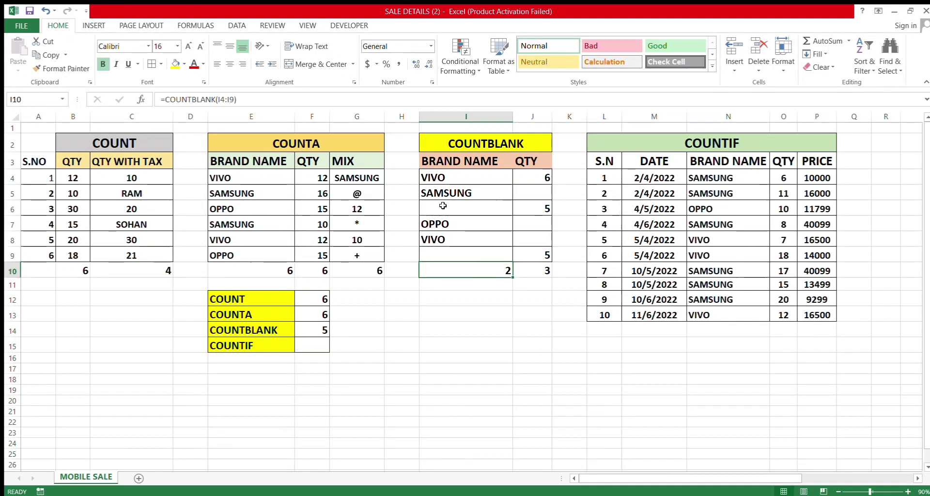
pyautogui.press('Down')
pyautogui.press('Down')
pyautogui.press('Left')
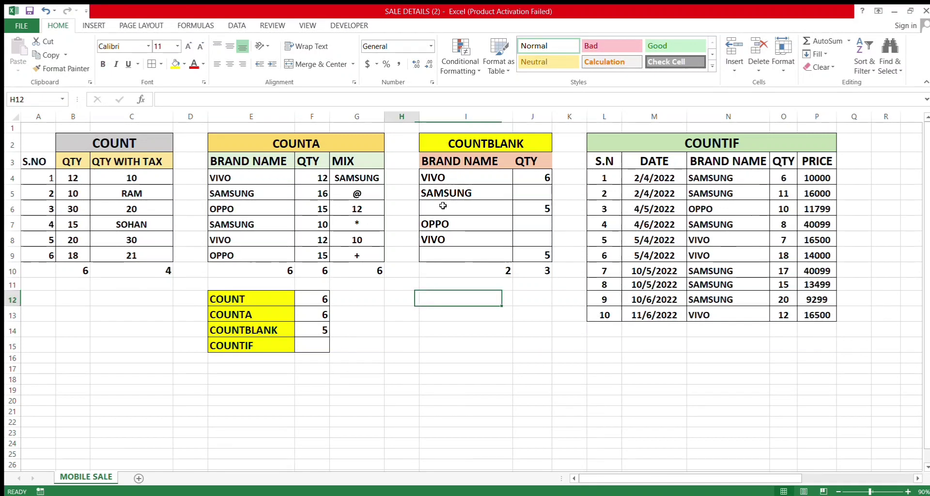
pyautogui.press('Left')
pyautogui.press('Left')
pyautogui.press('Down')
pyautogui.press('Down')
pyautogui.press('Down')
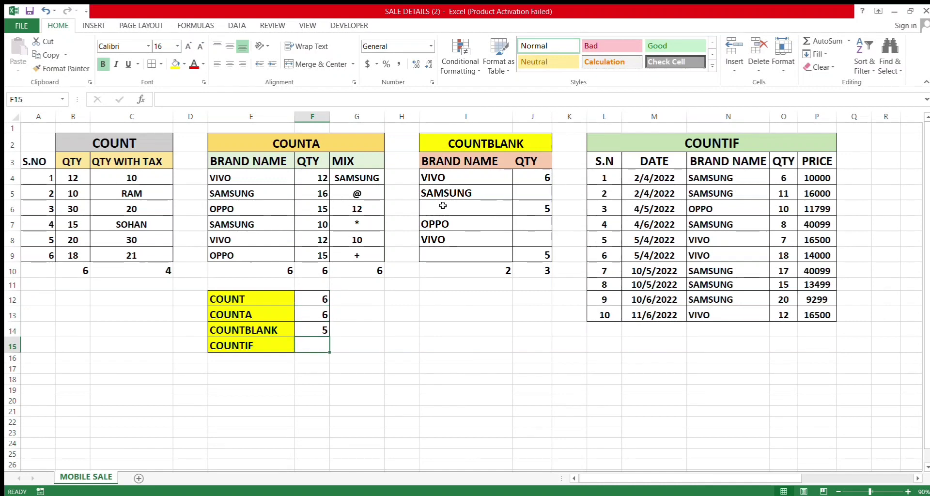
pyautogui.click(682, 184)
pyautogui.press('Up')
pyautogui.press('Up')
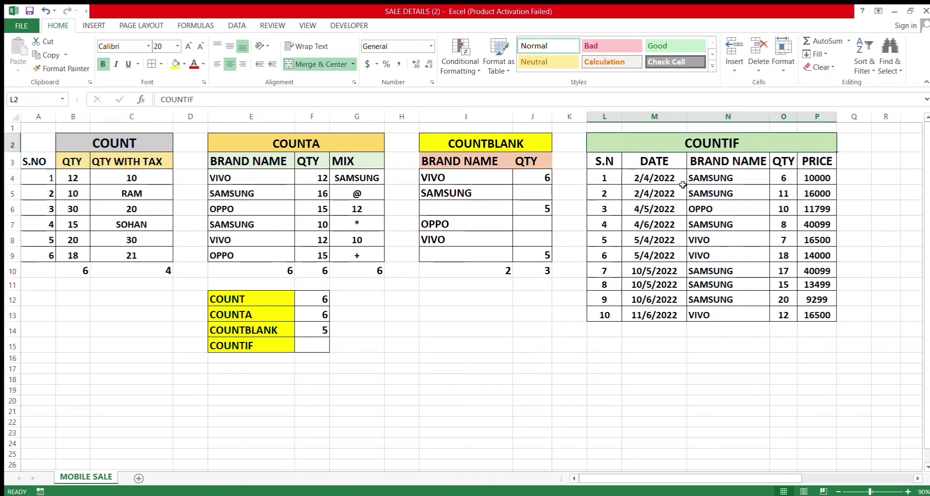
pyautogui.press('Down')
pyautogui.press('Down')
pyautogui.press('Down')
pyautogui.press('Down')
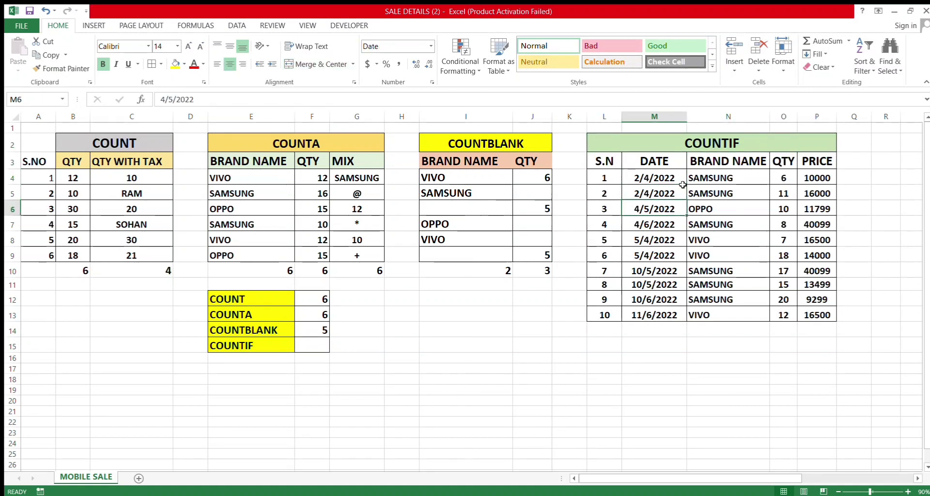
pyautogui.press('Down')
pyautogui.press('Down')
pyautogui.press('Down')
pyautogui.press('Down')
pyautogui.press('Down')
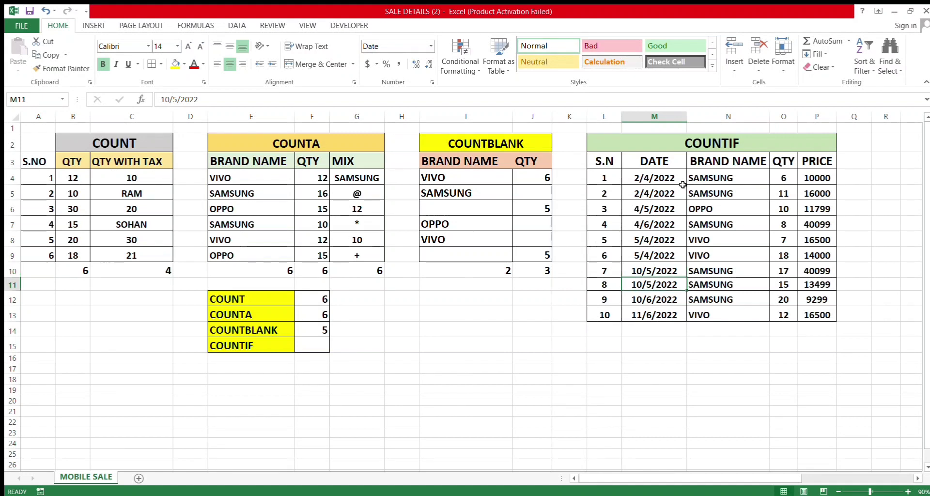
pyautogui.press('Down')
pyautogui.press('Down')
pyautogui.press('Down')
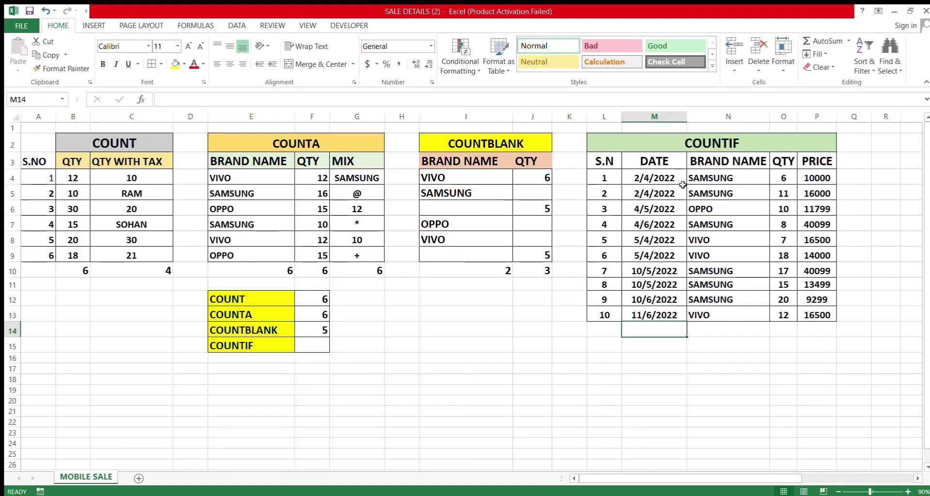
pyautogui.press('Left')
pyautogui.press('Left')
pyautogui.press('Left')
pyautogui.press('Left')
pyautogui.press('Right')
pyautogui.press('Right')
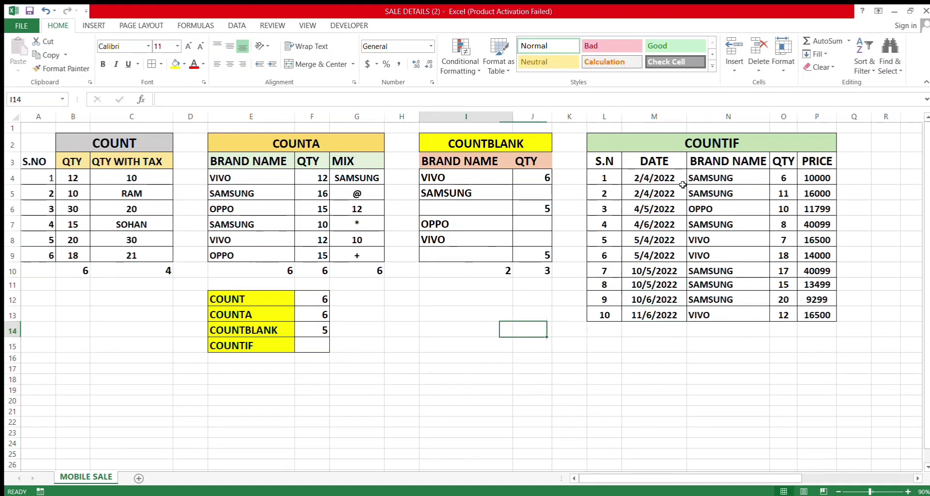
pyautogui.press('Left')
pyautogui.press('Left')
pyautogui.press('Left')
pyautogui.press('Down')
pyautogui.press('Left')
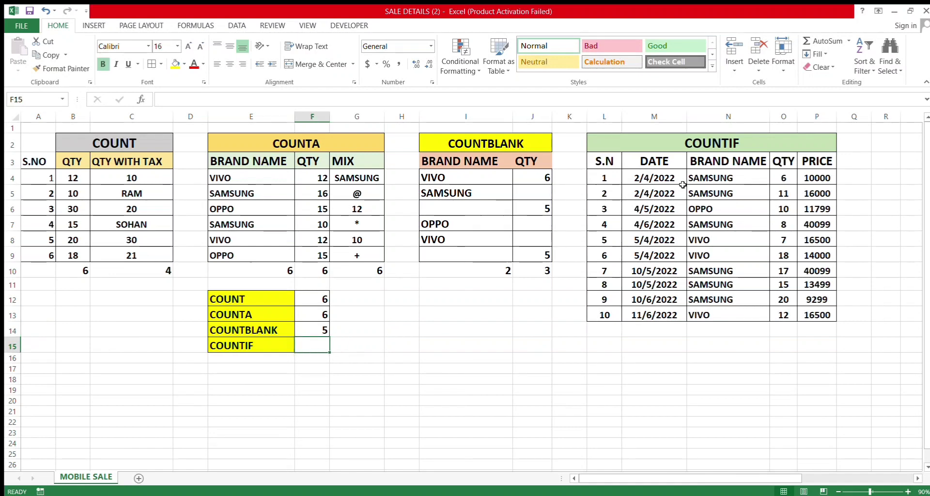
# Step: Enter =COUNTIF(N4:N13,"SAMSUNG") in F15, returning 6 SAMSUNG sales
pyautogui.write('=CO')
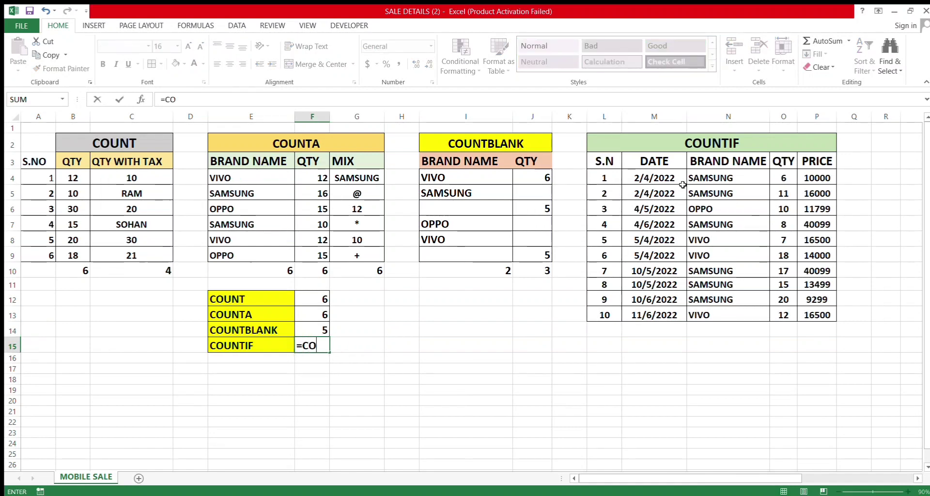
pyautogui.write('UNTI')
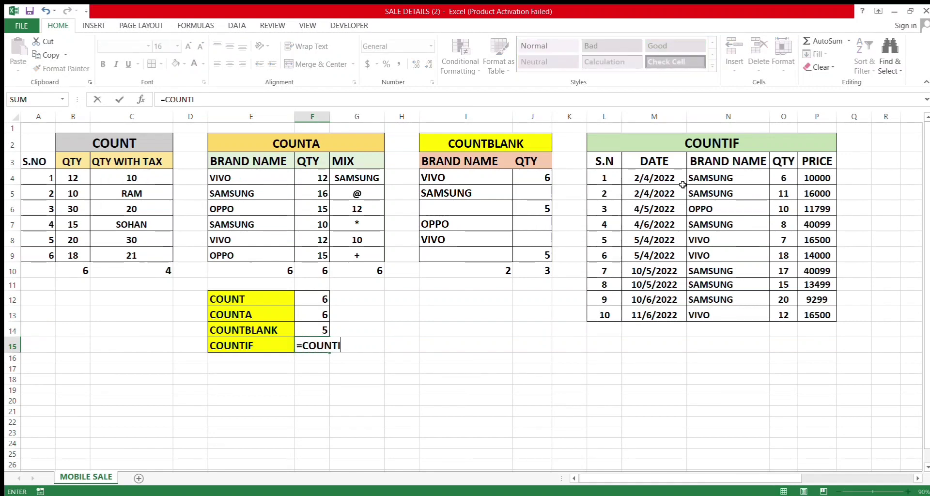
pyautogui.write('F(')
pyautogui.press('Right')
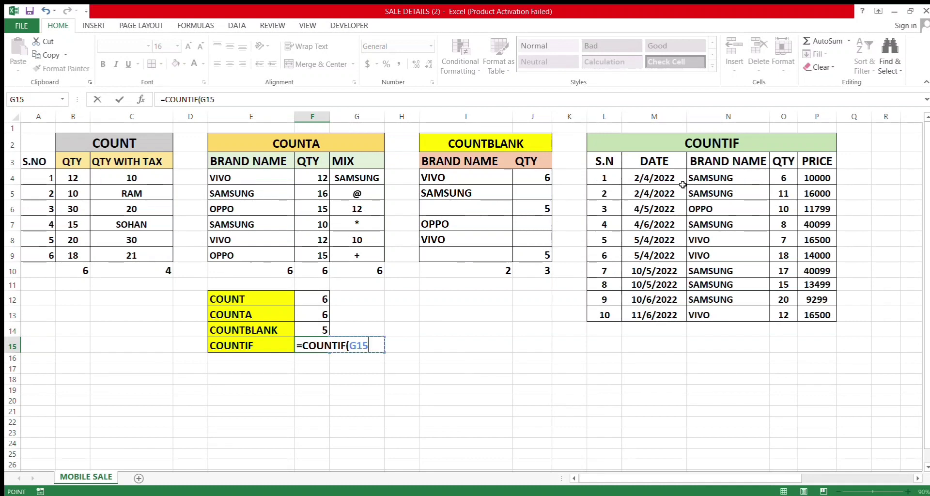
pyautogui.press('Right')
pyautogui.press('Right')
pyautogui.press('Right')
pyautogui.press('Right')
pyautogui.press('Right')
pyautogui.press('Right')
pyautogui.press('Right')
pyautogui.press('Up')
pyautogui.press('Up')
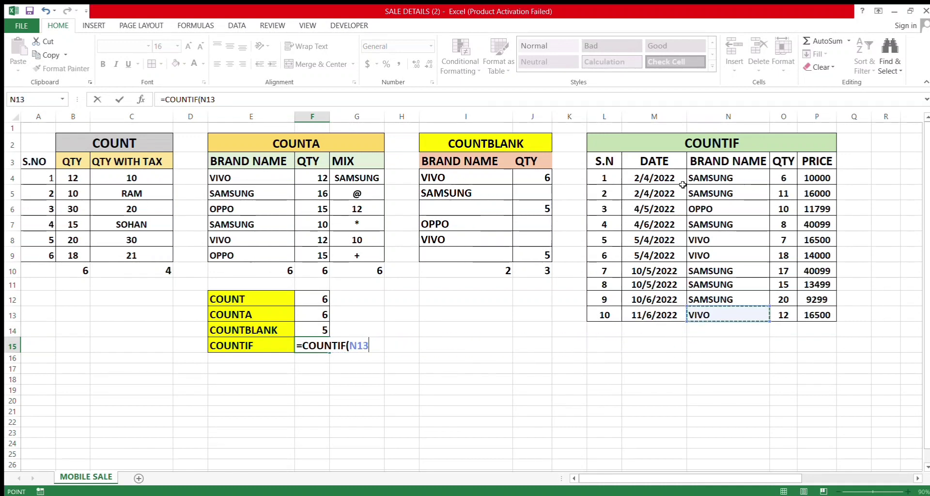
pyautogui.hotkey('shift', 'Up')
pyautogui.hotkey('shift', 'Up')
pyautogui.hotkey('shift', 'Up')
pyautogui.hotkey('shift', 'Up')
pyautogui.hotkey('shift', 'Up')
pyautogui.hotkey('shift', 'Up')
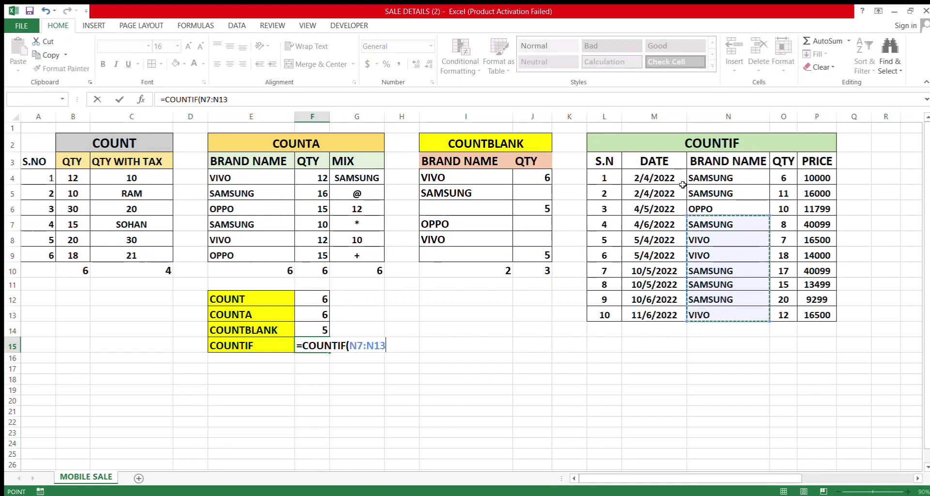
pyautogui.hotkey('shift', 'Up')
pyautogui.hotkey('shift', 'Up')
pyautogui.hotkey('shift', 'Up')
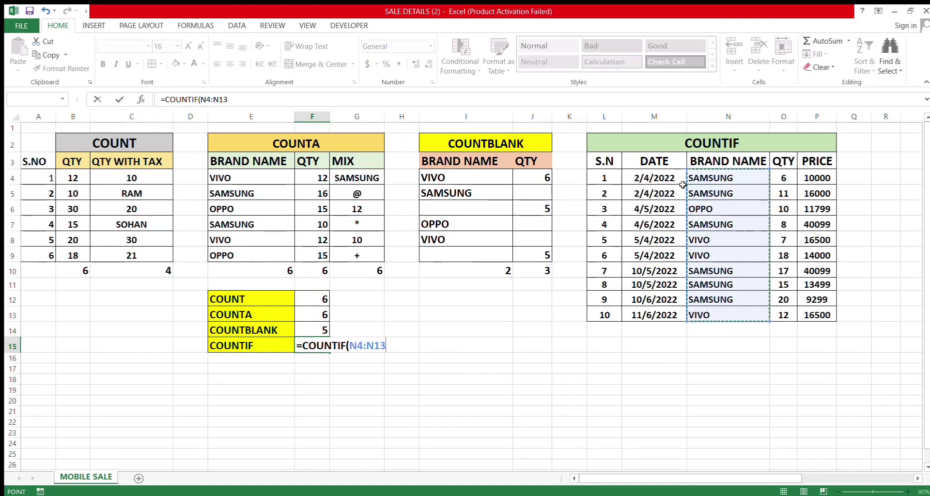
pyautogui.write(',')
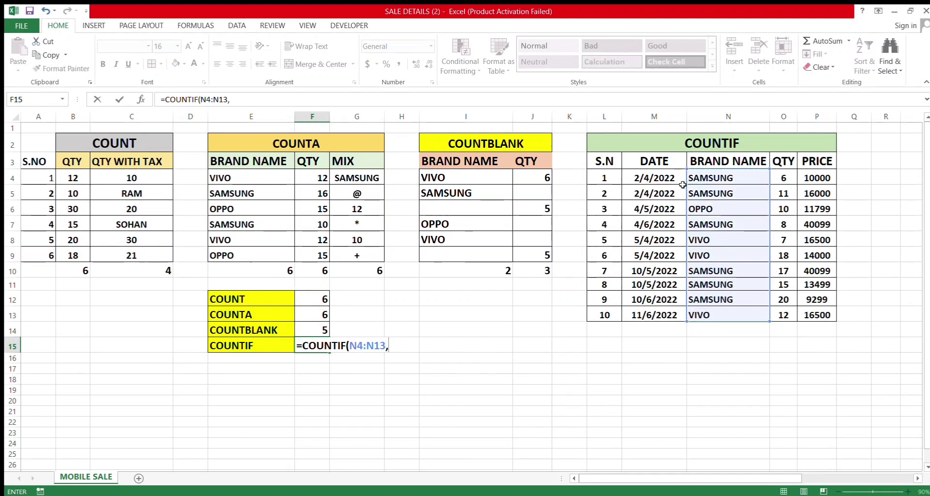
pyautogui.write('SAMS')
pyautogui.press('BackSpace')
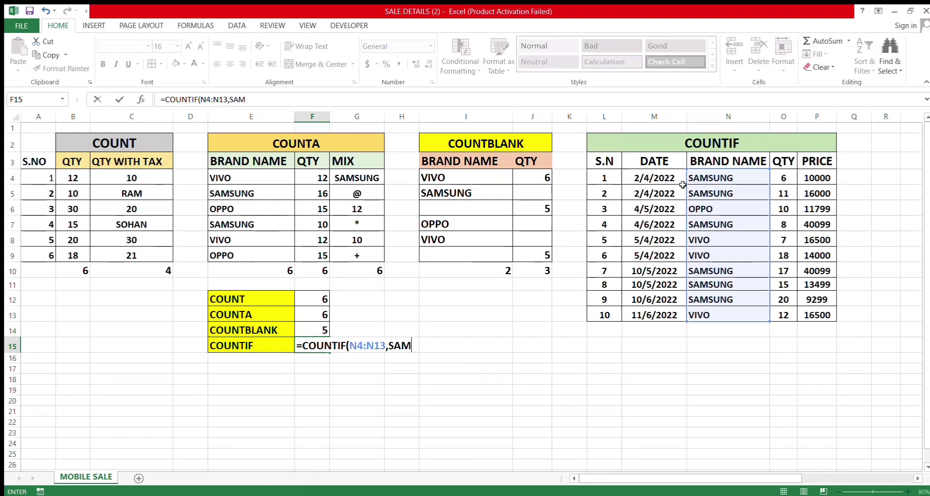
pyautogui.press('BackSpace')
pyautogui.press('BackSpace')
pyautogui.press('BackSpace')
pyautogui.write('"')
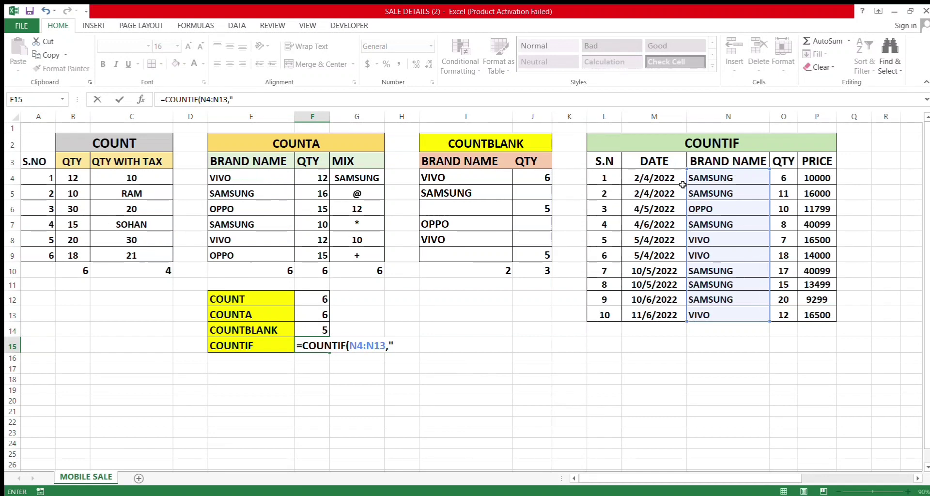
pyautogui.write('SAMSUNG')
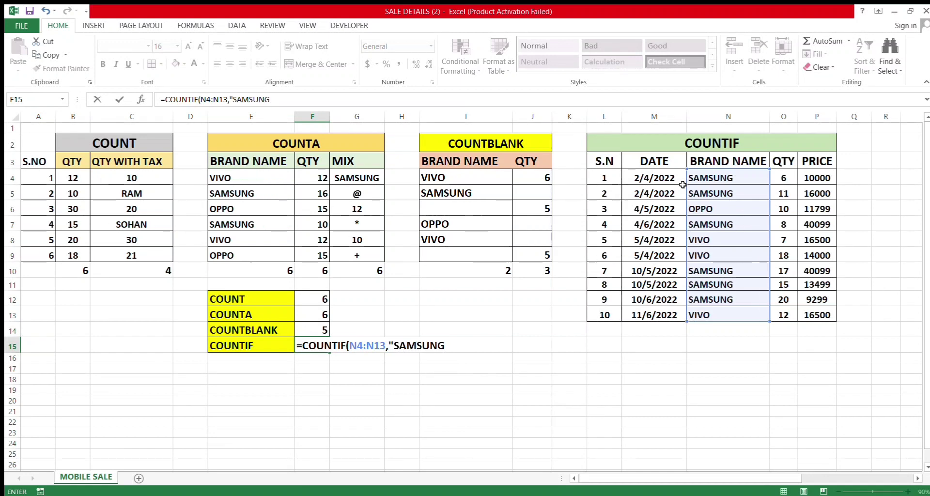
pyautogui.write('")')
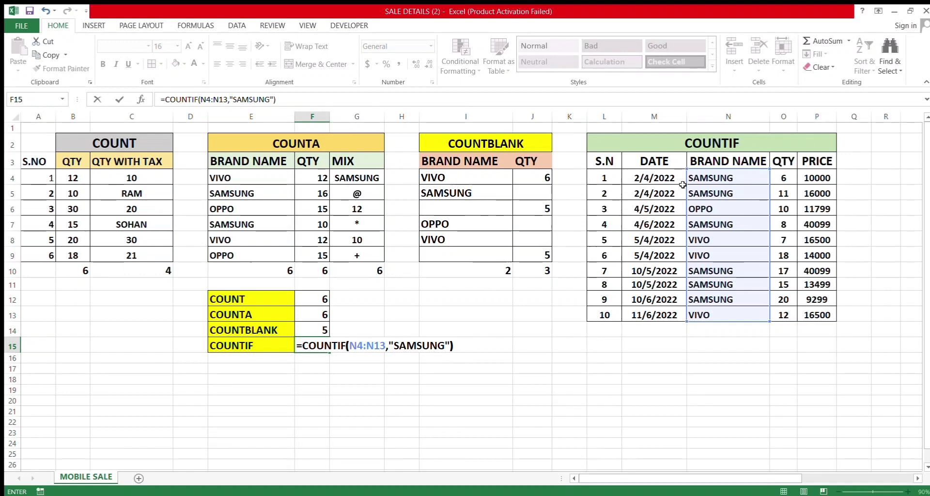
pyautogui.hotkey('ctrl', 'Return')
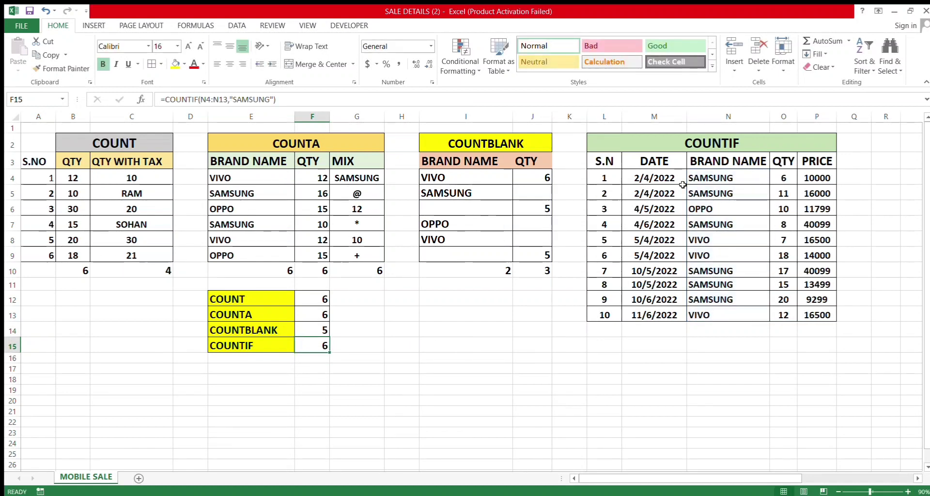
pyautogui.press('Right')
pyautogui.press('Right')
pyautogui.press('Right')
pyautogui.press('Right')
pyautogui.press('Right')
pyautogui.press('Right')
pyautogui.press('Right')
pyautogui.press('Right')
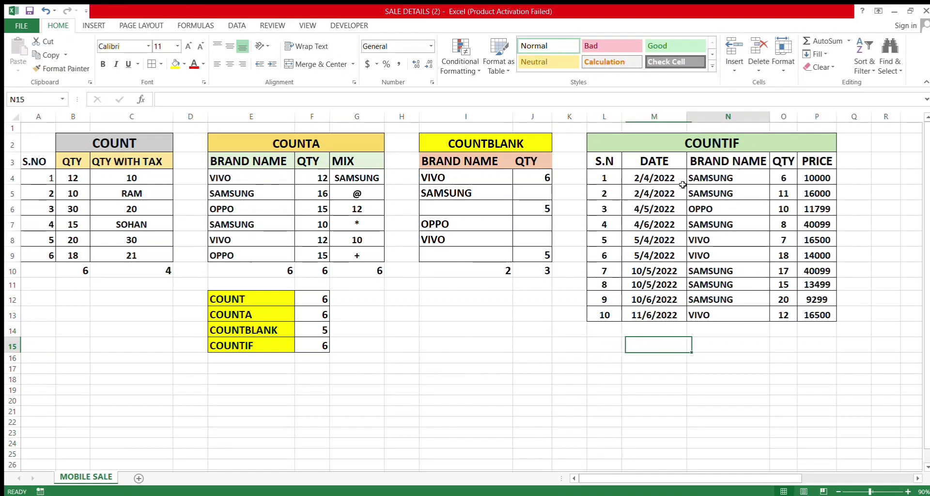
pyautogui.press('Up')
pyautogui.press('Up')
pyautogui.press('Up')
pyautogui.press('Up')
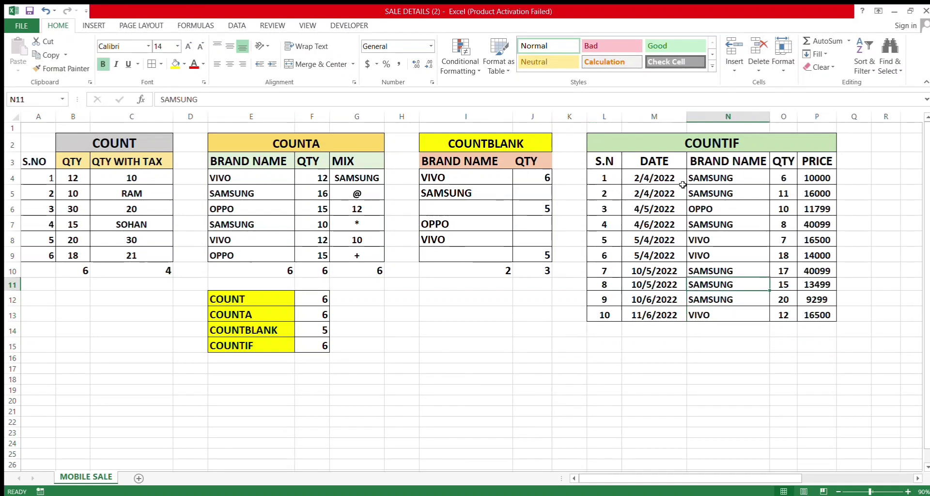
pyautogui.press('Up')
pyautogui.press('Up')
pyautogui.press('Up')
pyautogui.press('Up')
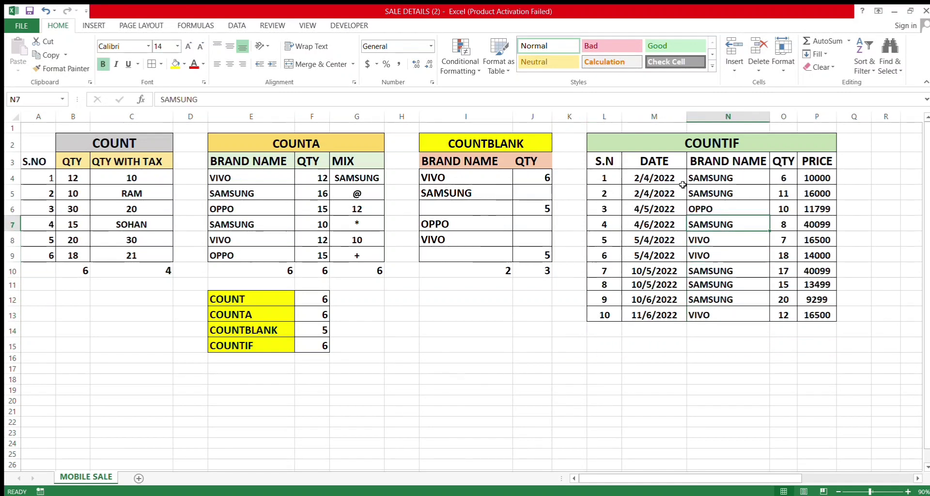
pyautogui.press('Up')
pyautogui.press('Up')
pyautogui.press('Up')
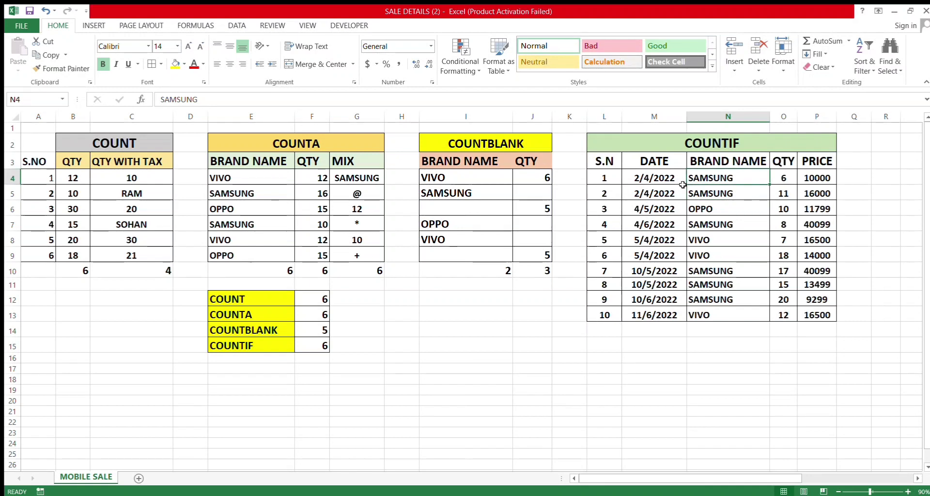
pyautogui.press('Down')
pyautogui.press('Down')
pyautogui.press('Down')
pyautogui.press('Down')
pyautogui.press('Left')
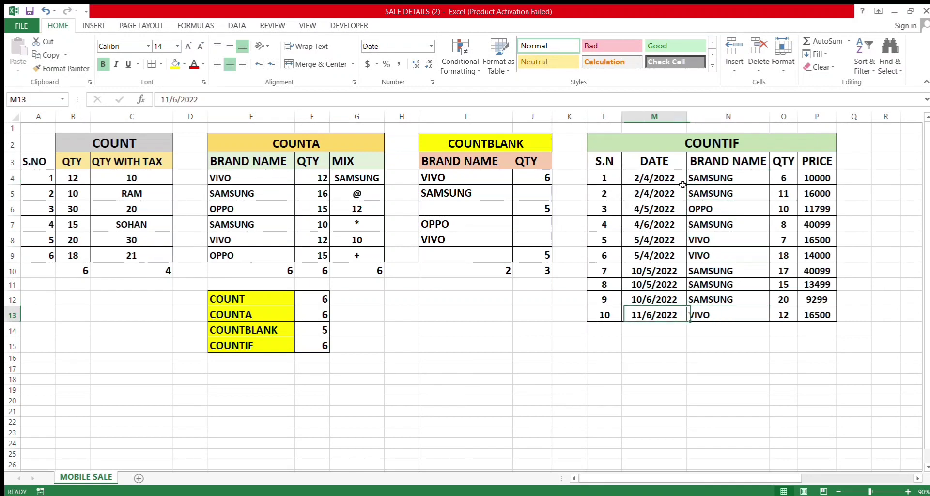
pyautogui.press('Left')
pyautogui.press('Left')
pyautogui.press('Left')
pyautogui.press('Left')
pyautogui.press('Left')
pyautogui.press('Left')
pyautogui.press('Down')
pyautogui.press('Down')
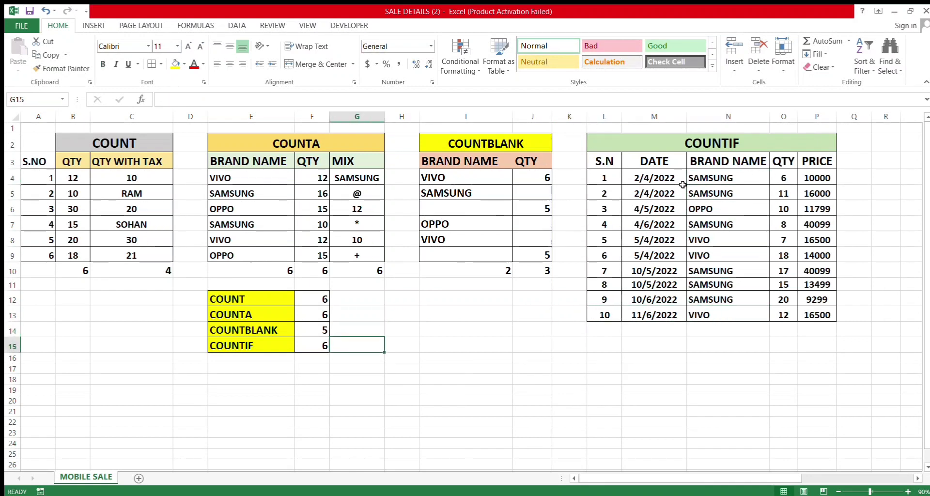
pyautogui.press('Left')
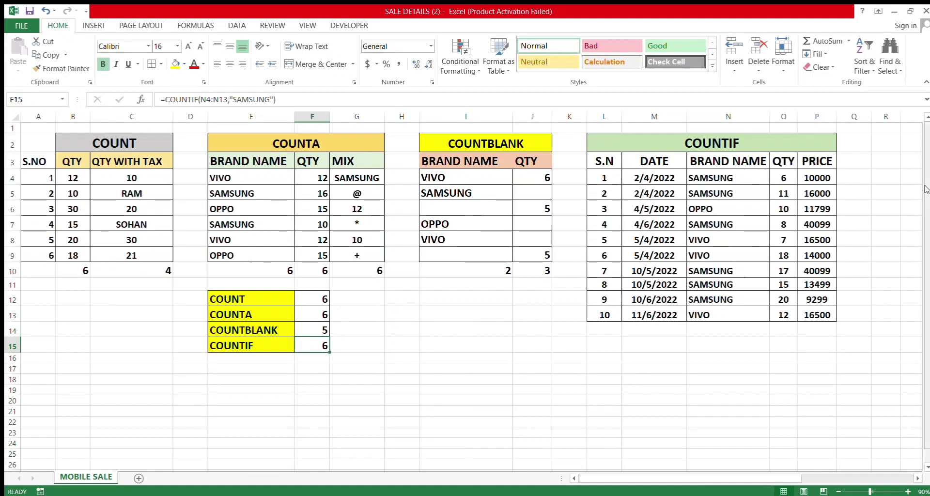
# Step: Enter =COUNTIF(O4:O13,"15") in O14 to count quantities equal to 15, giving 1
pyautogui.click(780, 332)
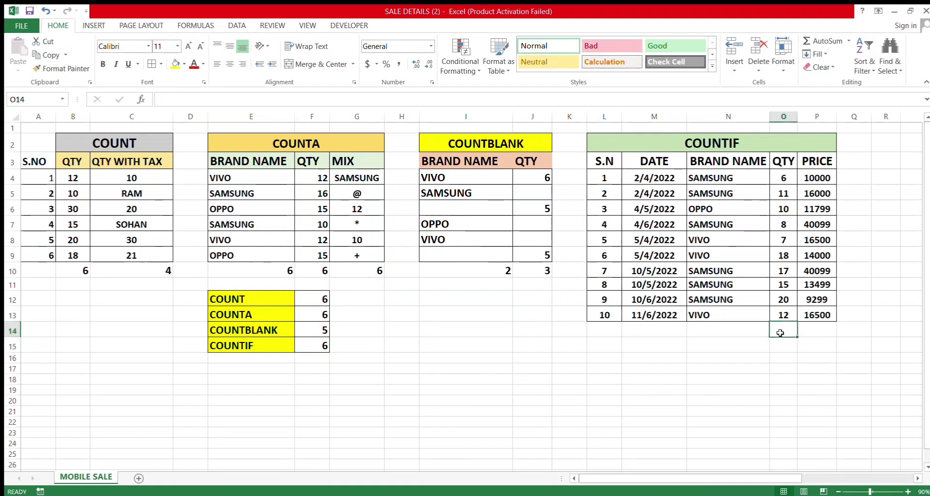
pyautogui.doubleClick(780, 332)
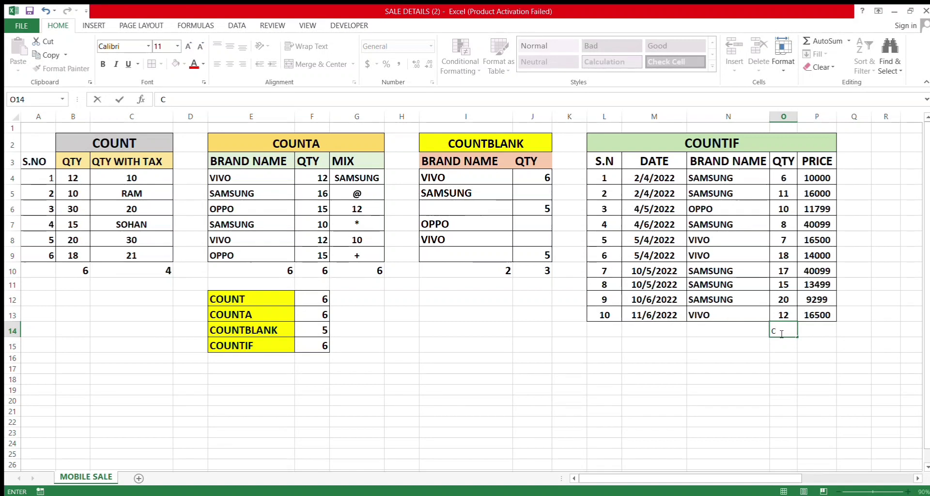
pyautogui.write('=CO')
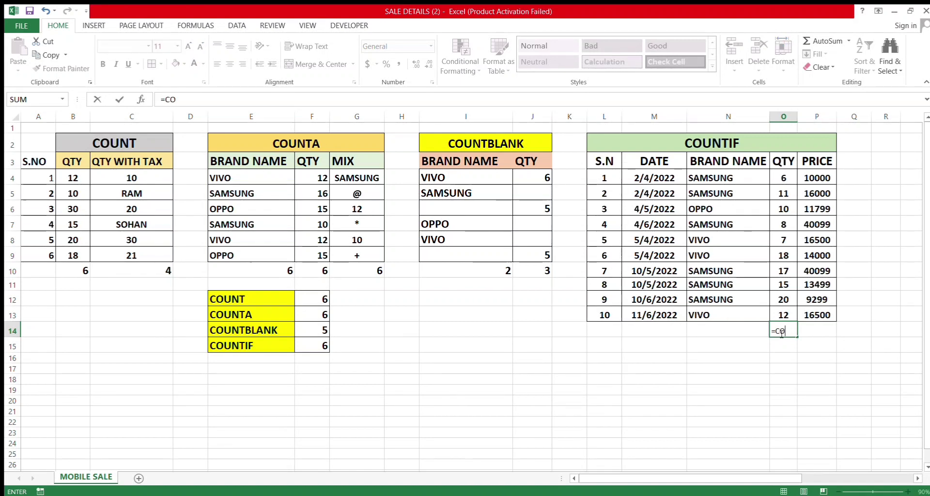
pyautogui.write('UNTI')
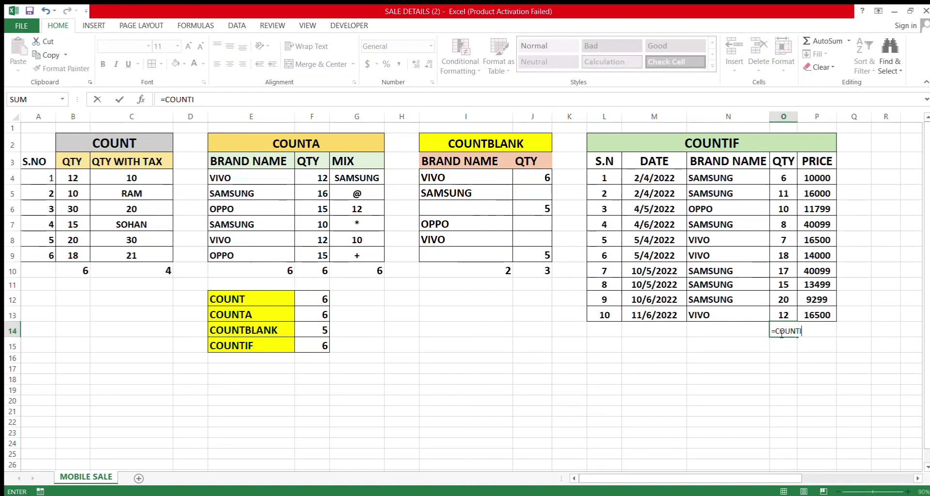
pyautogui.write('F(')
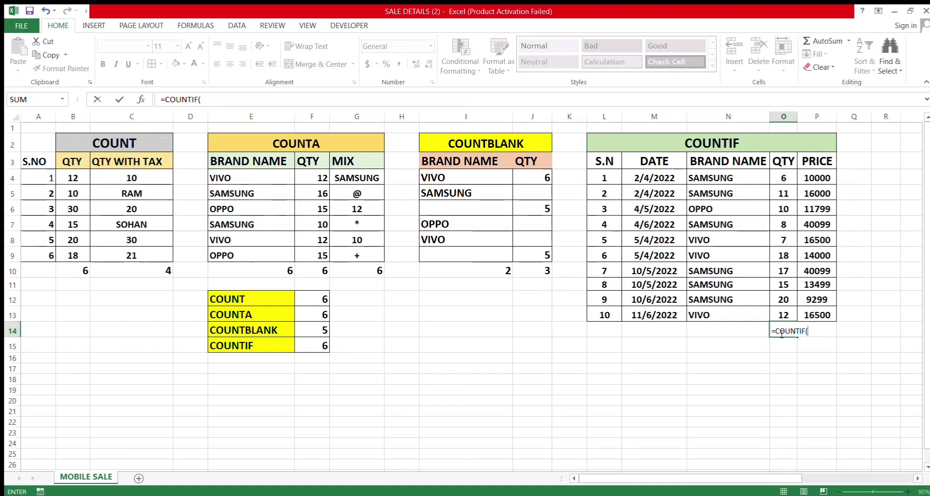
pyautogui.press('Up')
pyautogui.hotkey('shift', 'Up')
pyautogui.hotkey('shift', 'Up')
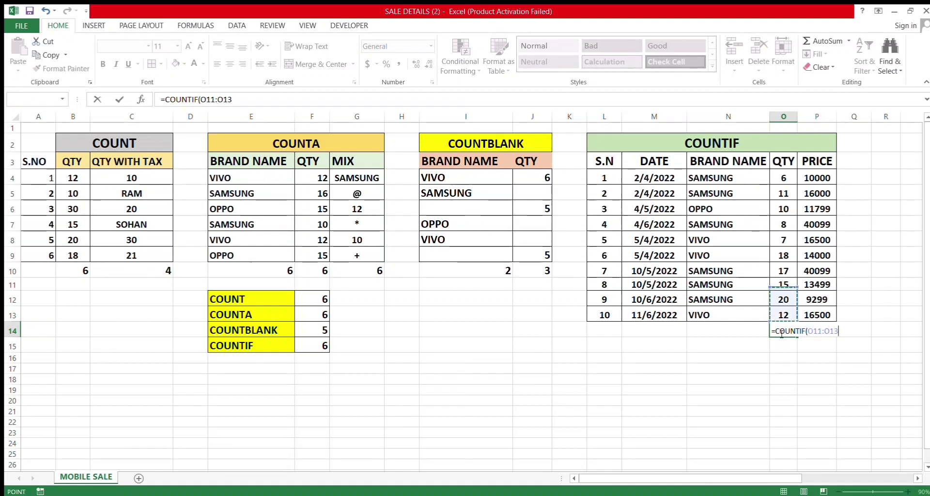
pyautogui.hotkey('shift', 'Up')
pyautogui.hotkey('shift', 'Up')
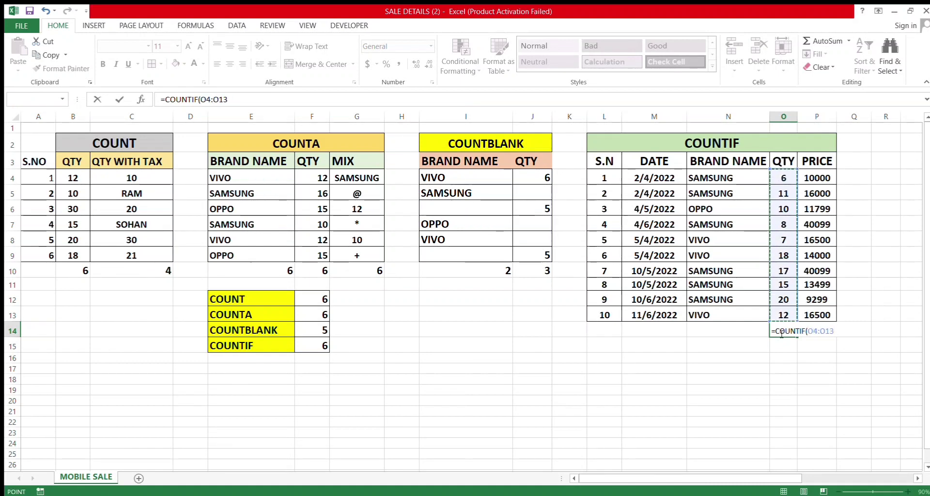
pyautogui.write(',')
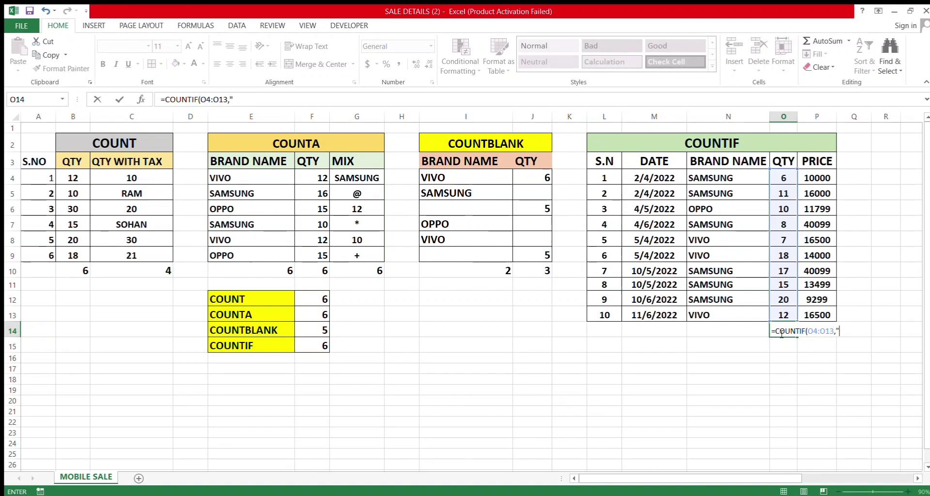
pyautogui.write('15"')
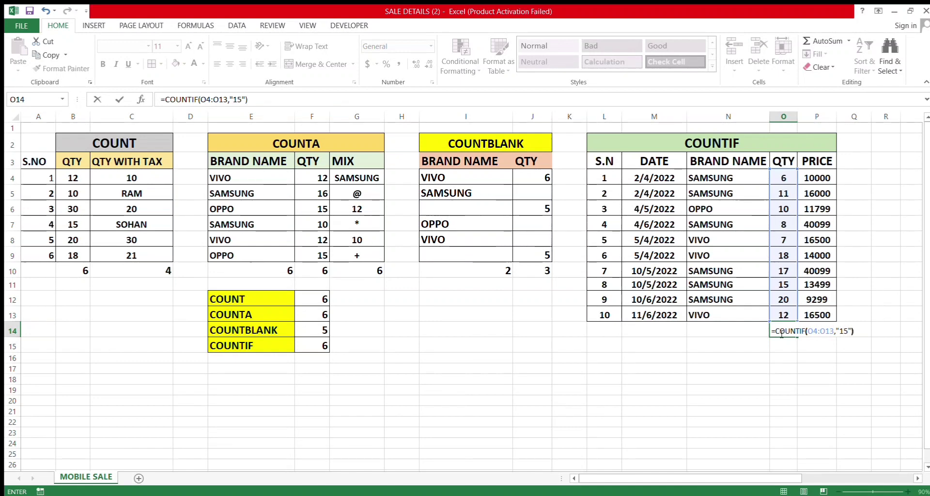
pyautogui.press('Return')
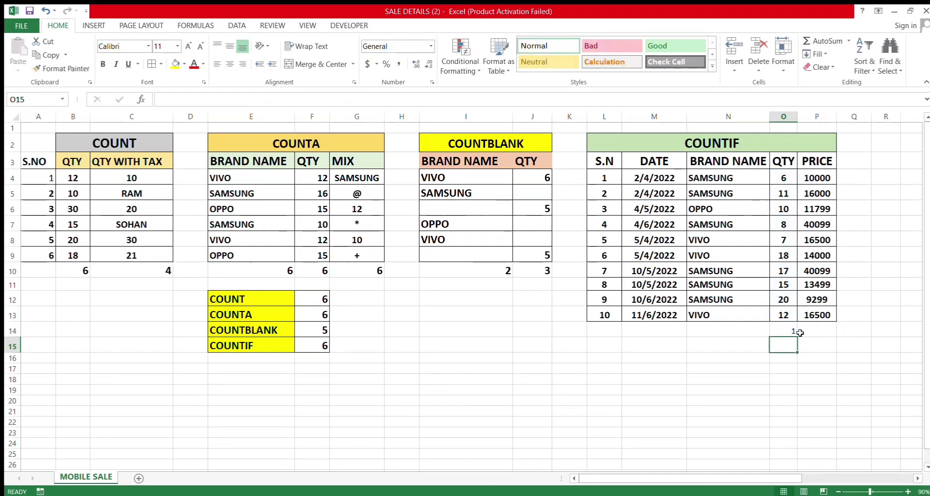
pyautogui.click(795, 337)
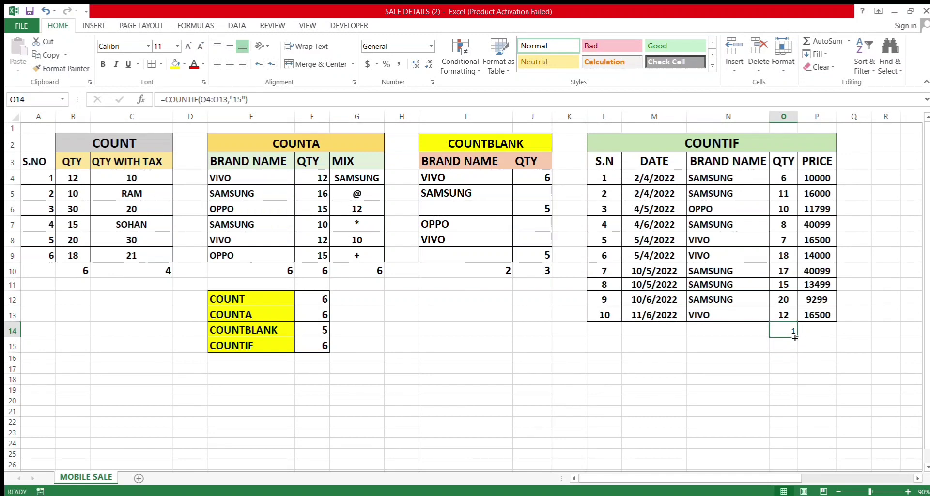
pyautogui.press('Up')
pyautogui.press('Up')
pyautogui.press('Up')
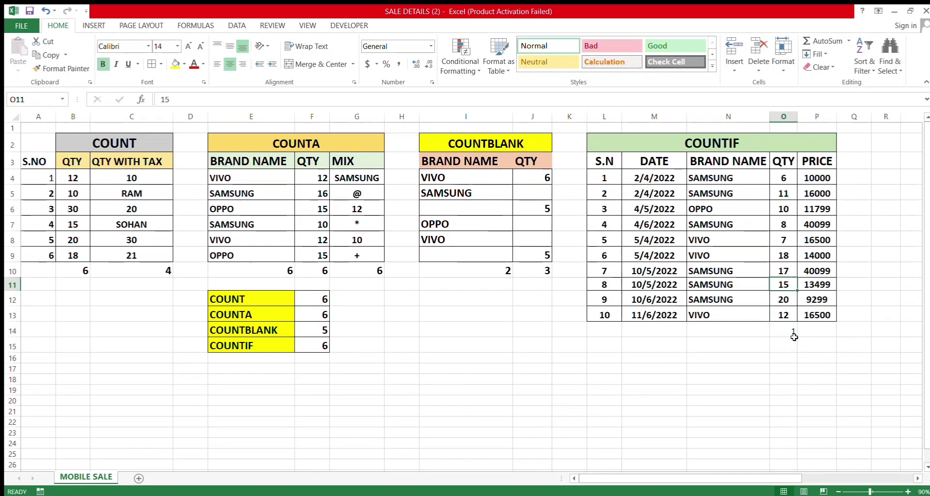
pyautogui.press('Up')
pyautogui.press('Up')
pyautogui.press('Up')
pyautogui.press('Up')
pyautogui.press('Up')
pyautogui.press('Up')
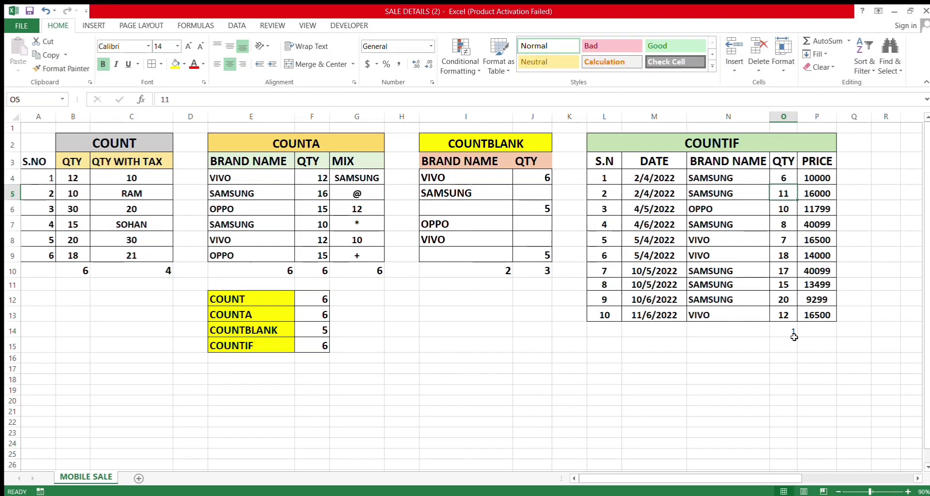
pyautogui.press('Down')
pyautogui.press('Down')
pyautogui.press('Down')
pyautogui.press('Down')
pyautogui.press('Down')
pyautogui.press('Down')
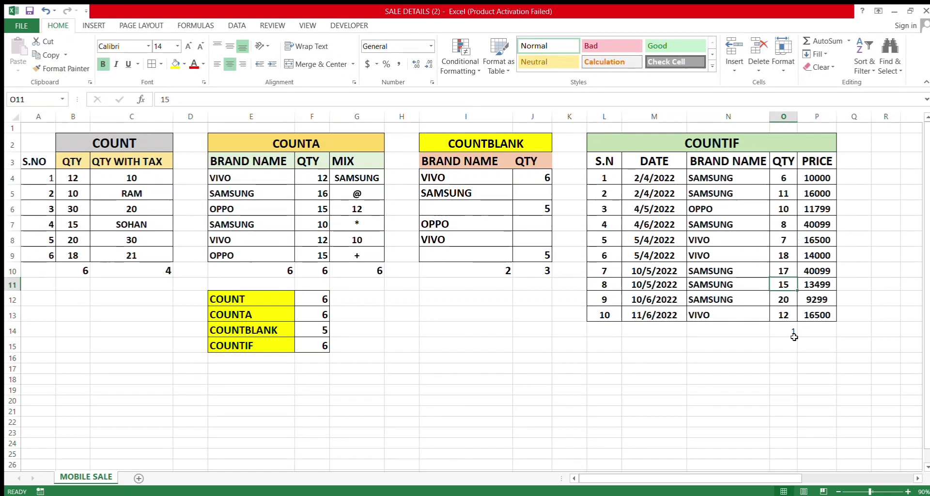
pyautogui.press('Down')
pyautogui.press('Down')
pyautogui.press('Down')
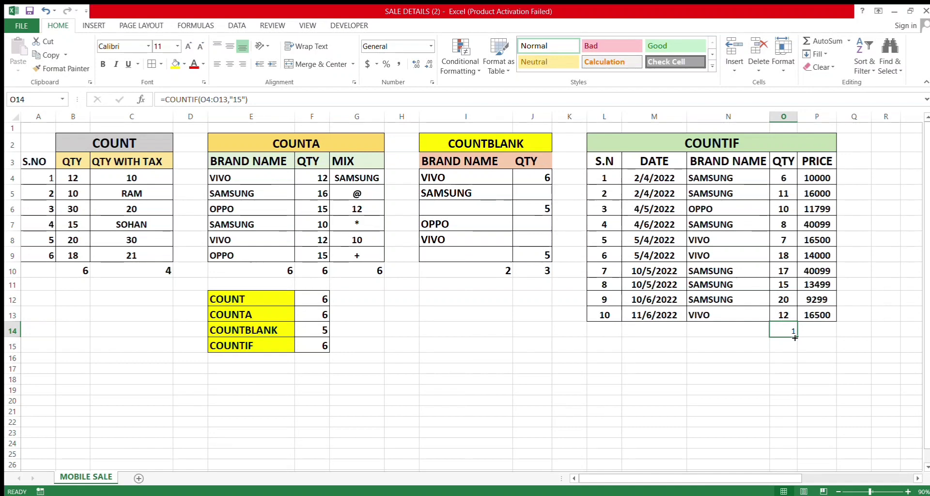
pyautogui.press('Left')
# Step: Enter =COUNTIF(N4:N13,"VIVO") in N14, returning 3 VIVO entries
pyautogui.write('=')
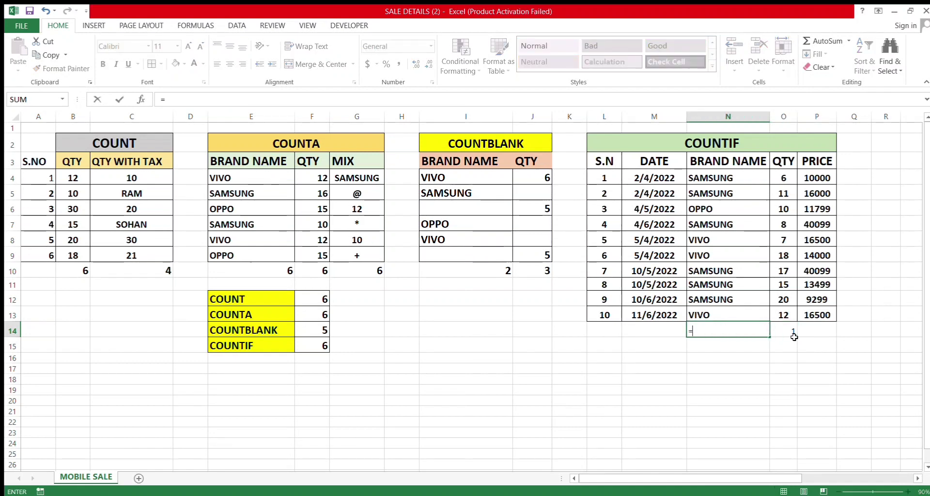
pyautogui.write('COUNTI')
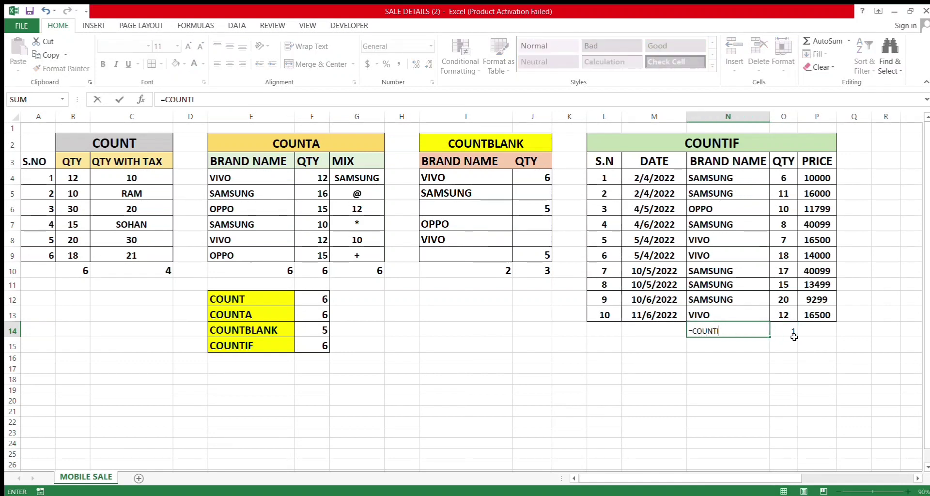
pyautogui.write('F(')
pyautogui.press('Up')
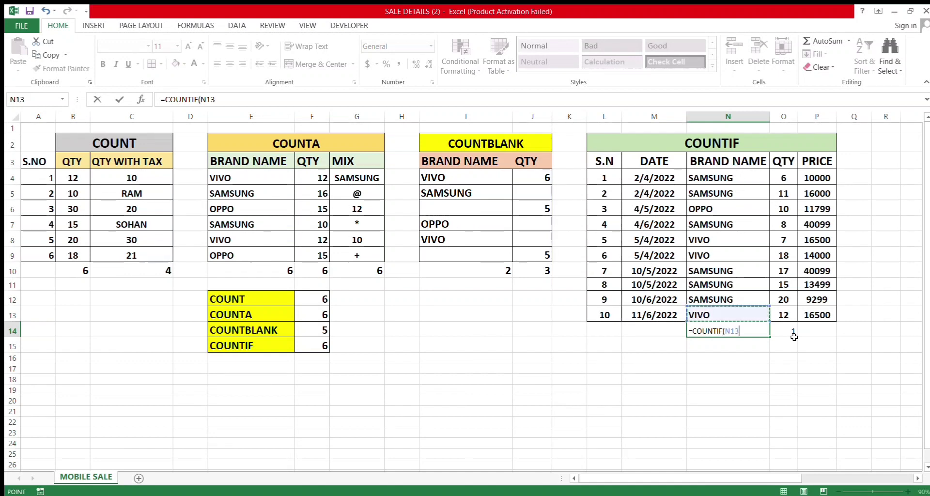
pyautogui.hotkey('shift', 'Up')
pyautogui.hotkey('shift', 'Up')
pyautogui.hotkey('shift', 'Up')
pyautogui.hotkey('shift', 'Up')
pyautogui.hotkey('shift', 'Up')
pyautogui.hotkey('shift', 'Up')
pyautogui.hotkey('shift', 'Up')
pyautogui.hotkey('shift', 'Up')
pyautogui.hotkey('shift', 'Up')
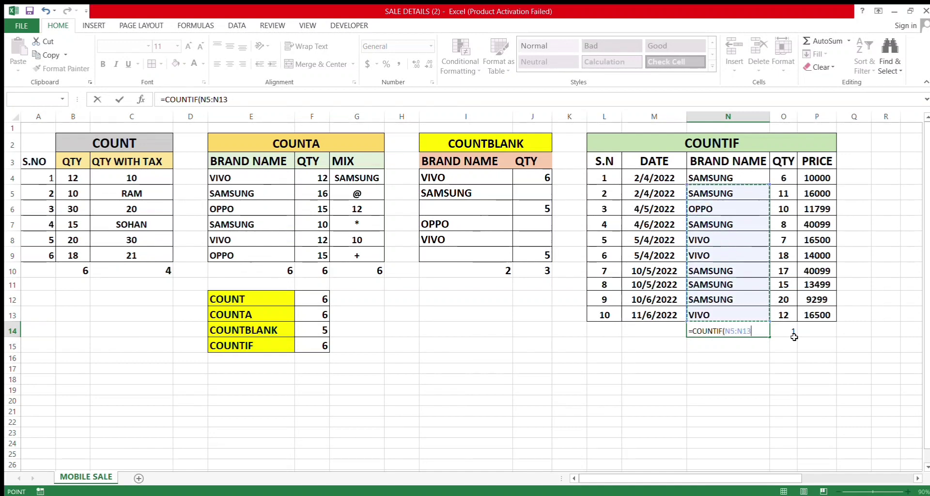
pyautogui.write(',')
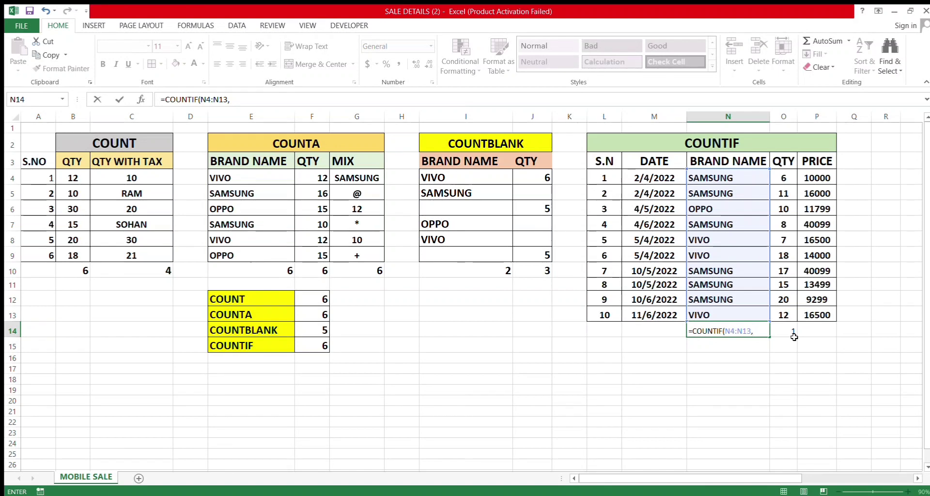
pyautogui.write('"VIVO')
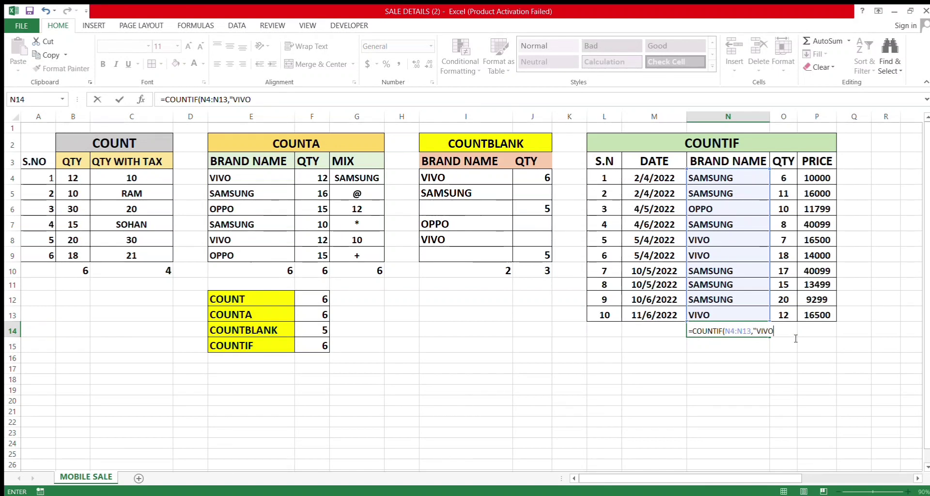
pyautogui.write('"')
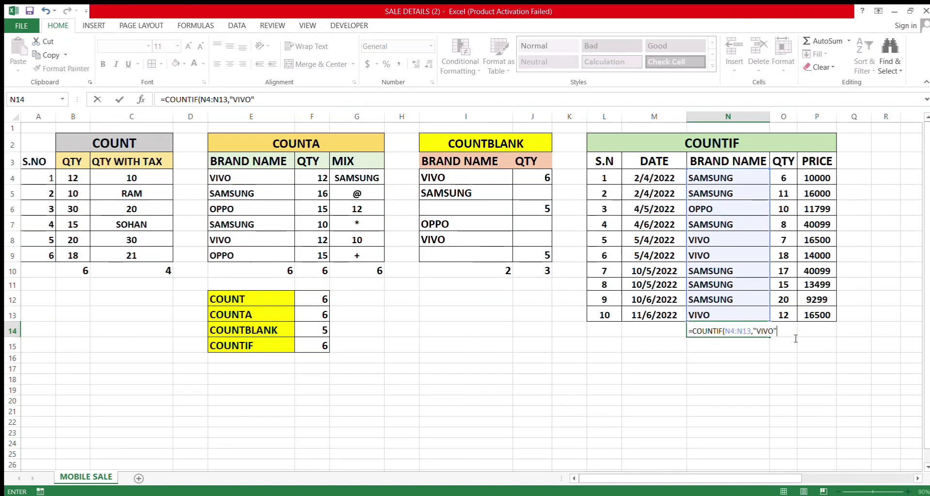
pyautogui.write(')')
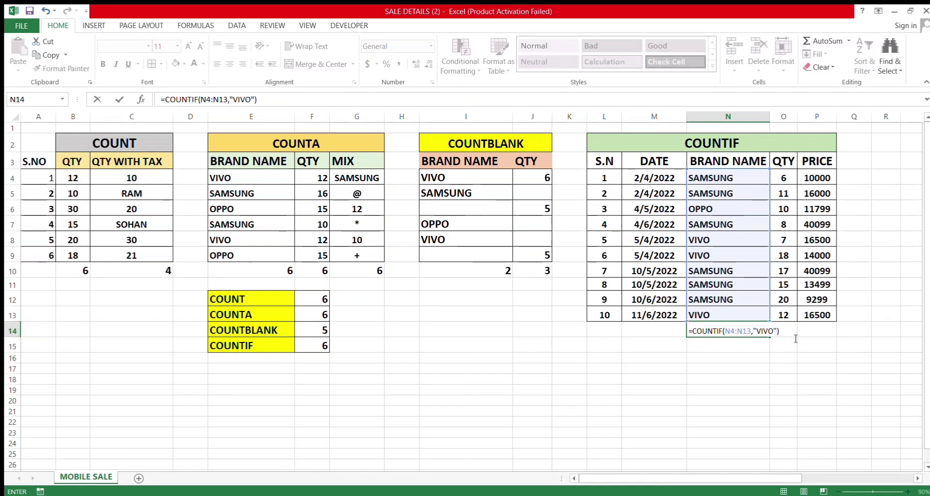
pyautogui.press('Return')
pyautogui.press('Up')
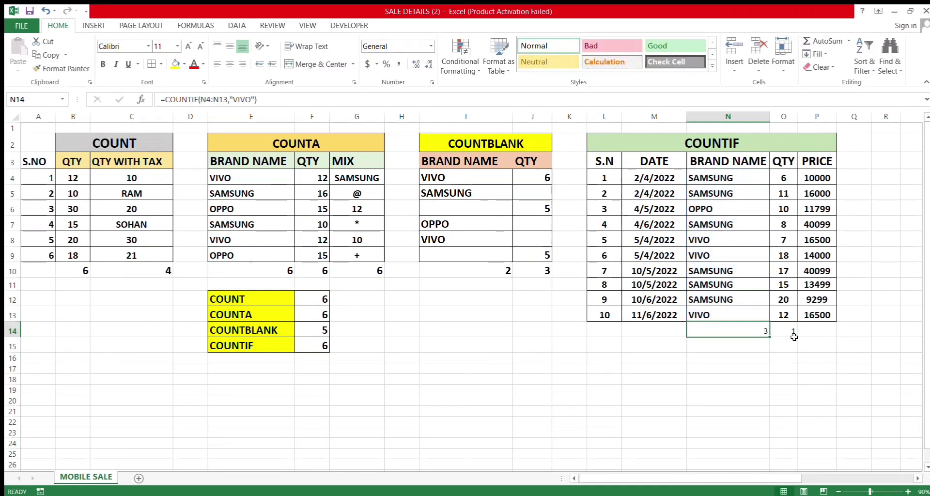
pyautogui.press('Left')
pyautogui.press('Left')
pyautogui.press('Left')
pyautogui.press('Left')
pyautogui.press('Left')
pyautogui.press('Left')
pyautogui.press('Left')
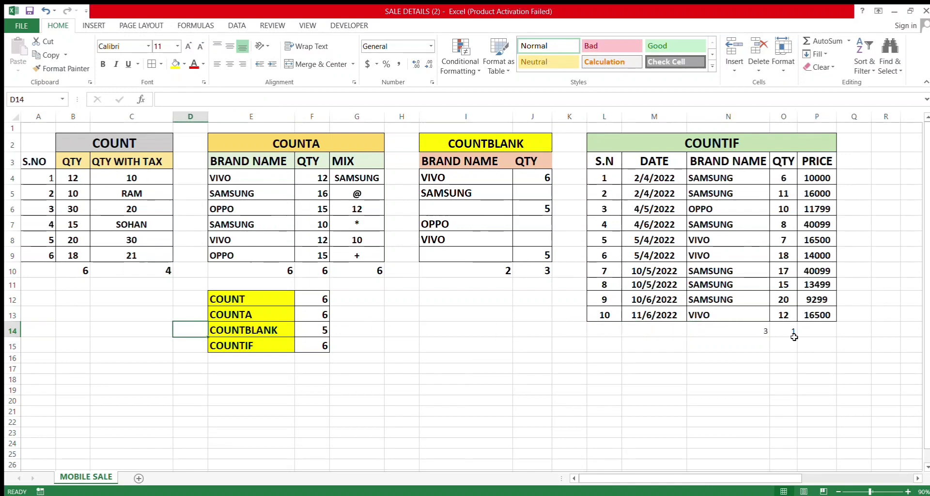